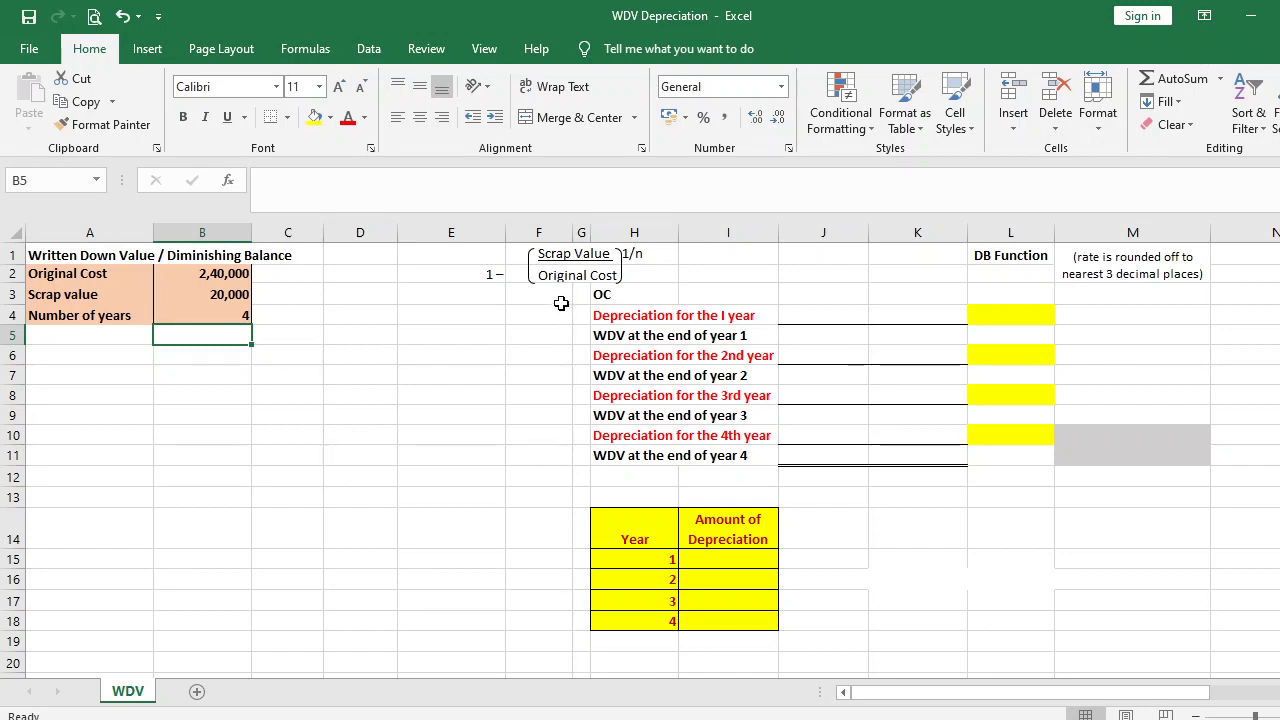
Calculate the depreciation rate in cell J1 with the formula =1-(B3/B2)^(1/B4)
{"action": "left_click", "coordinate": [788, 256]}
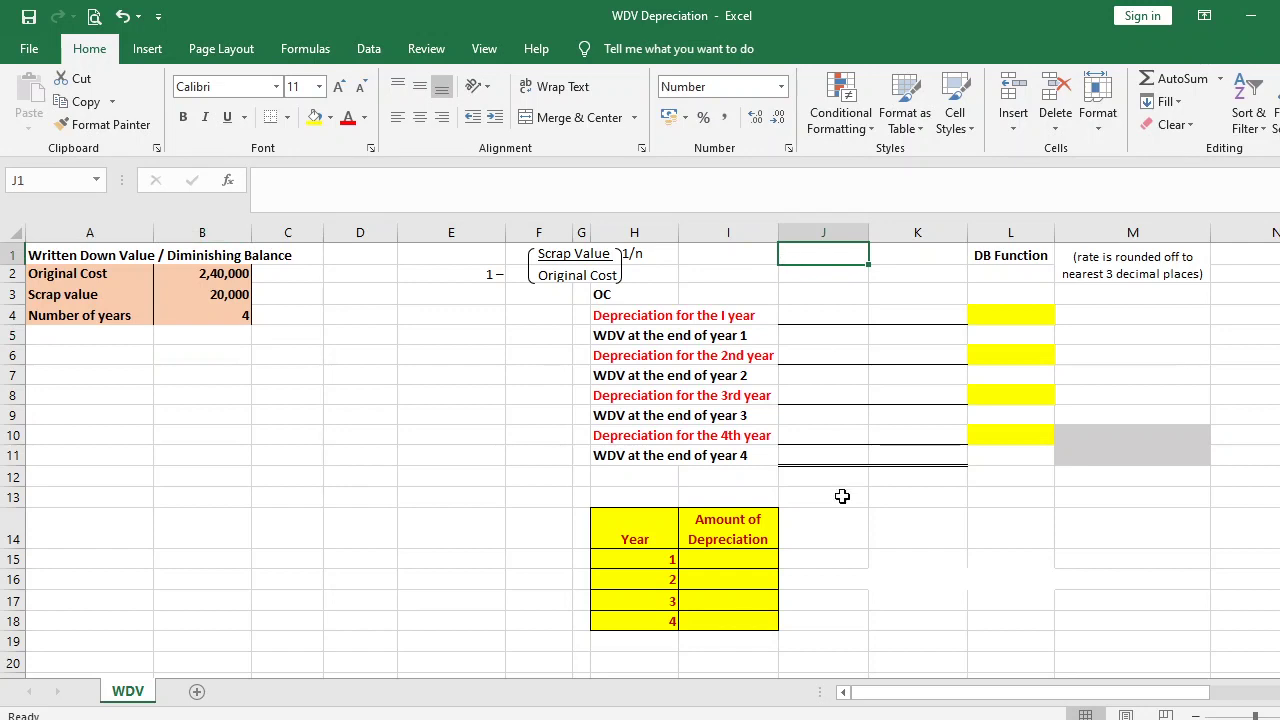
{"action": "type", "text": "=1-"}
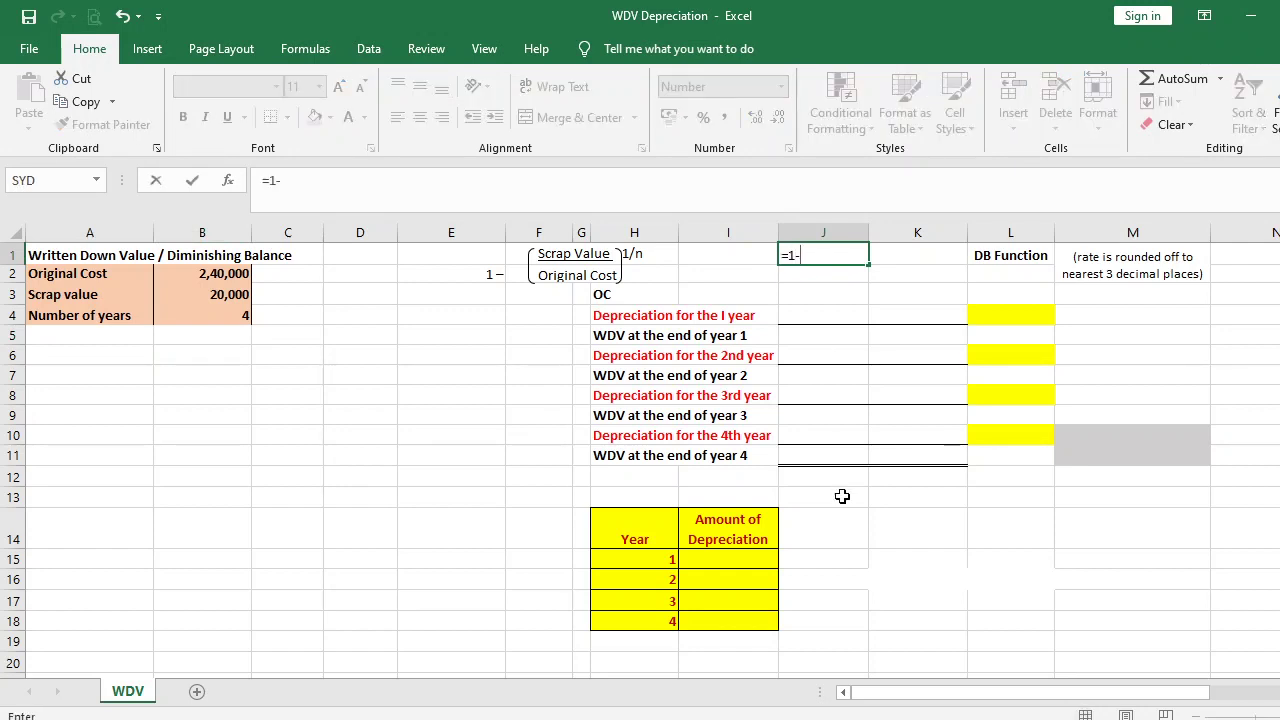
{"action": "type", "text": "("}
{"action": "left_click", "coordinate": [226, 294]}
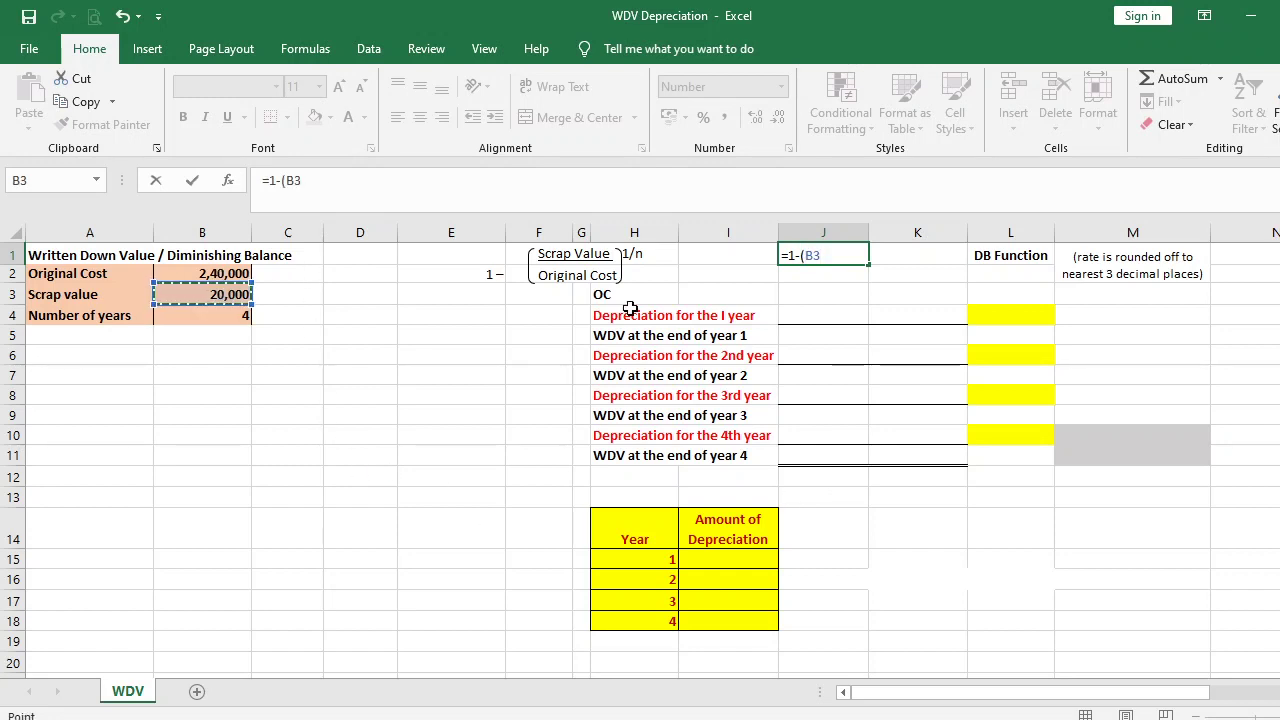
{"action": "type", "text": "/"}
{"action": "left_click", "coordinate": [210, 276]}
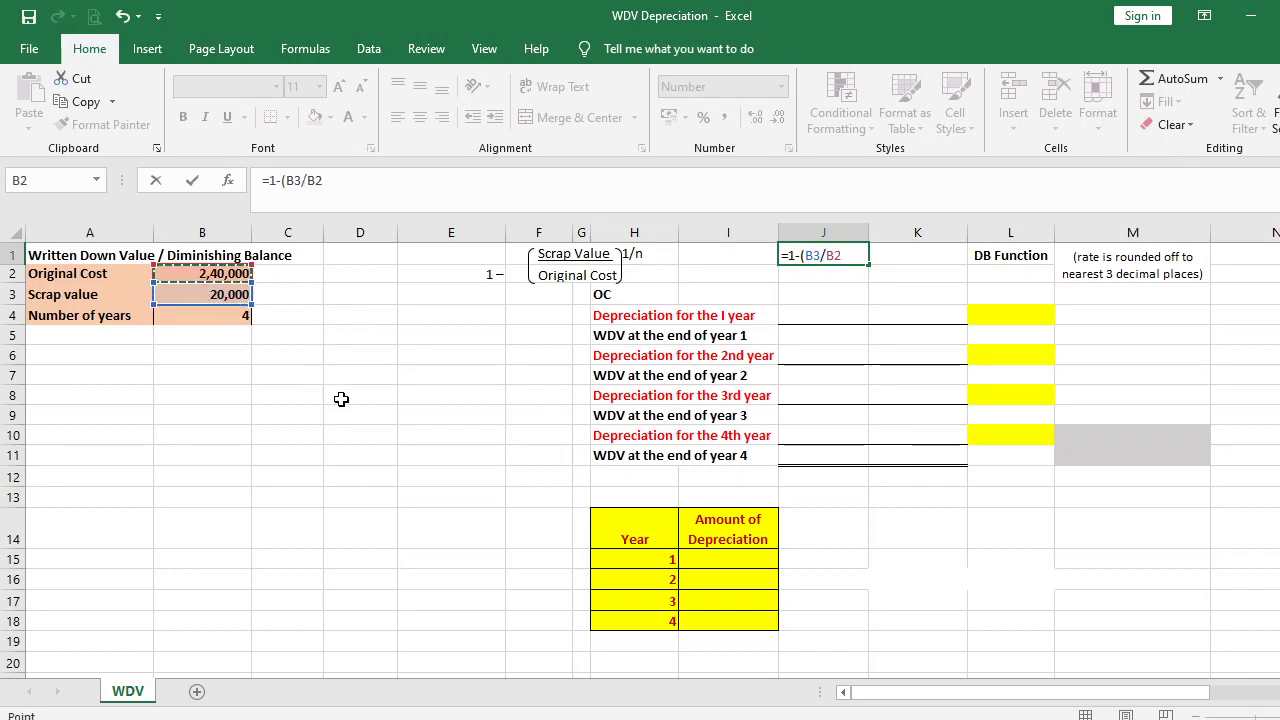
{"action": "type", "text": ")^(1"}
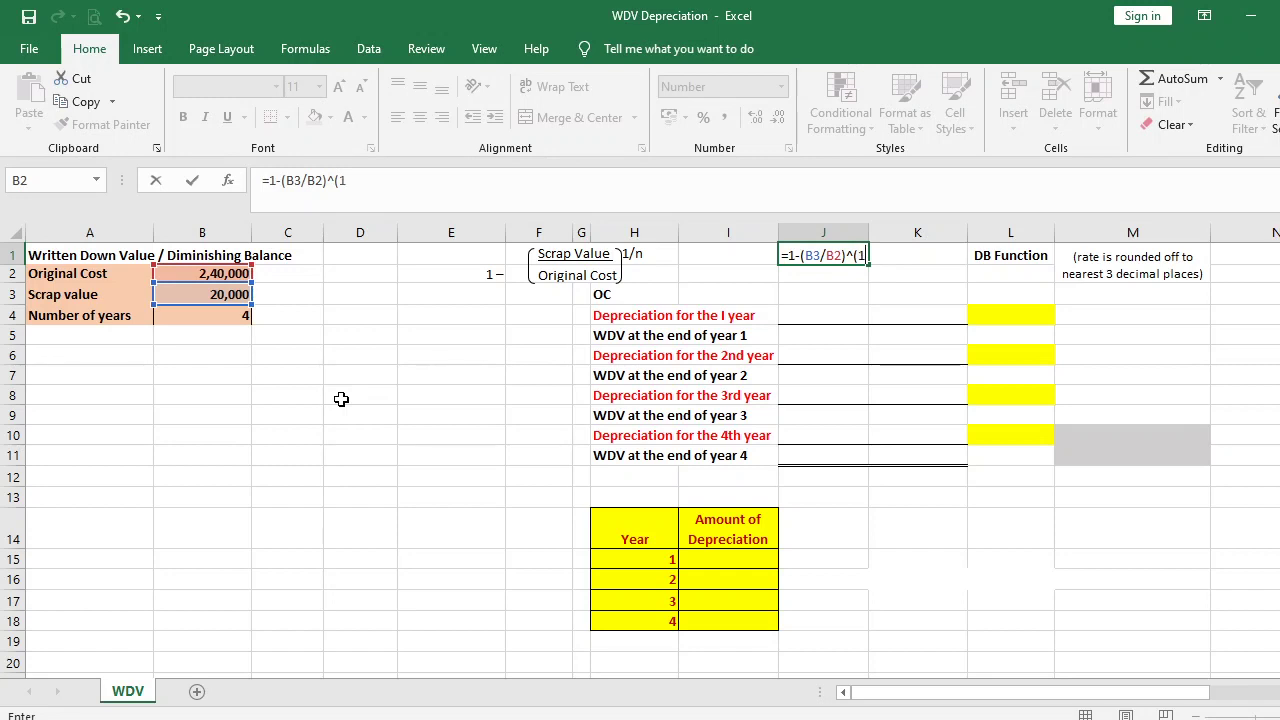
{"action": "type", "text": "/"}
{"action": "left_click", "coordinate": [216, 312]}
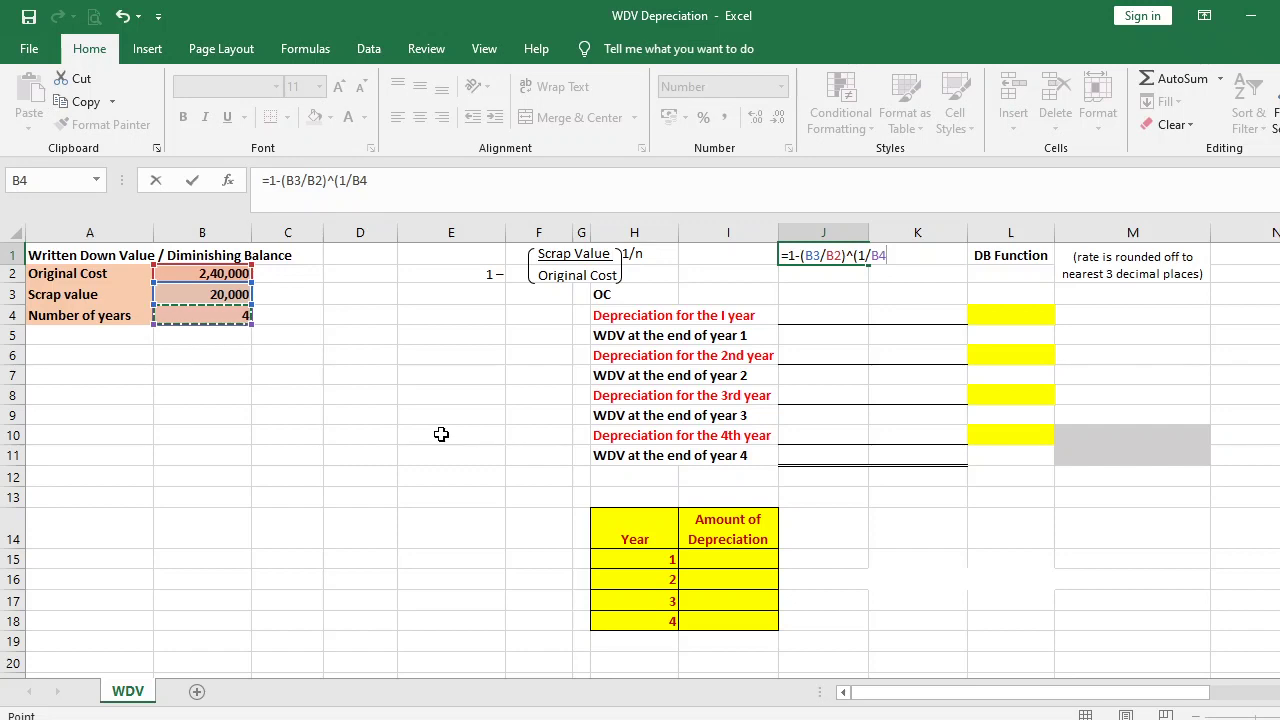
{"action": "type", "text": ")"}
{"action": "key", "text": "Return"}
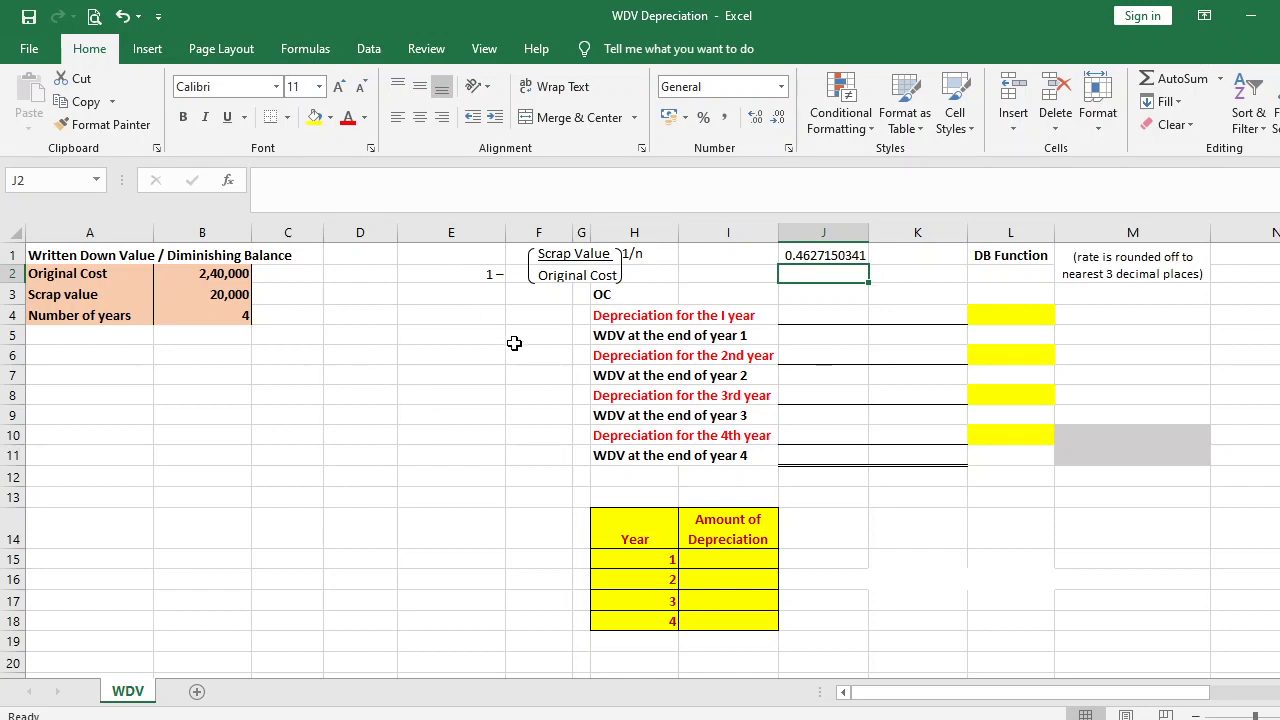
Link the OC amount in cell J3 to the original cost with =B2
{"action": "left_click", "coordinate": [820, 295]}
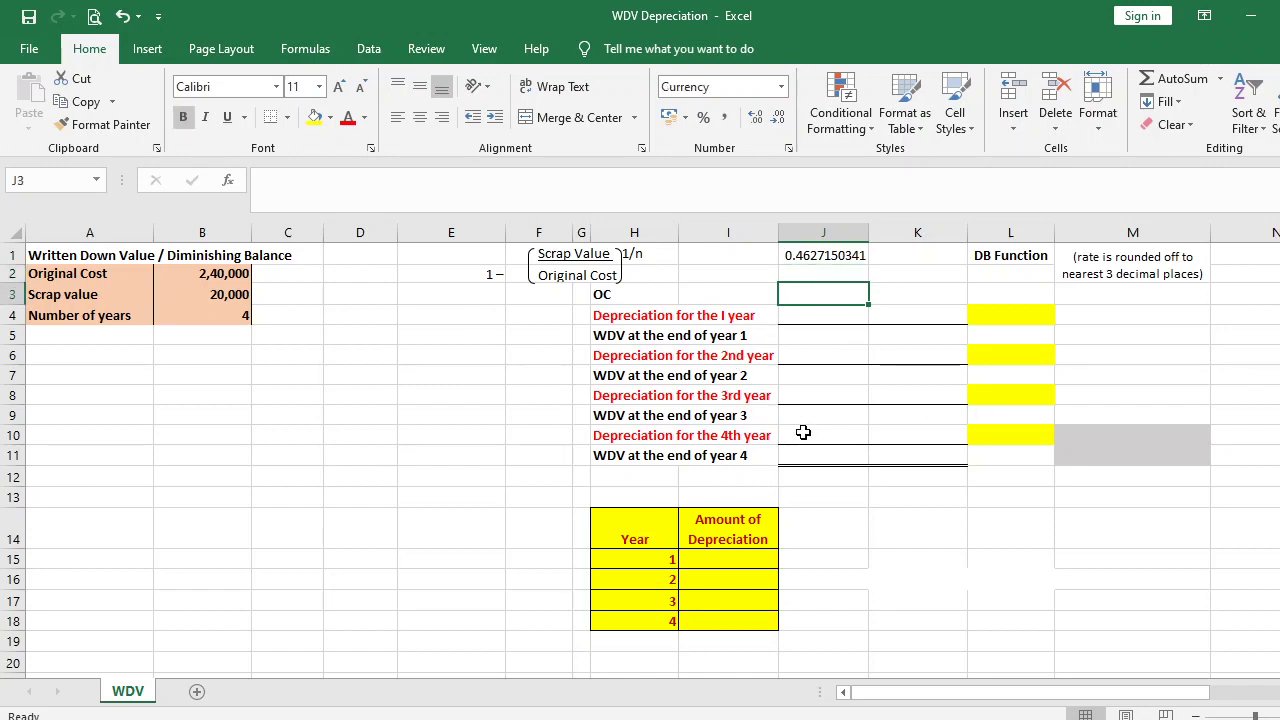
{"action": "type", "text": "="}
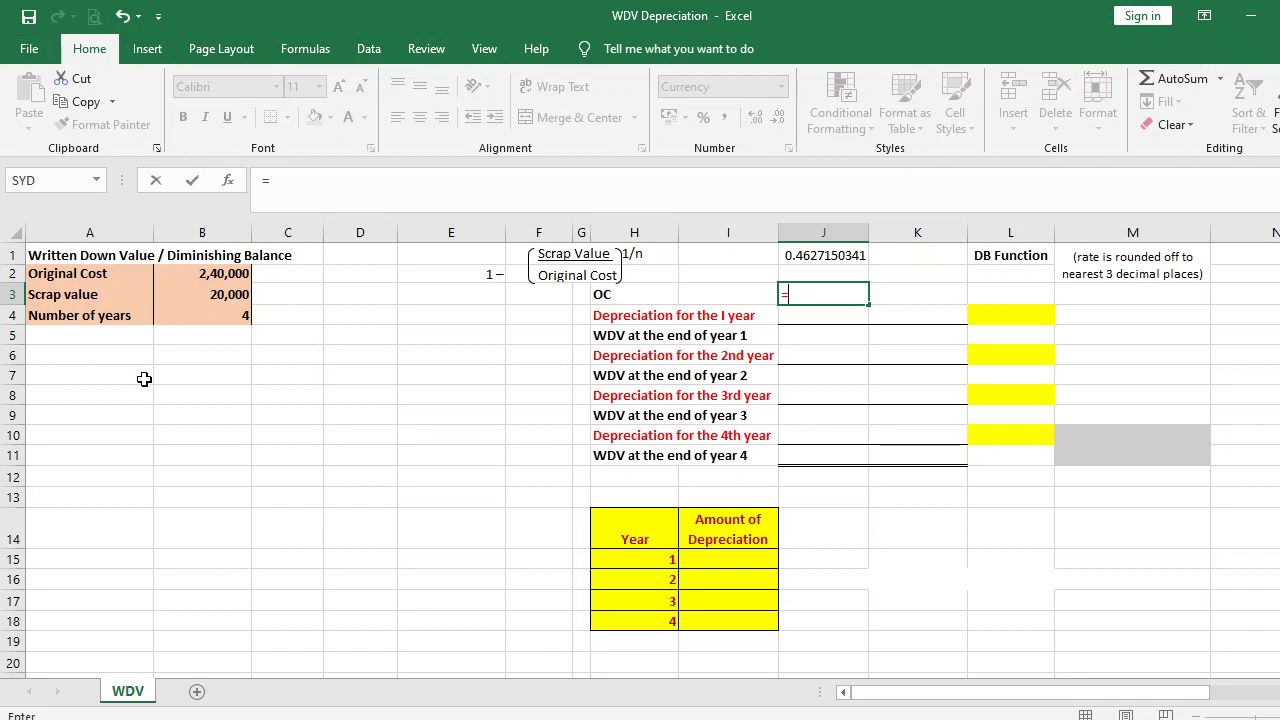
{"action": "left_click", "coordinate": [192, 276]}
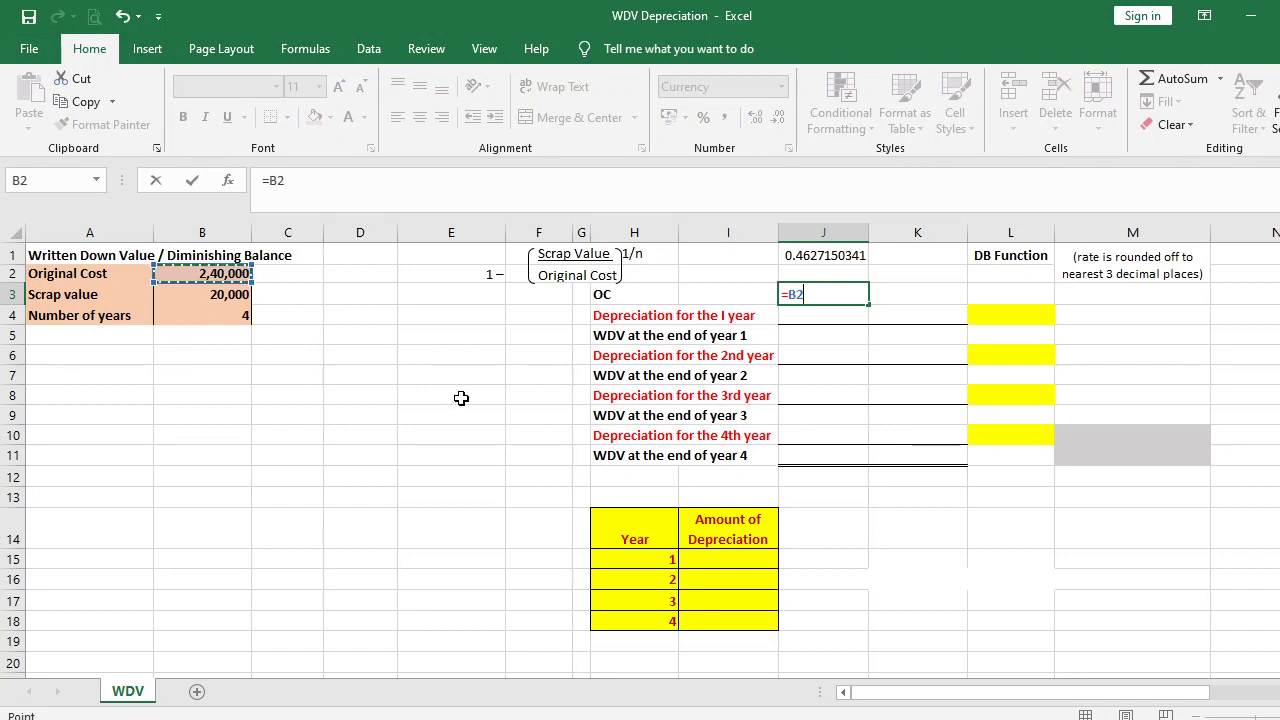
{"action": "key", "text": "Return"}
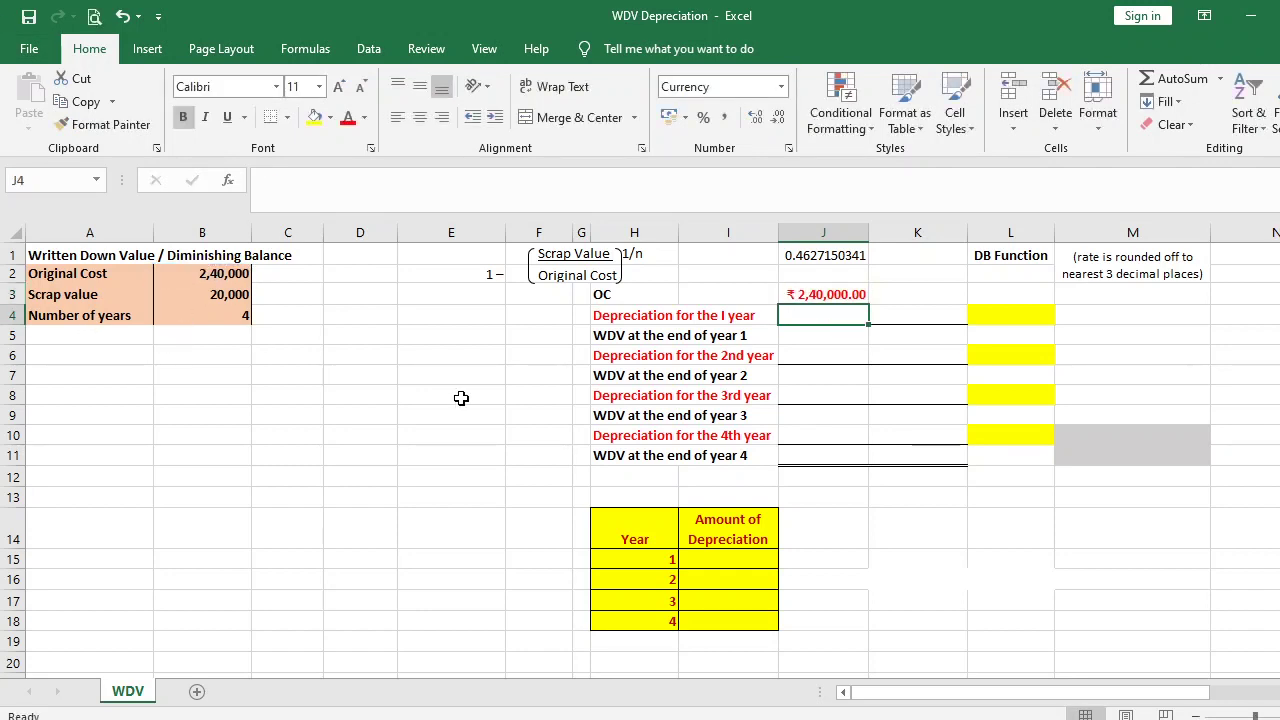
Calculate the first year's depreciation in cell J4 as original cost times rate, =J3*J1
{"action": "type", "text": "="}
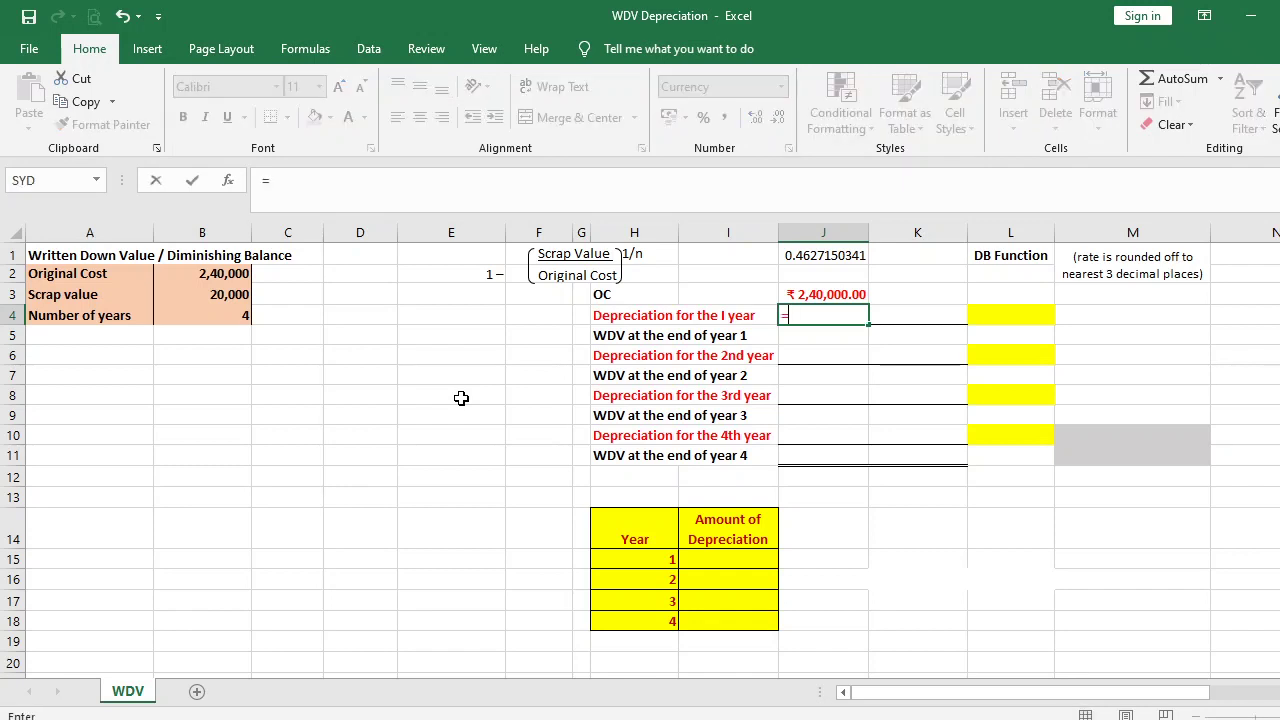
{"action": "left_click", "coordinate": [863, 294]}
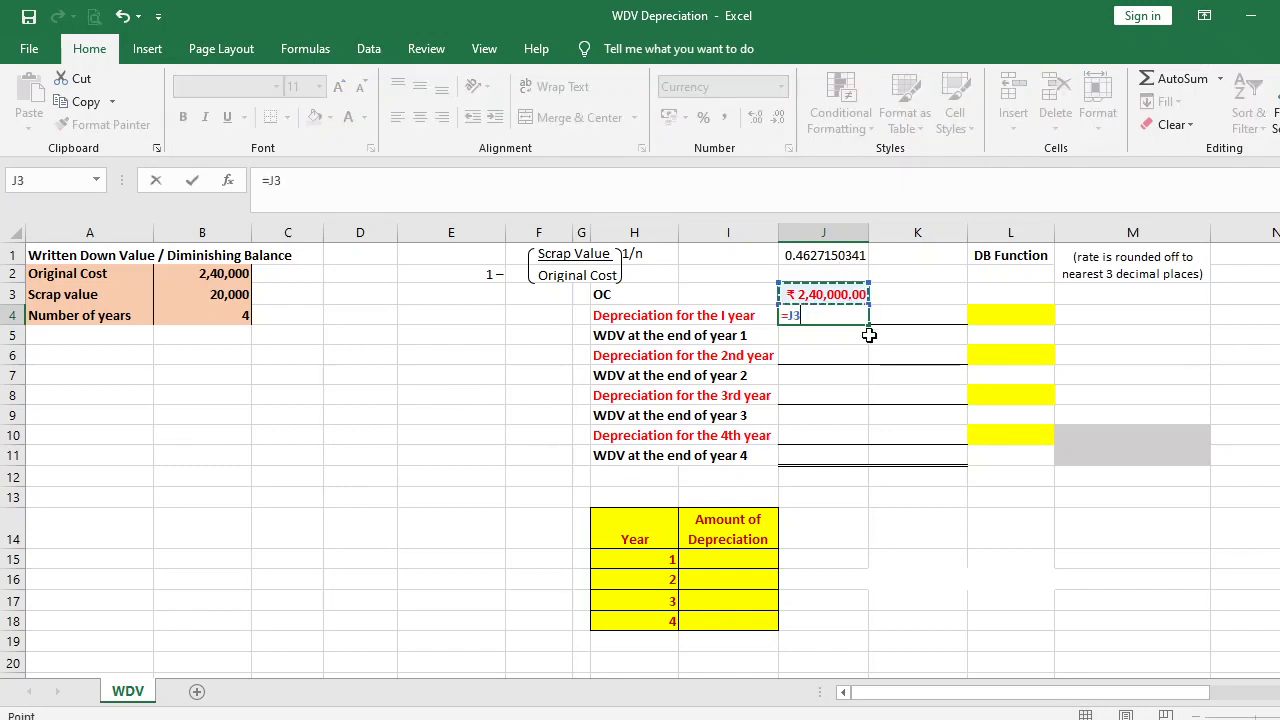
{"action": "type", "text": "*"}
{"action": "left_click", "coordinate": [834, 254]}
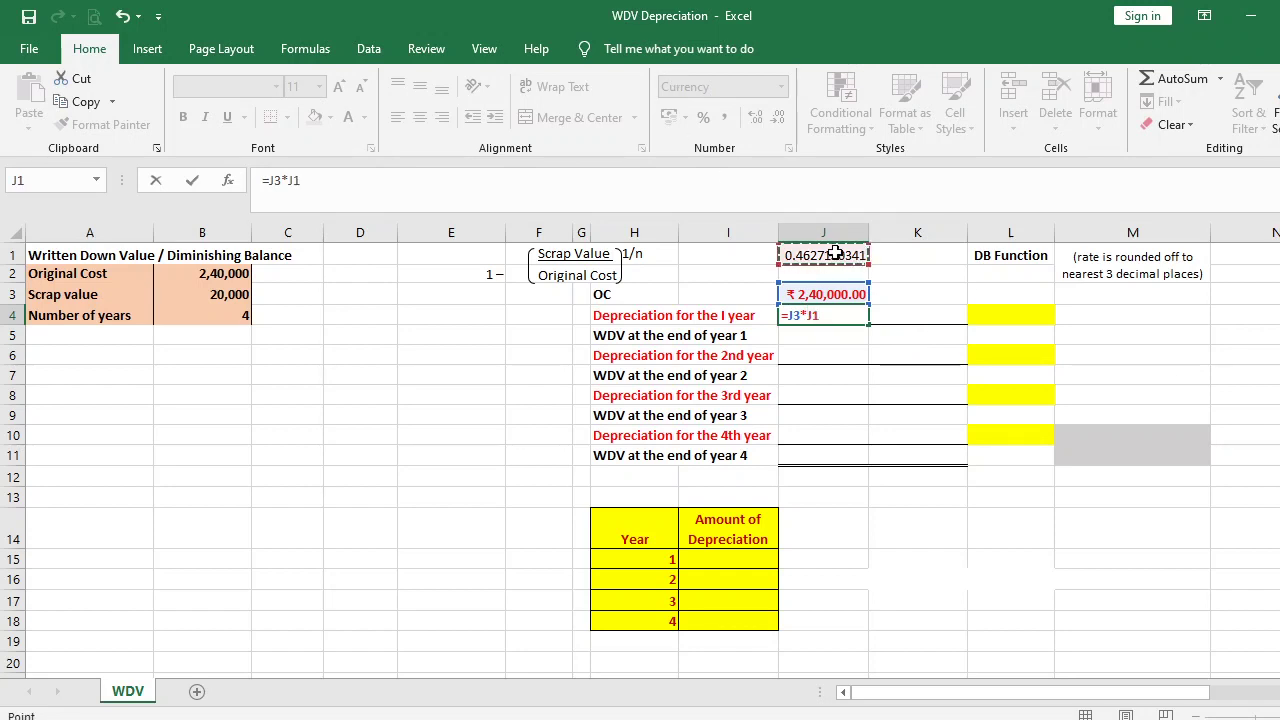
{"action": "key", "text": "Return"}
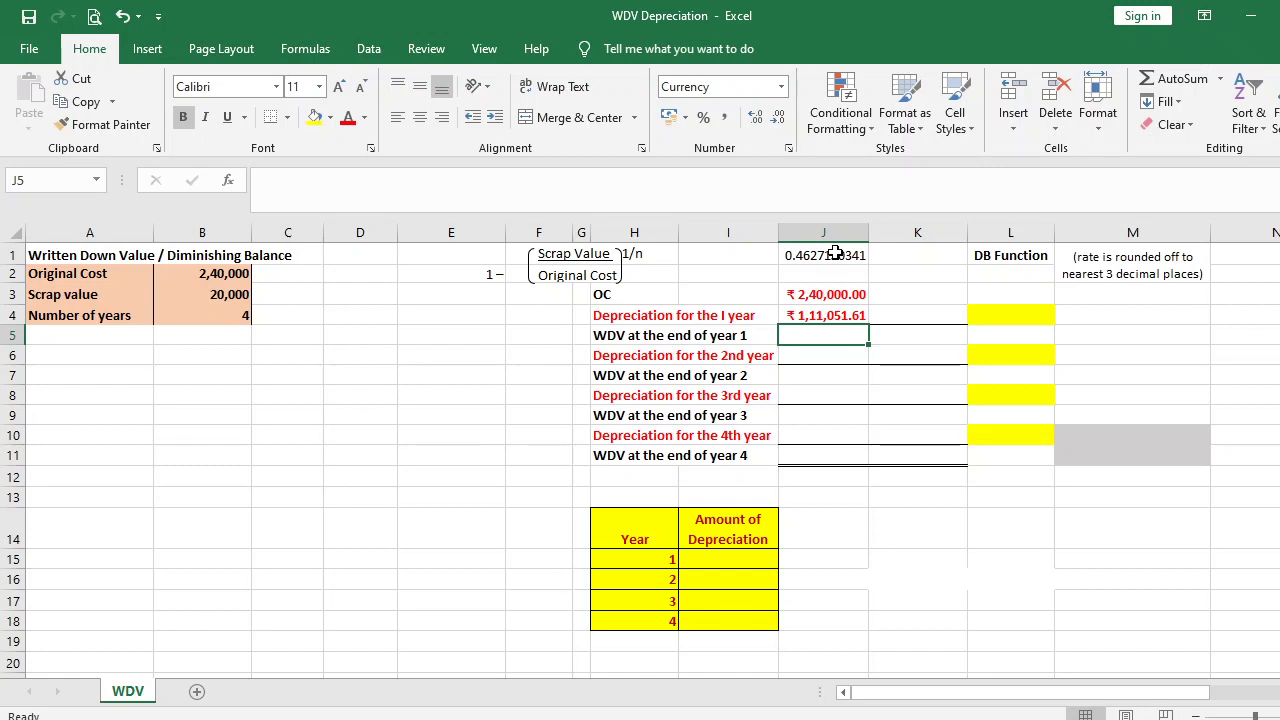
Calculate the written down value at the end of year 1 in cell J5 with =J3-J4
{"action": "type", "text": "="}
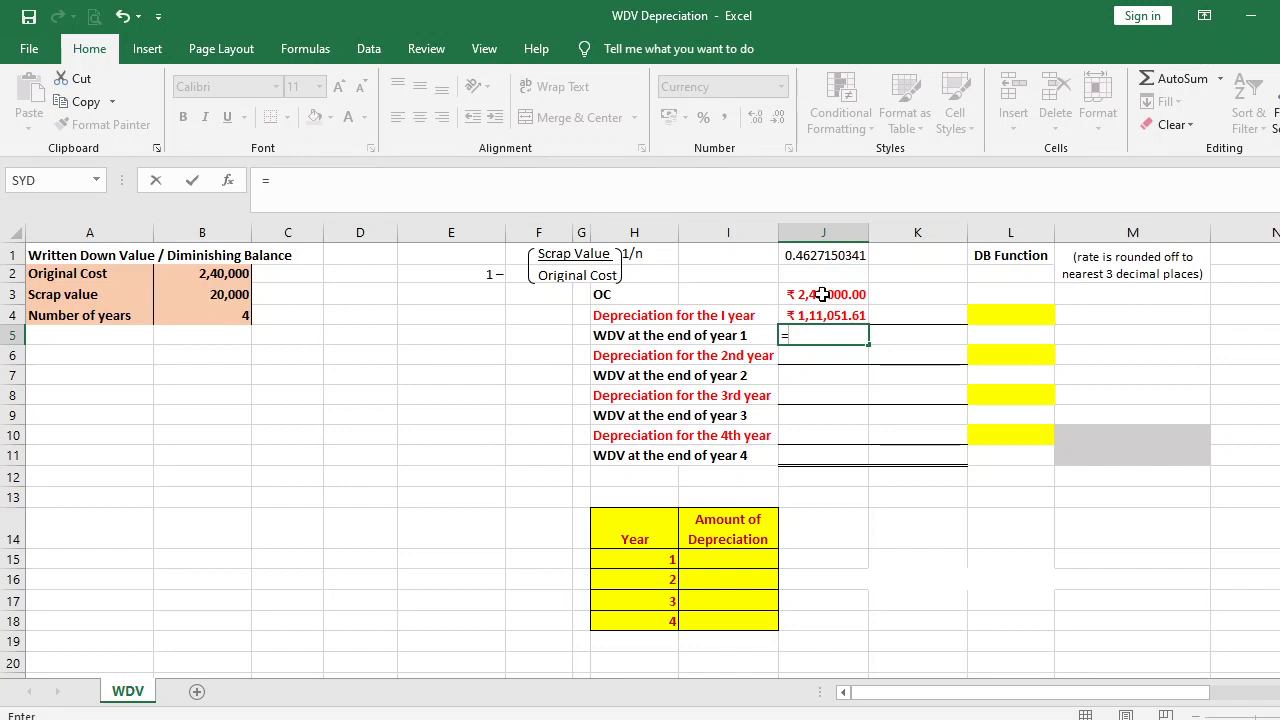
{"action": "left_click", "coordinate": [821, 294]}
{"action": "type", "text": "-"}
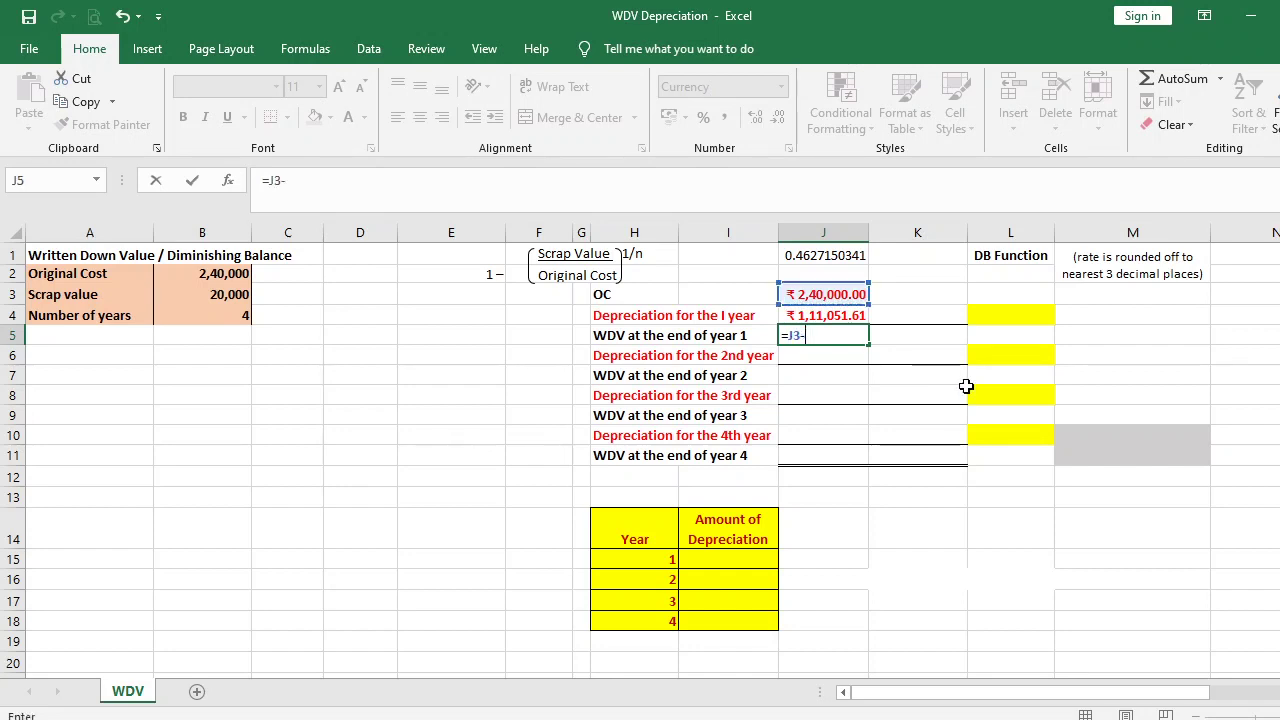
{"action": "left_click", "coordinate": [847, 312]}
{"action": "key", "text": "Return"}
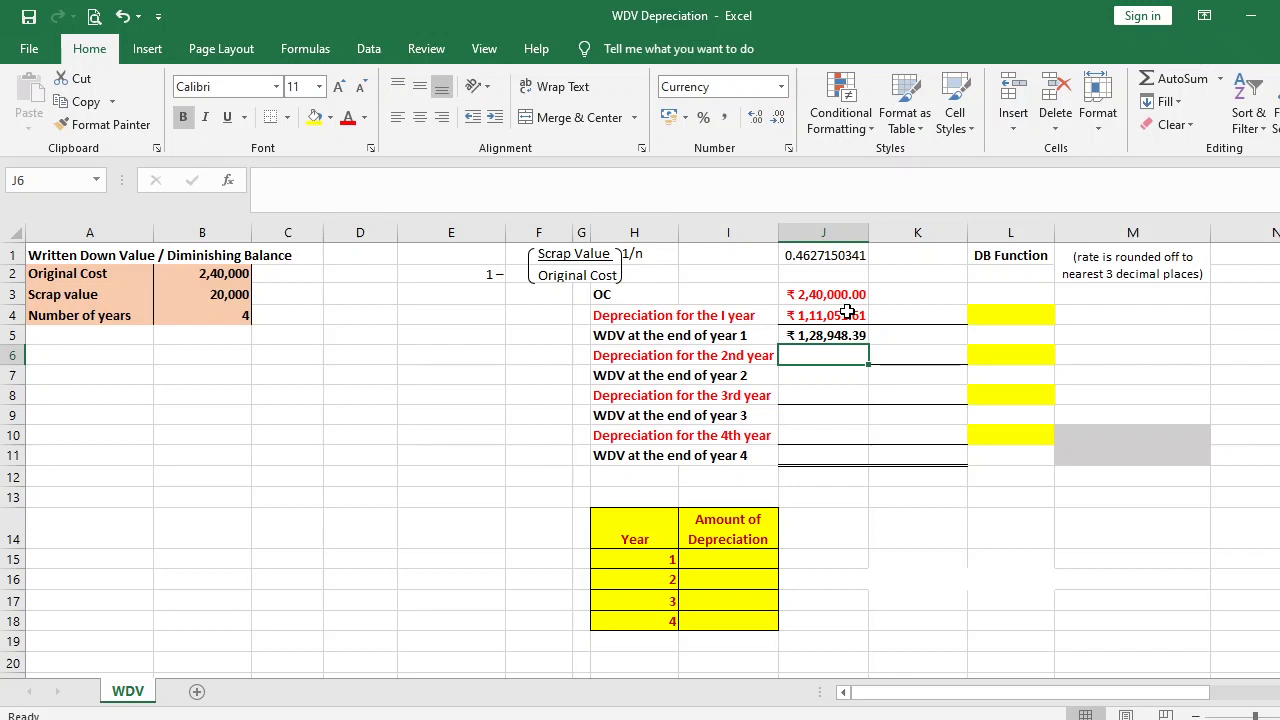
Calculate the second year's depreciation in cell J6 as the year 1 written down value times rate, =J5*J1
{"action": "type", "text": "="}
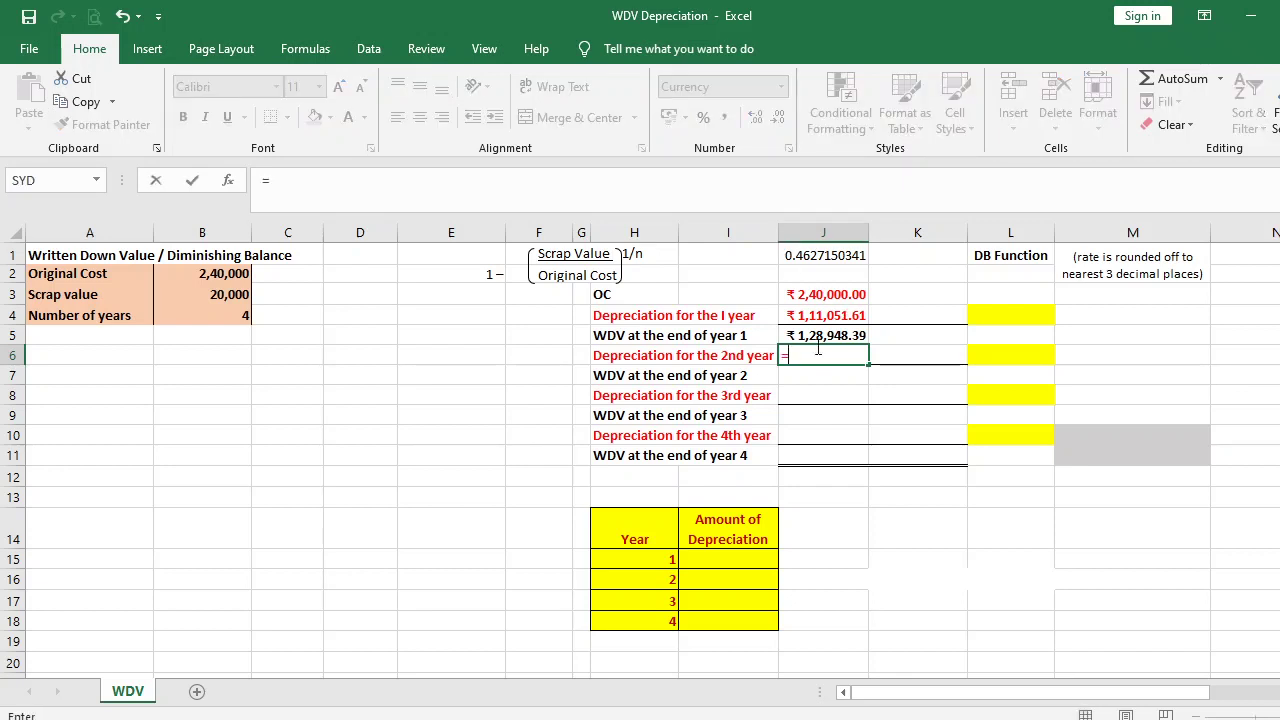
{"action": "left_click", "coordinate": [845, 337]}
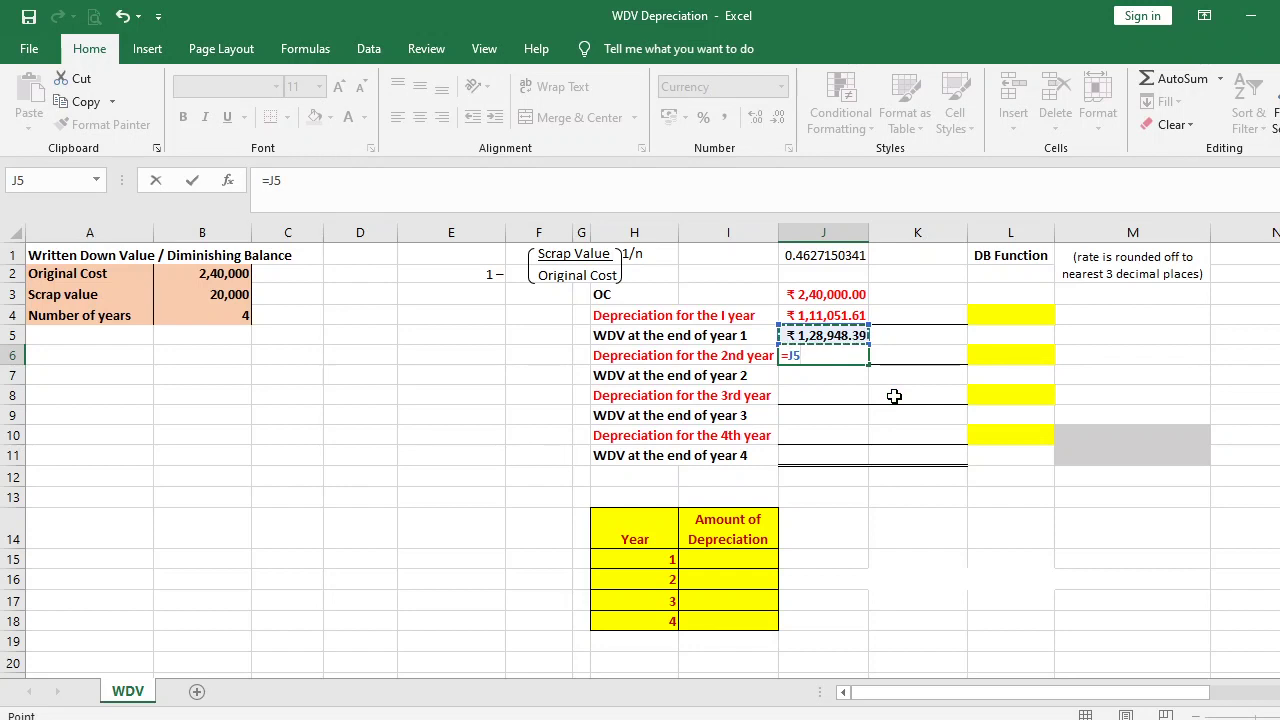
{"action": "type", "text": "*"}
{"action": "left_click", "coordinate": [811, 256]}
{"action": "key", "text": "Return"}
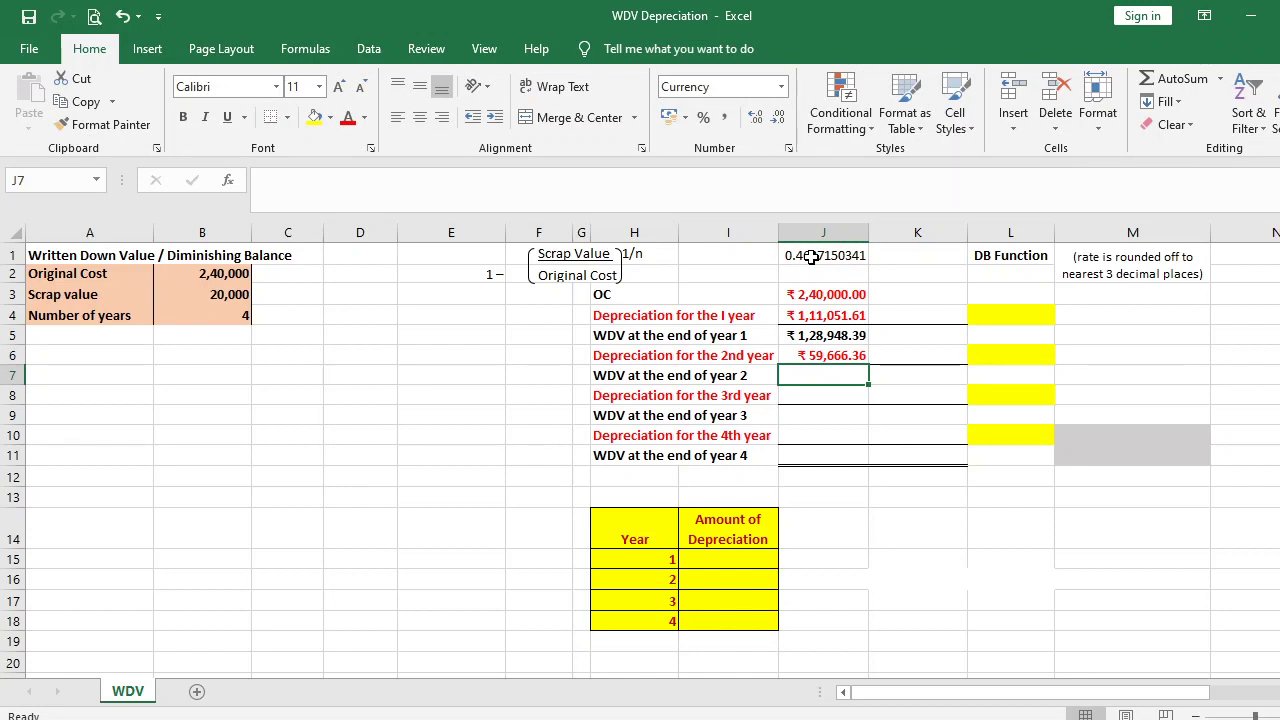
Calculate the written down value at the end of year 2 in cell J7 with =J5-J6
{"action": "type", "text": "="}
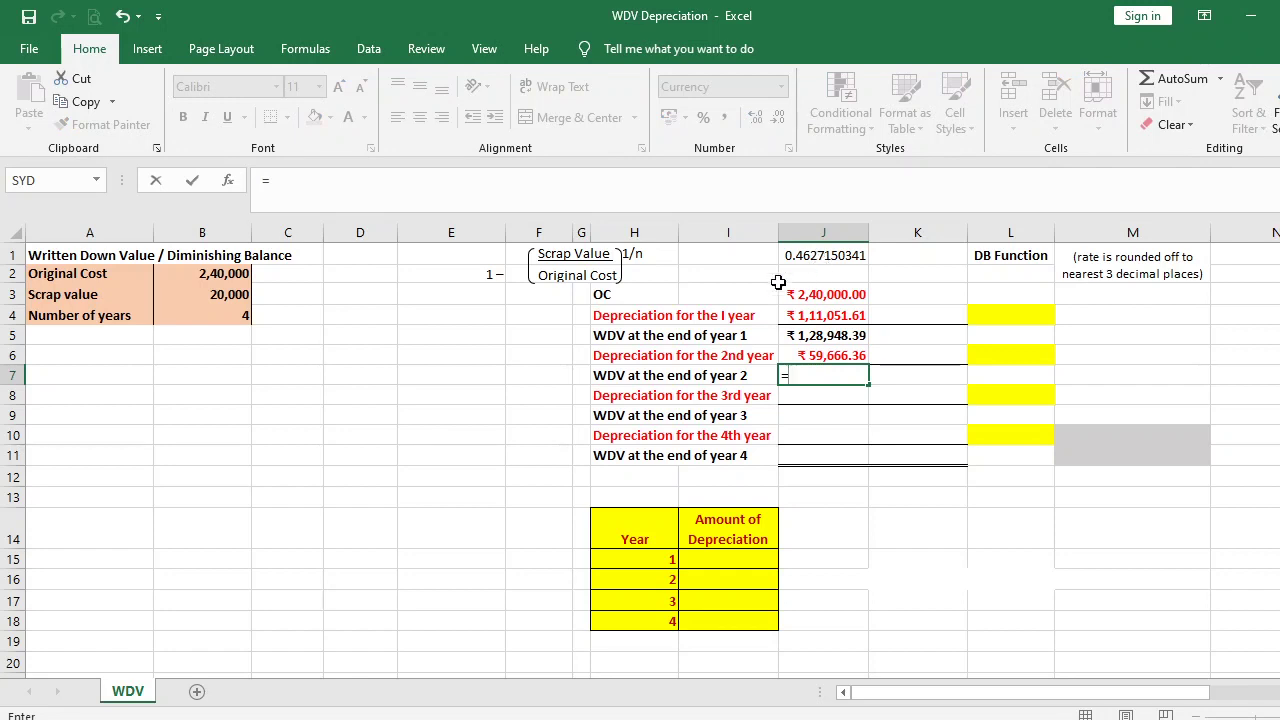
{"action": "left_click", "coordinate": [805, 338]}
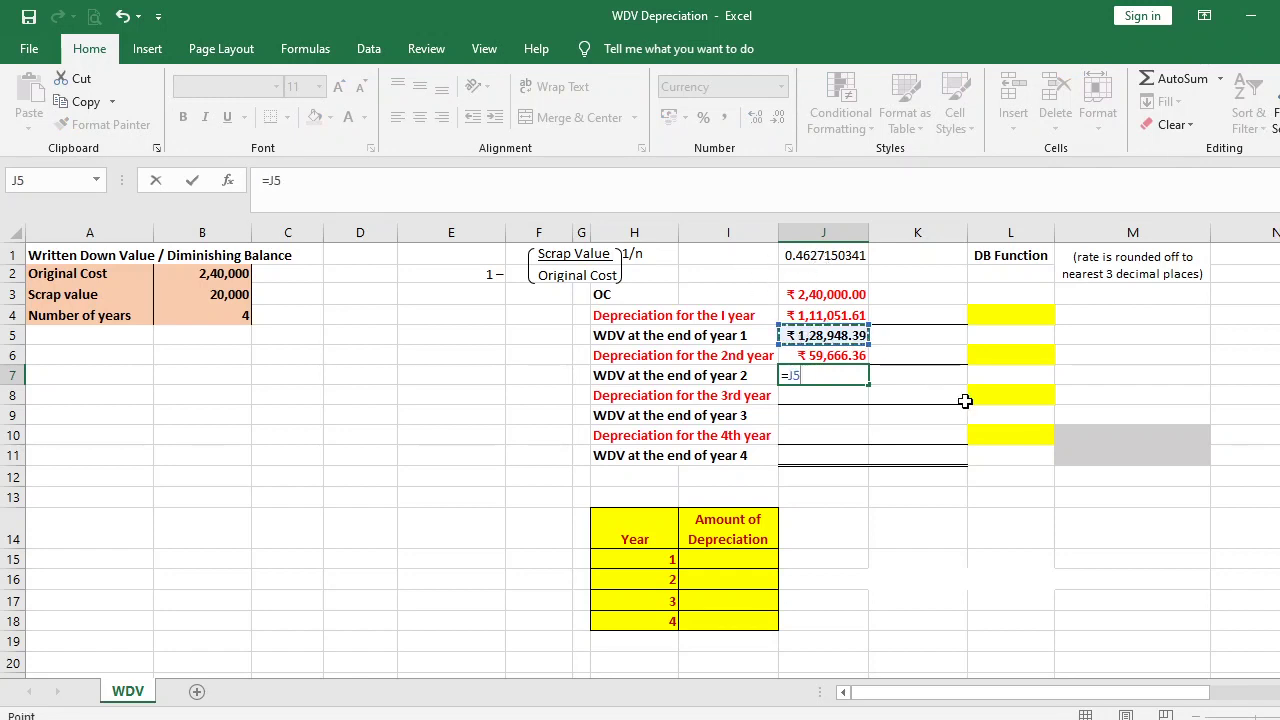
{"action": "type", "text": "-"}
{"action": "left_click", "coordinate": [850, 356]}
{"action": "key", "text": "Return"}
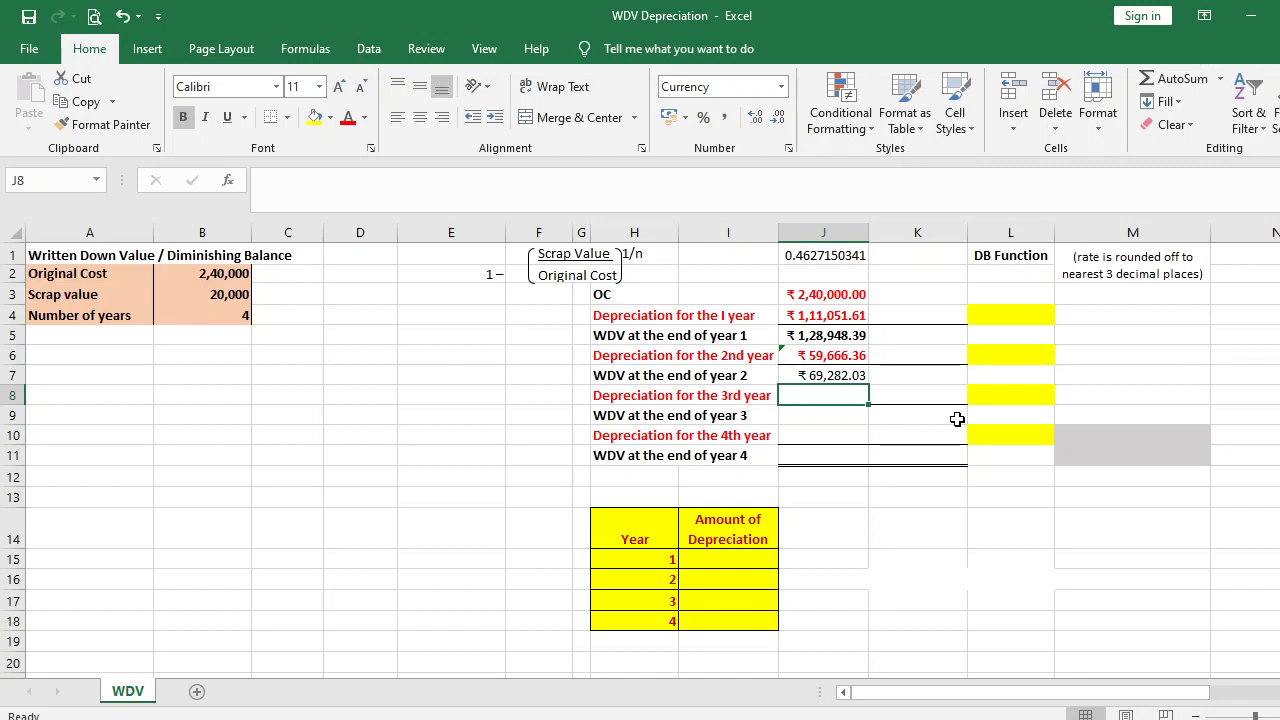
Calculate the third year's depreciation in cell J8 as the year 2 written down value times rate, =J7*J1
{"action": "type", "text": "="}
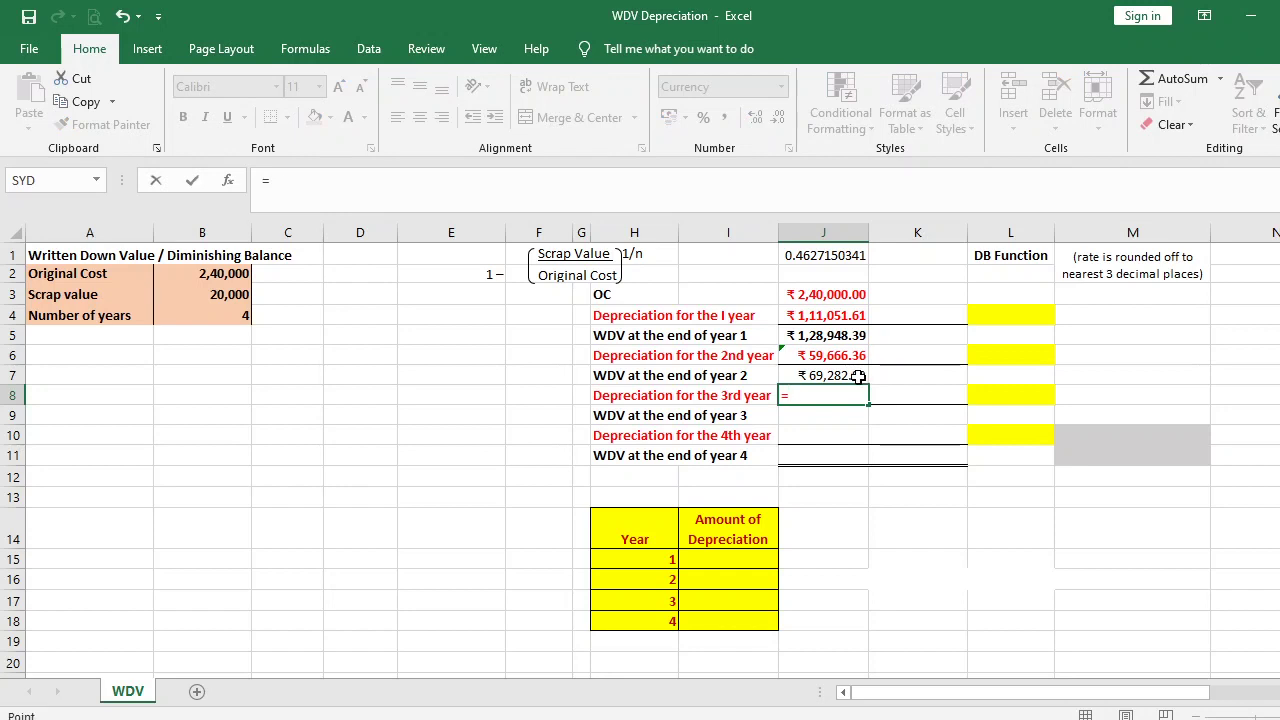
{"action": "left_click", "coordinate": [858, 376]}
{"action": "type", "text": "*"}
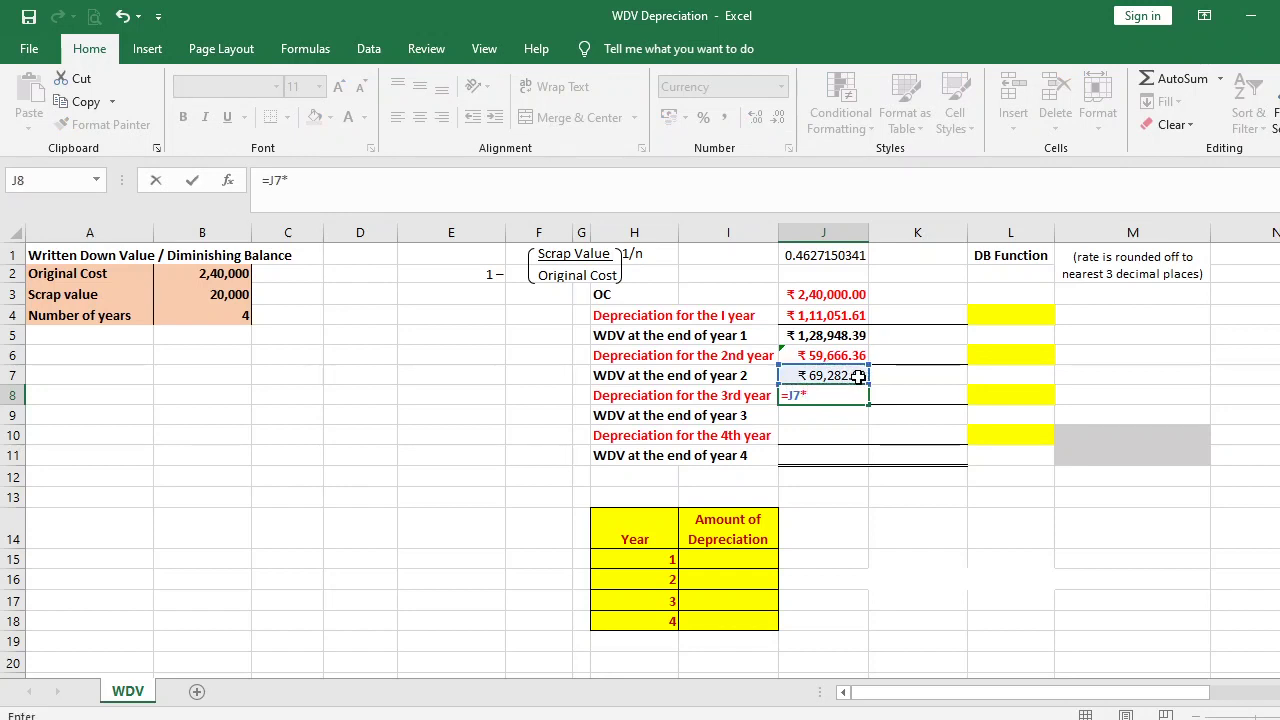
{"action": "left_click", "coordinate": [803, 262]}
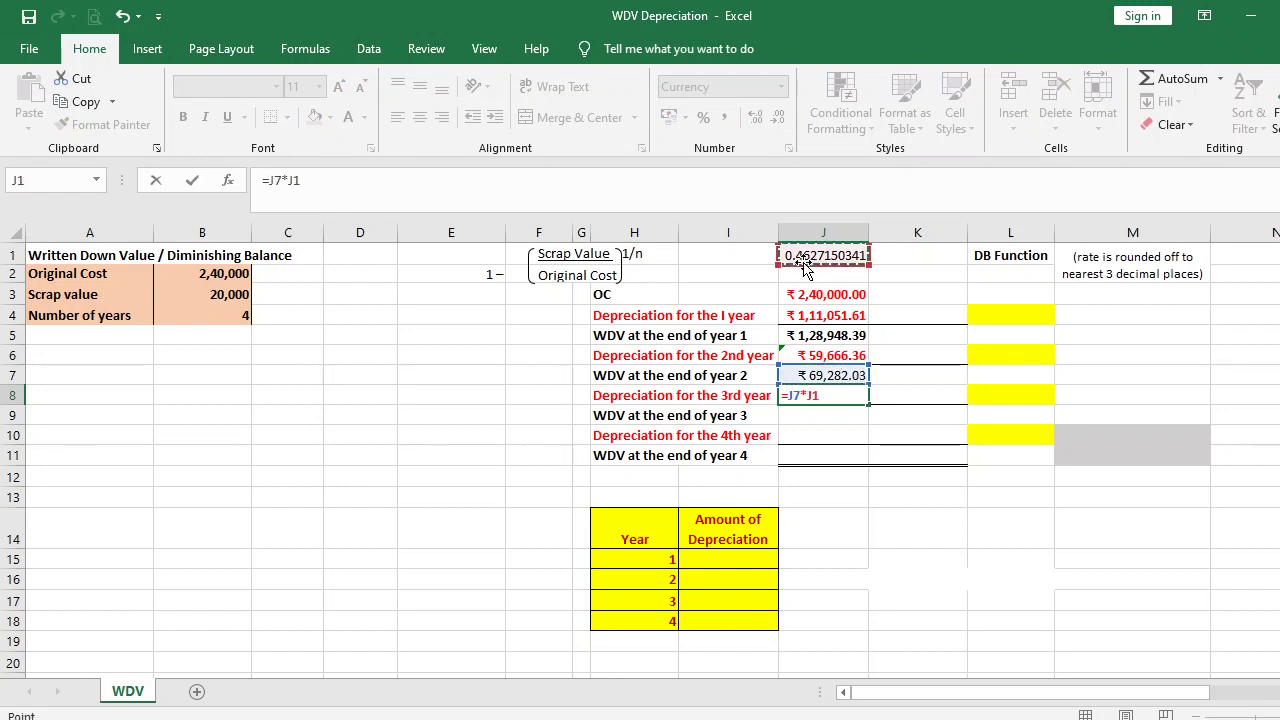
{"action": "key", "text": "Return"}
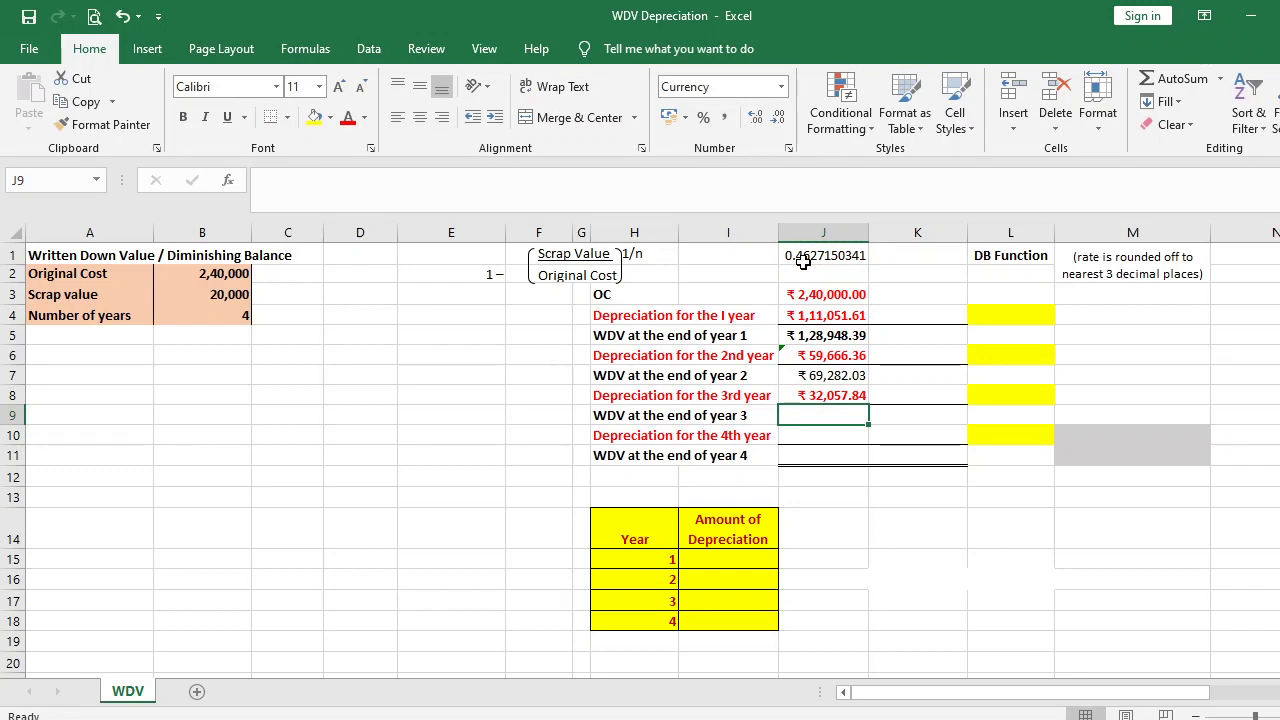
Calculate the written down value at the end of year 3 in cell J9 with =J7-J8
{"action": "type", "text": "="}
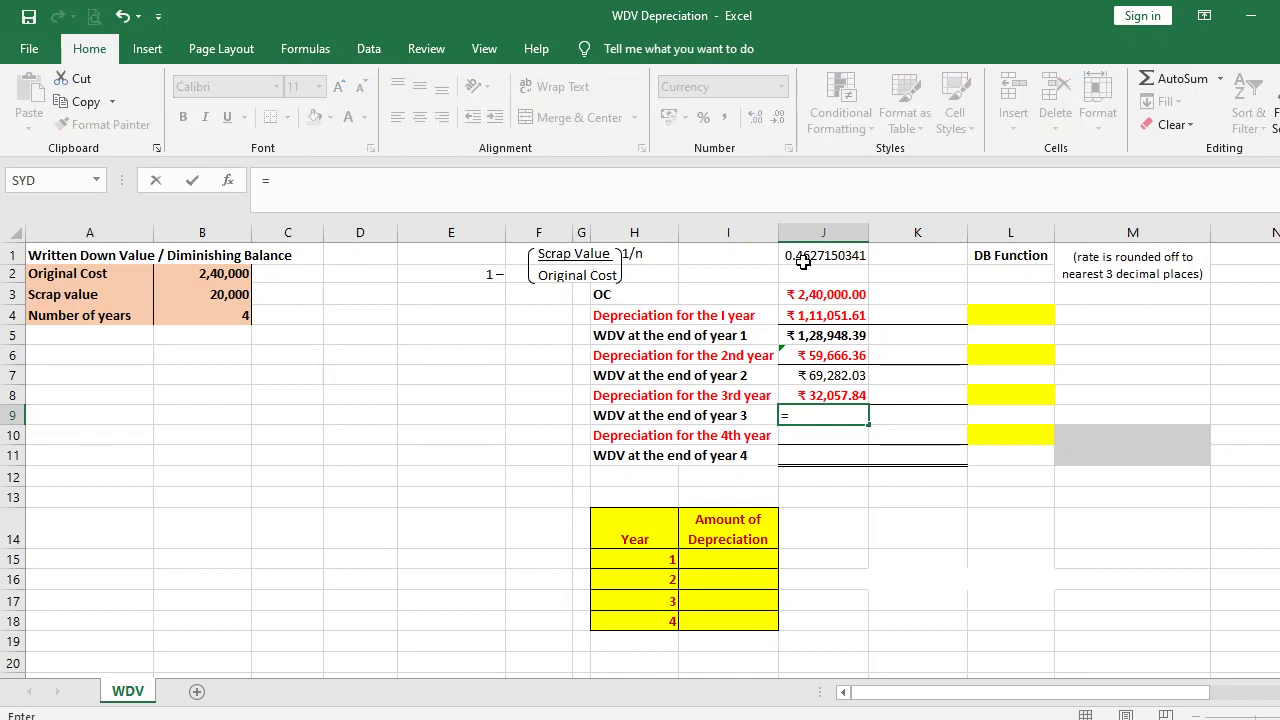
{"action": "left_click", "coordinate": [790, 376]}
{"action": "type", "text": "-"}
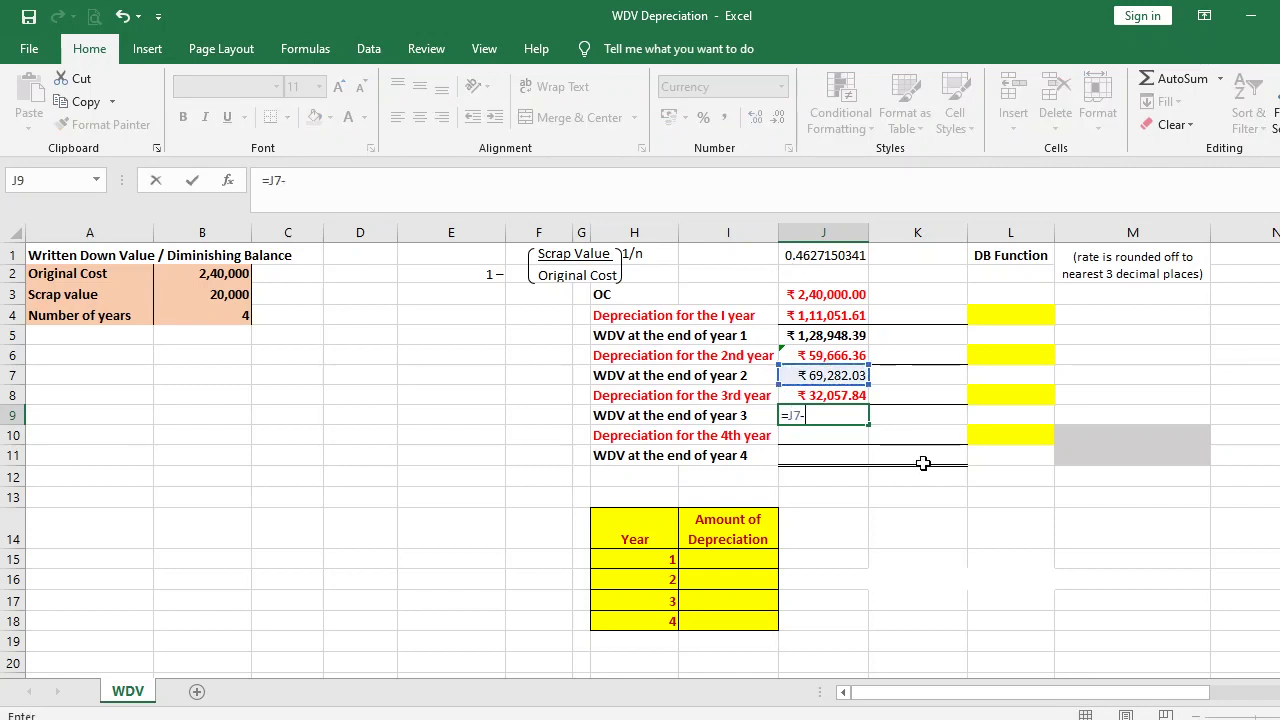
{"action": "left_click", "coordinate": [800, 396]}
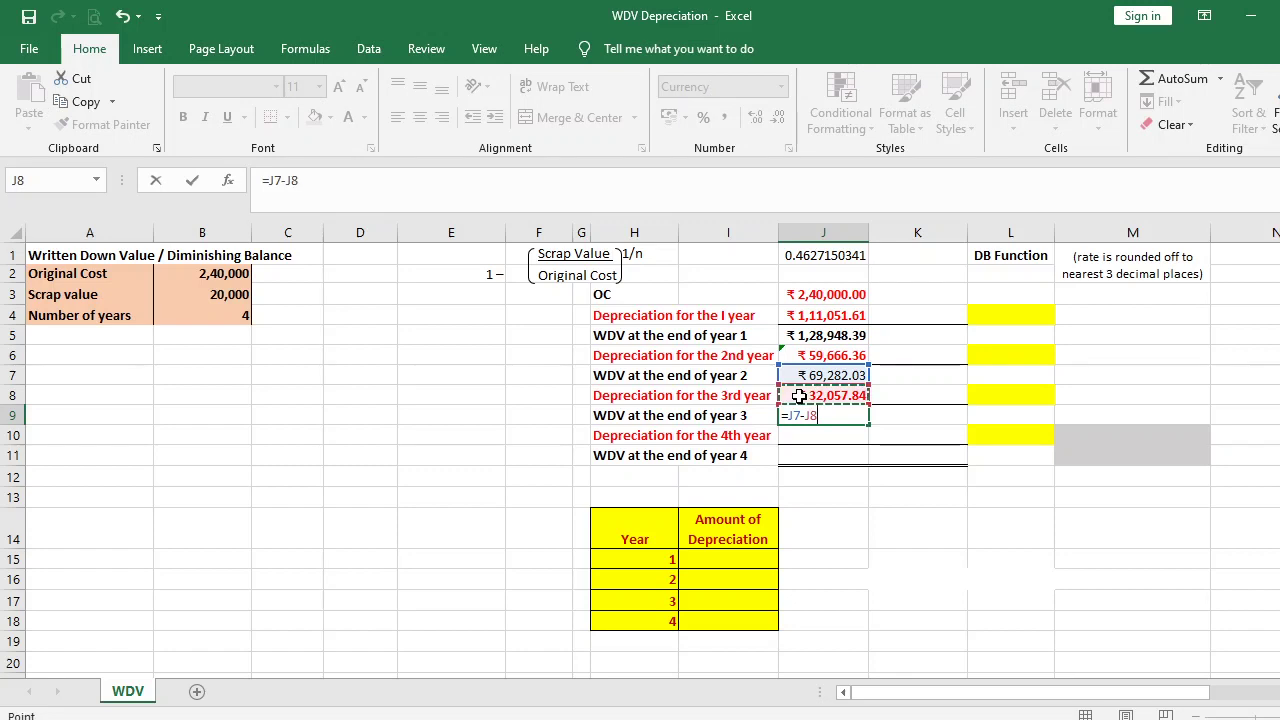
{"action": "key", "text": "Return"}
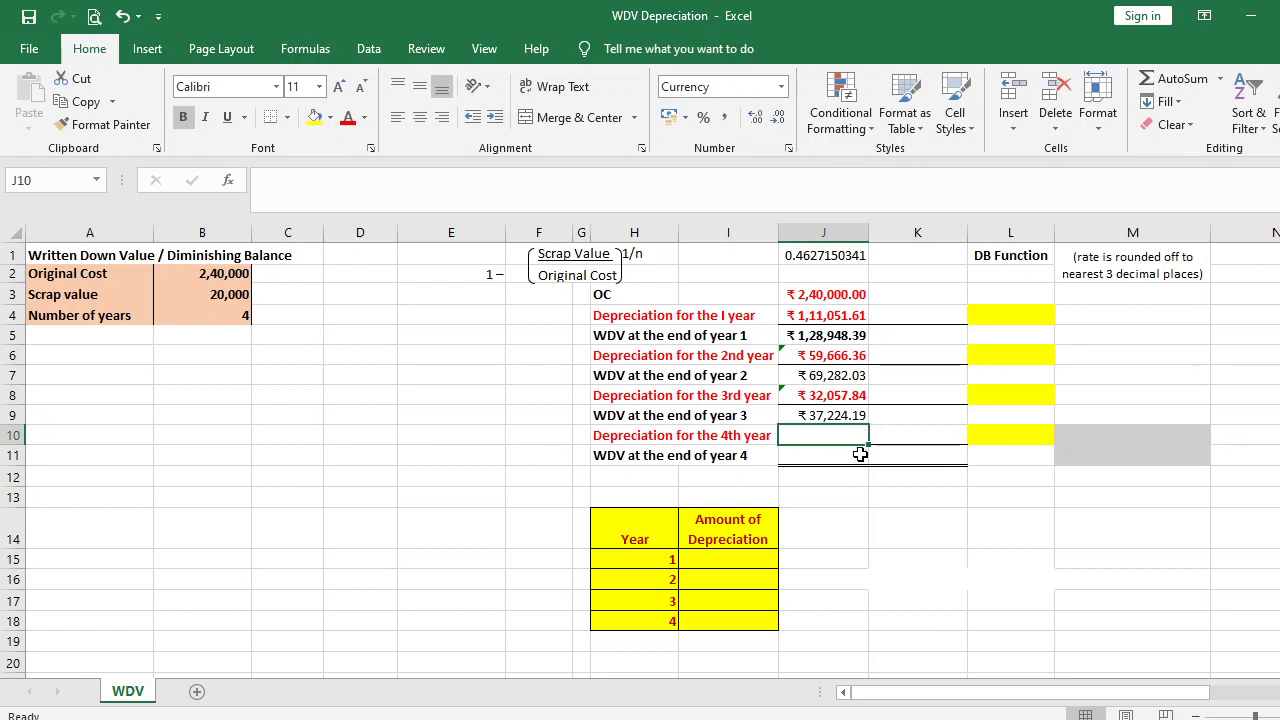
Calculate the fourth year's depreciation in cell J10 as the year 3 written down value times rate, =J9*J1
{"action": "type", "text": "="}
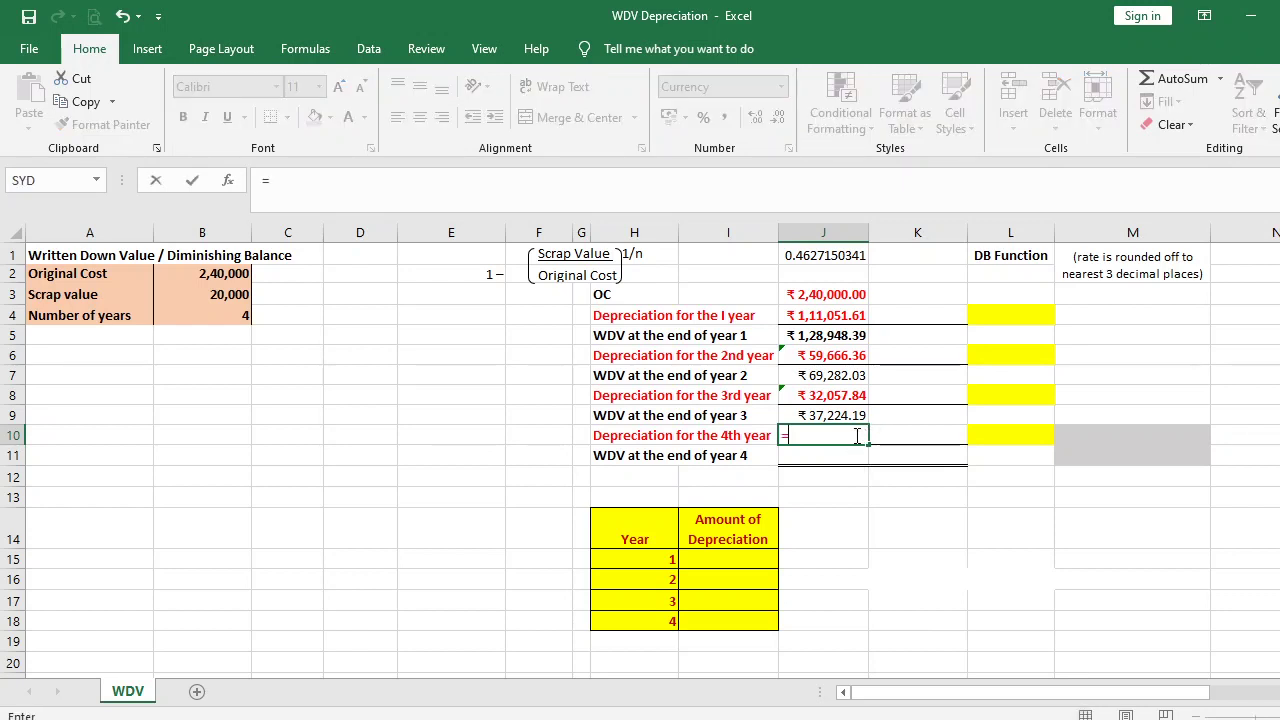
{"action": "left_click", "coordinate": [847, 415]}
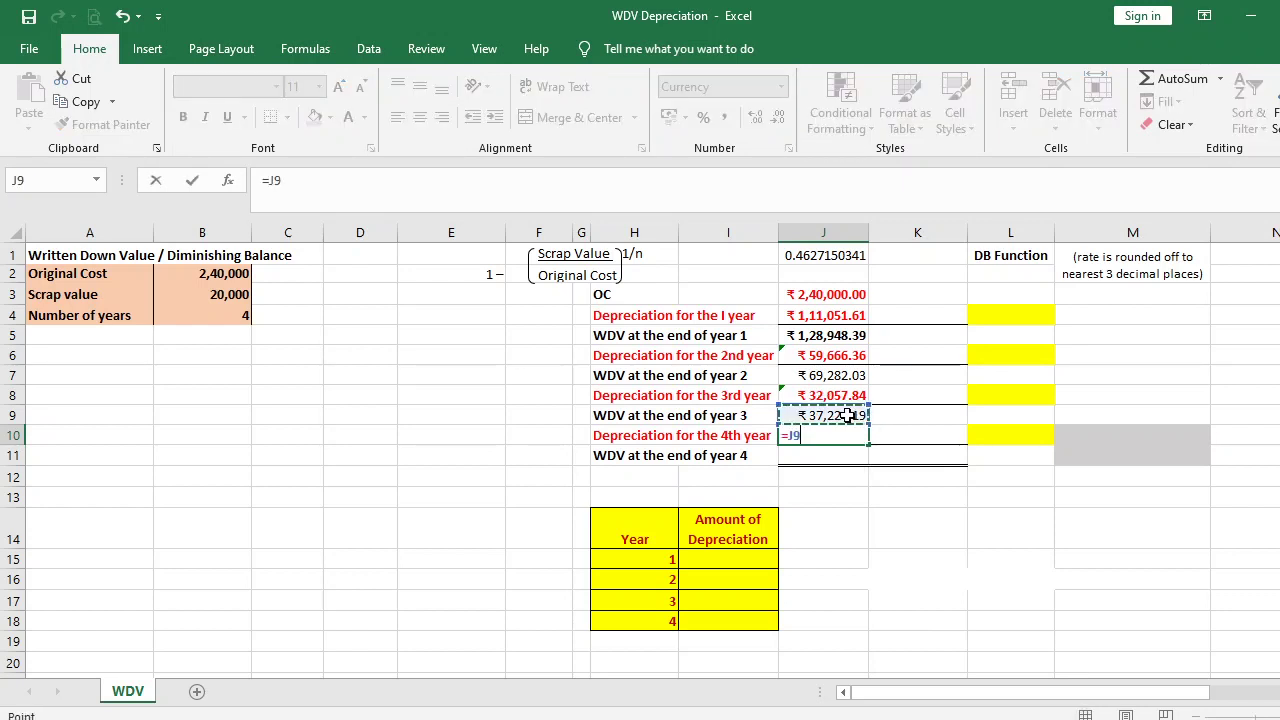
{"action": "type", "text": "*"}
{"action": "left_click", "coordinate": [843, 253]}
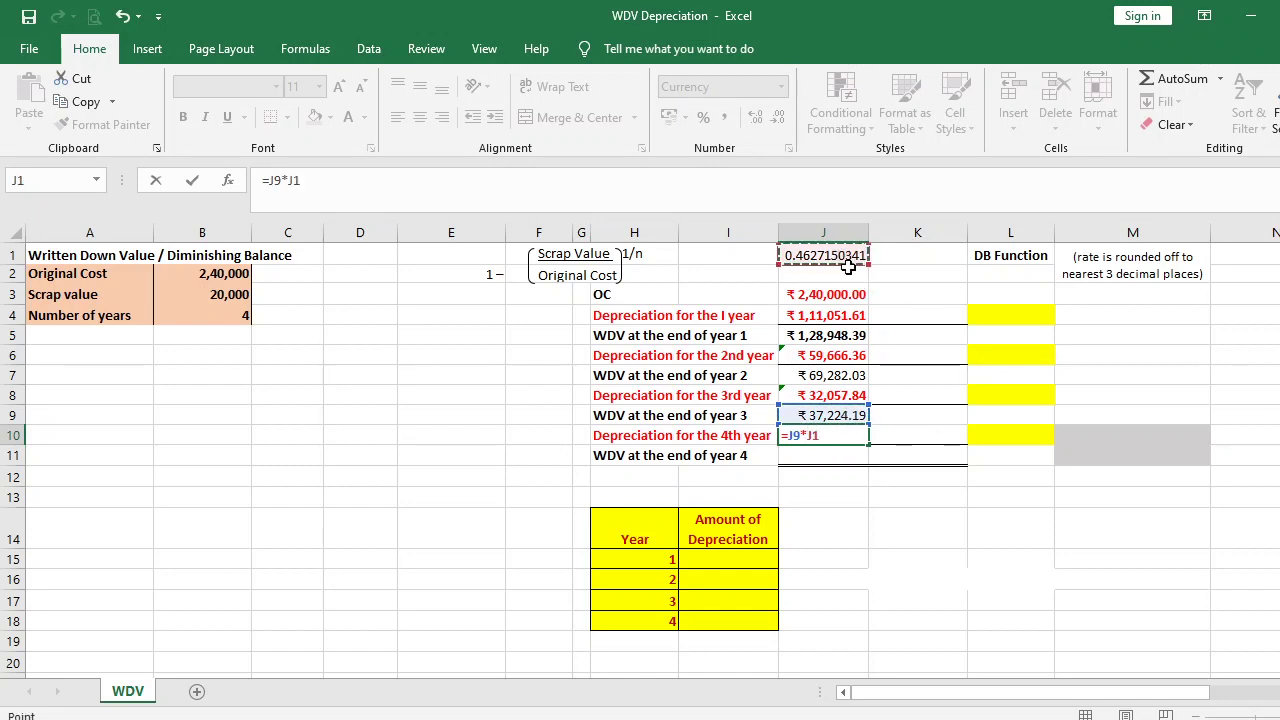
{"action": "key", "text": "Return"}
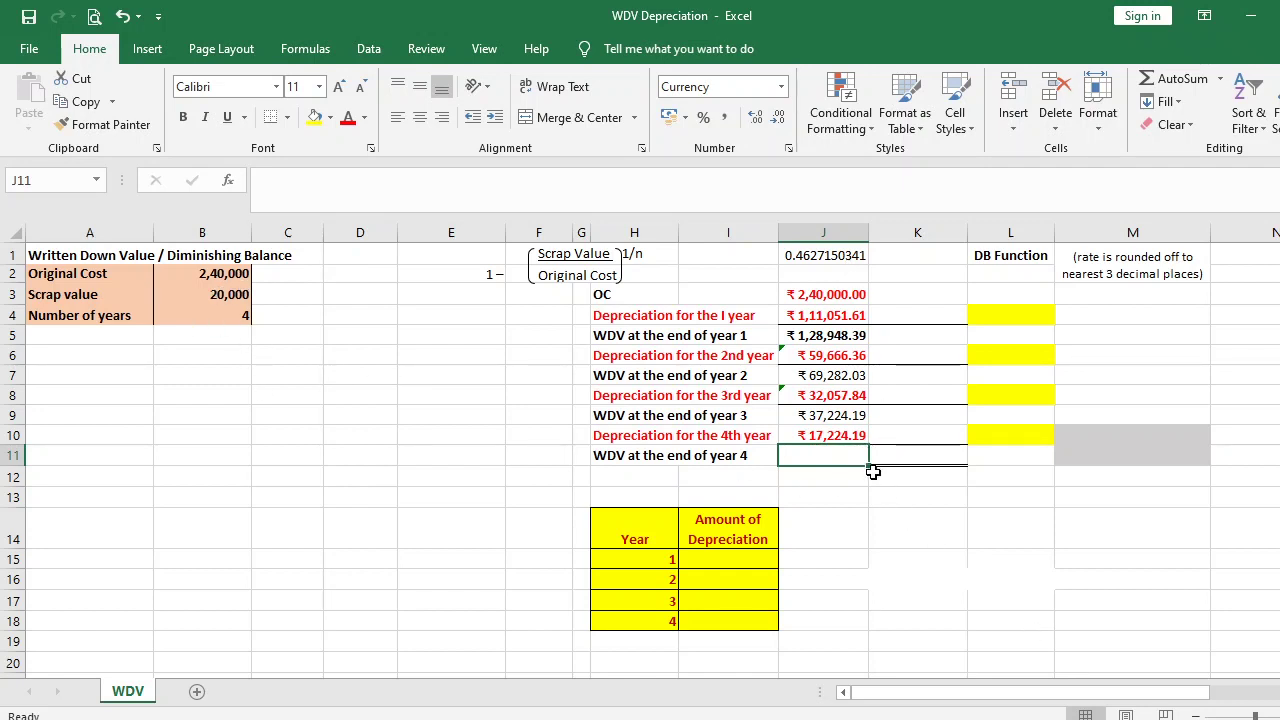
Calculate the written down value at the end of year 4 in cell J11 with =J9-J10
{"action": "type", "text": "="}
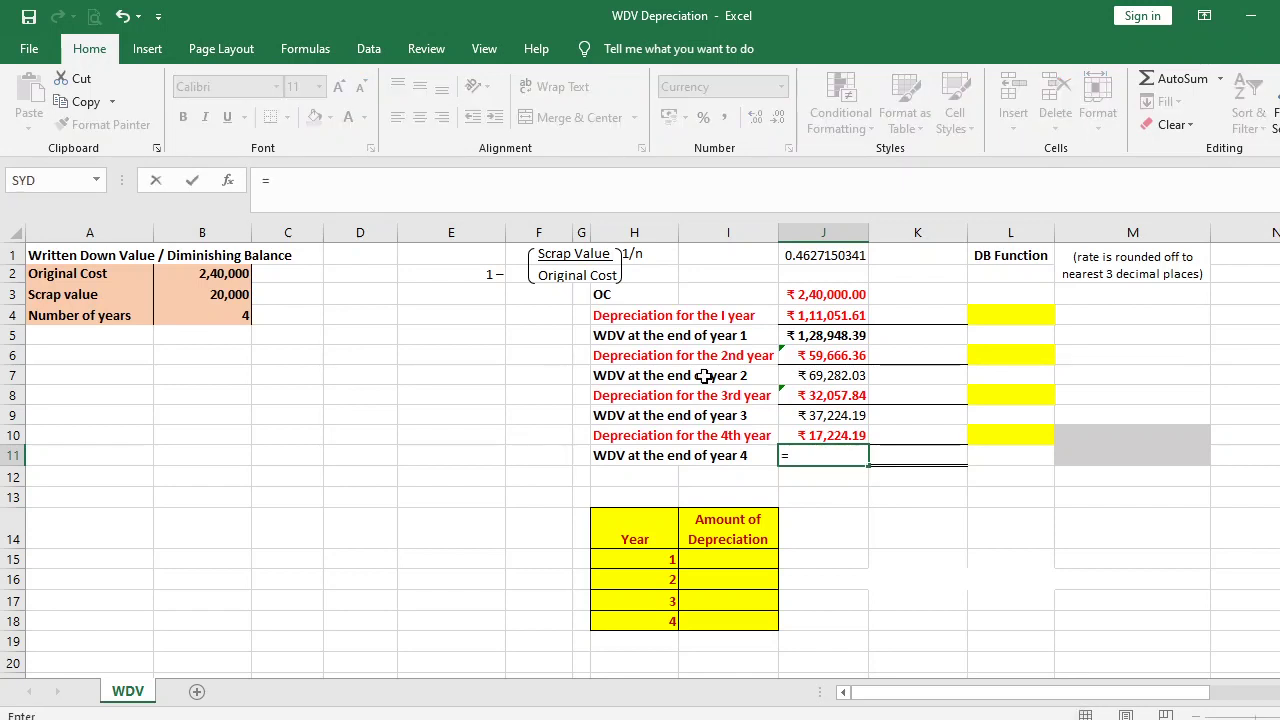
{"action": "left_click", "coordinate": [826, 416]}
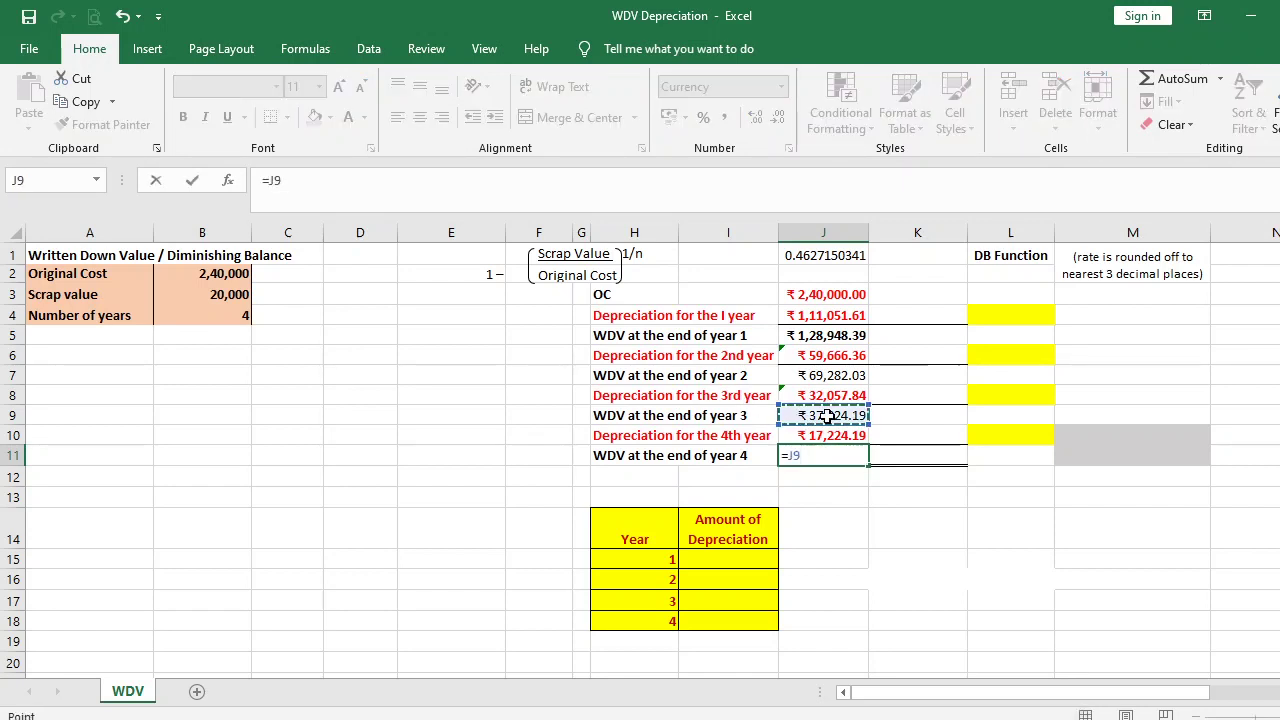
{"action": "type", "text": "-"}
{"action": "left_click", "coordinate": [830, 436]}
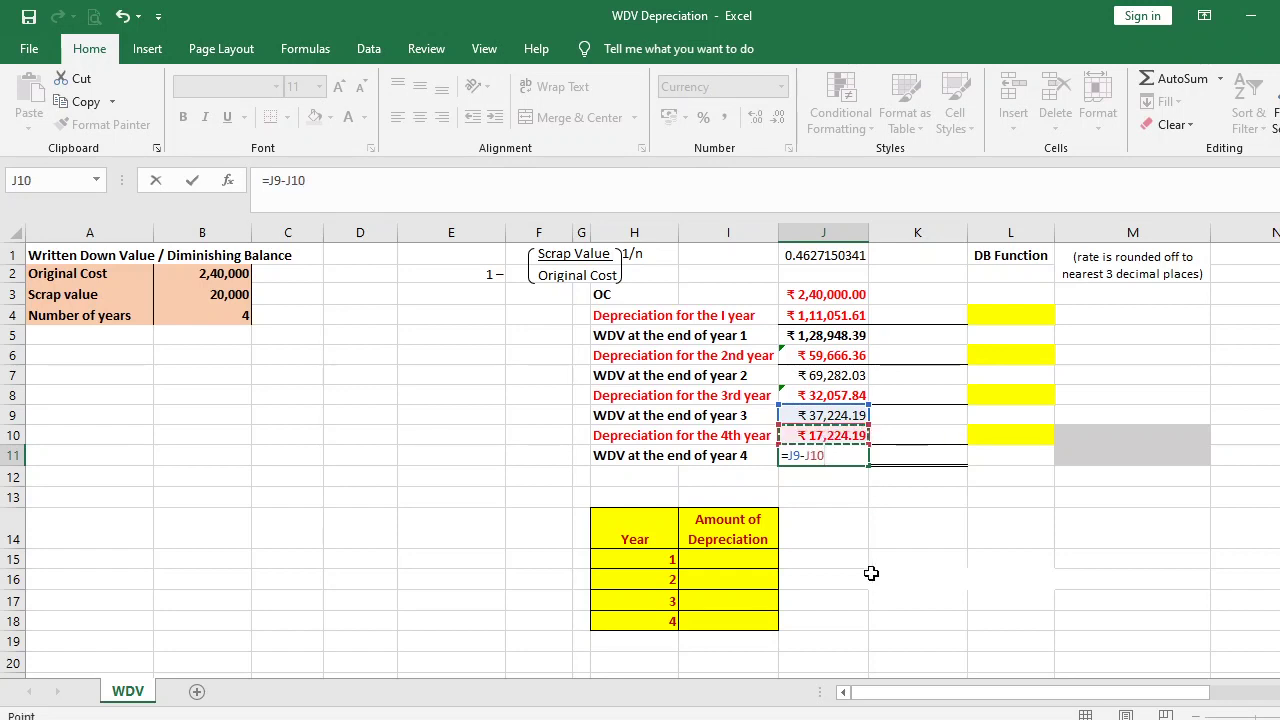
{"action": "key", "text": "Return"}
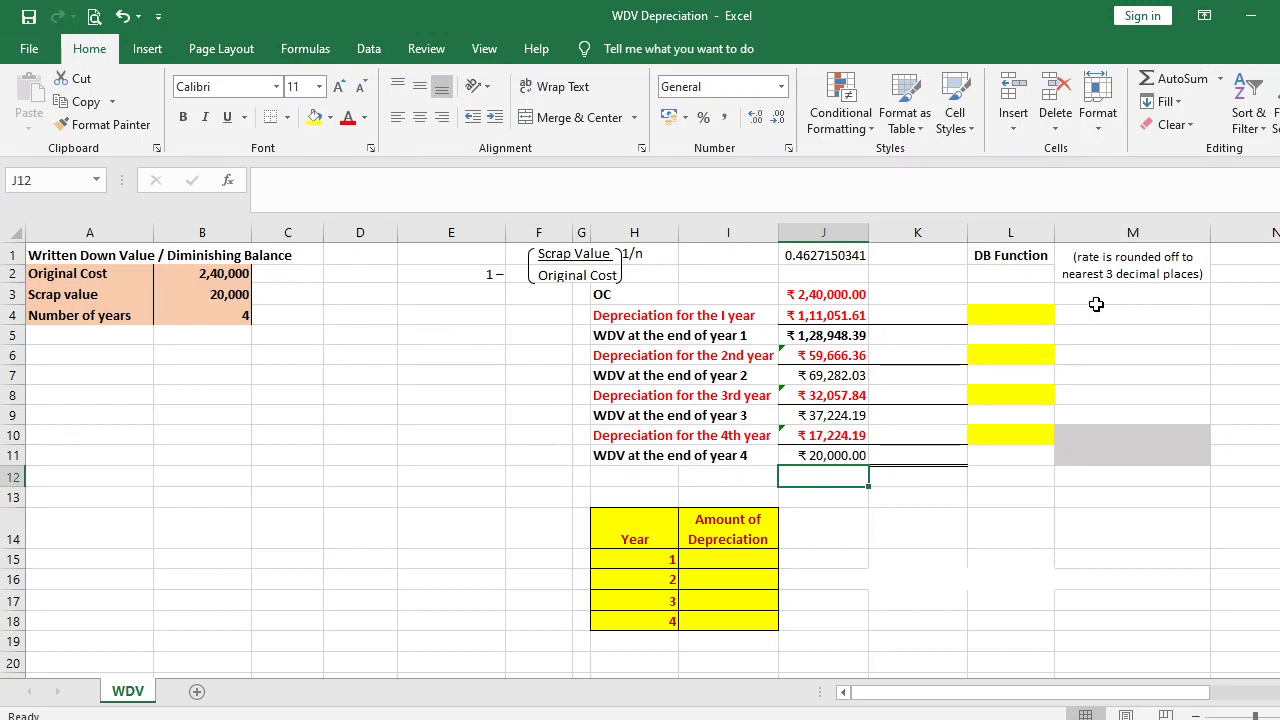
Write the DB function syntax as the text note DB(OC,SV,Life,Period,Month) in cell M3
{"action": "left_click", "coordinate": [1134, 294]}
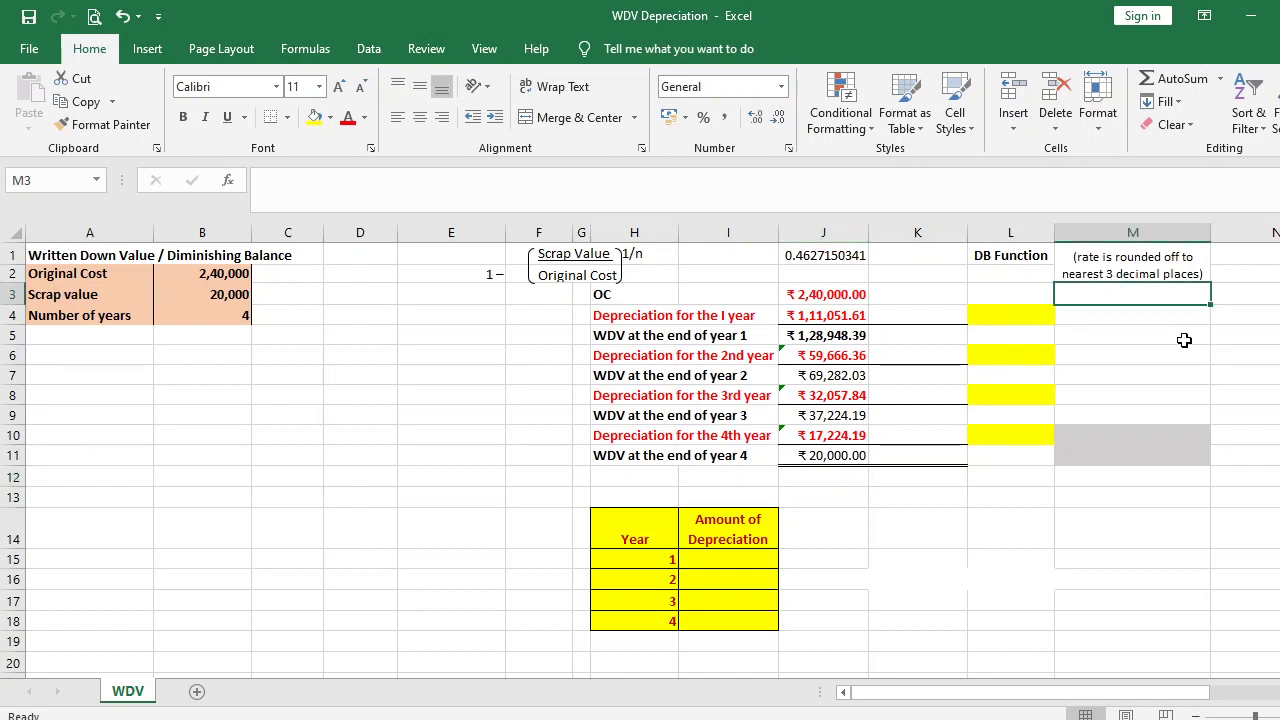
{"action": "type", "text": "d"}
{"action": "key", "text": "BackSpace"}
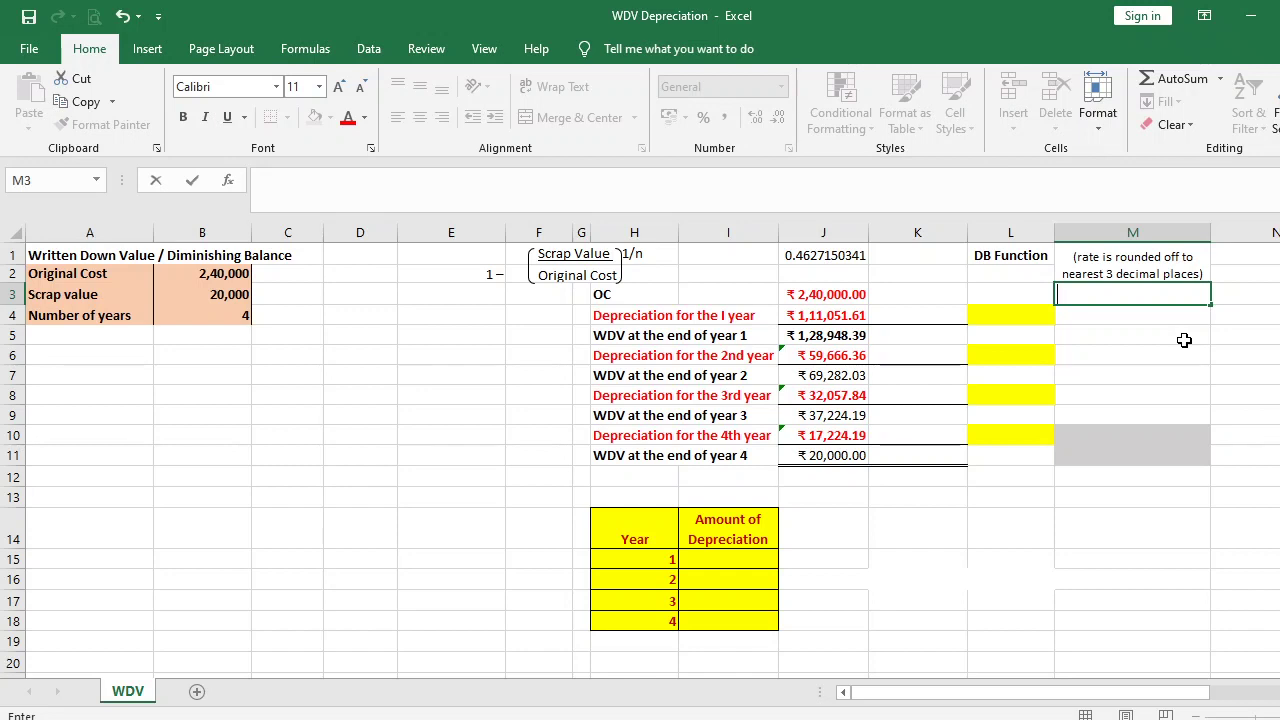
{"action": "type", "text": "DB(oc"}
{"action": "key", "text": "BackSpace"}
{"action": "key", "text": "BackSpace"}
{"action": "type", "text": "OC"}
{"action": "type", "text": "SV"}
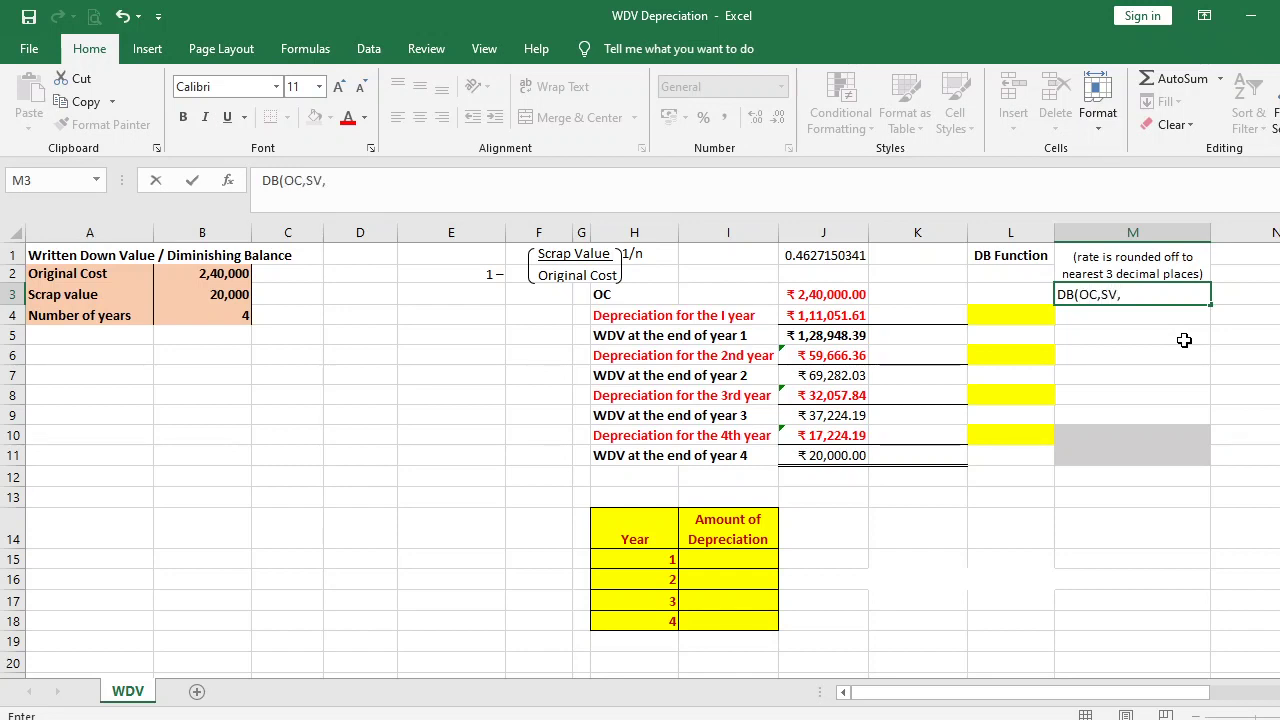
{"action": "type", "text": ",Period"}
{"action": "key", "text": "BackSpace"}
{"action": "key", "text": "BackSpace"}
{"action": "key", "text": "BackSpace"}
{"action": "key", "text": "BackSpace"}
{"action": "key", "text": "BackSpace"}
{"action": "key", "text": "BackSpace"}
{"action": "type", "text": "Life,Period,"}
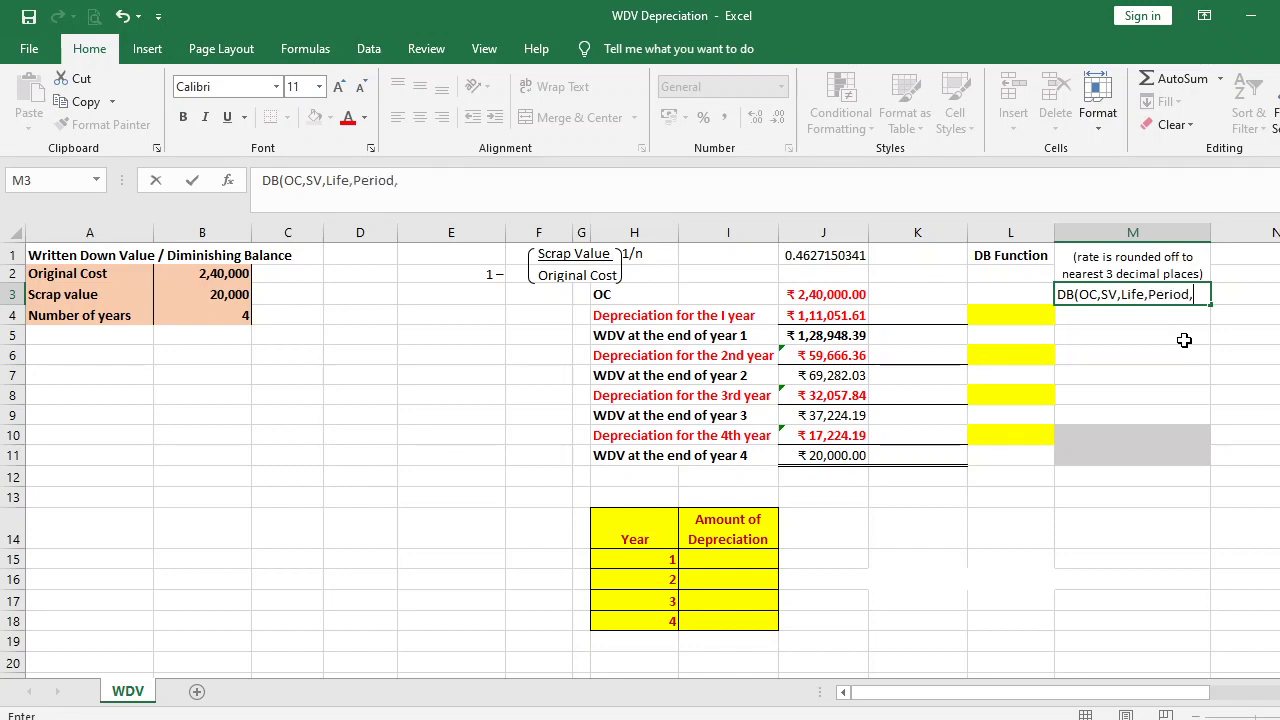
{"action": "type", "text": "Month"}
{"action": "key", "text": "Return"}
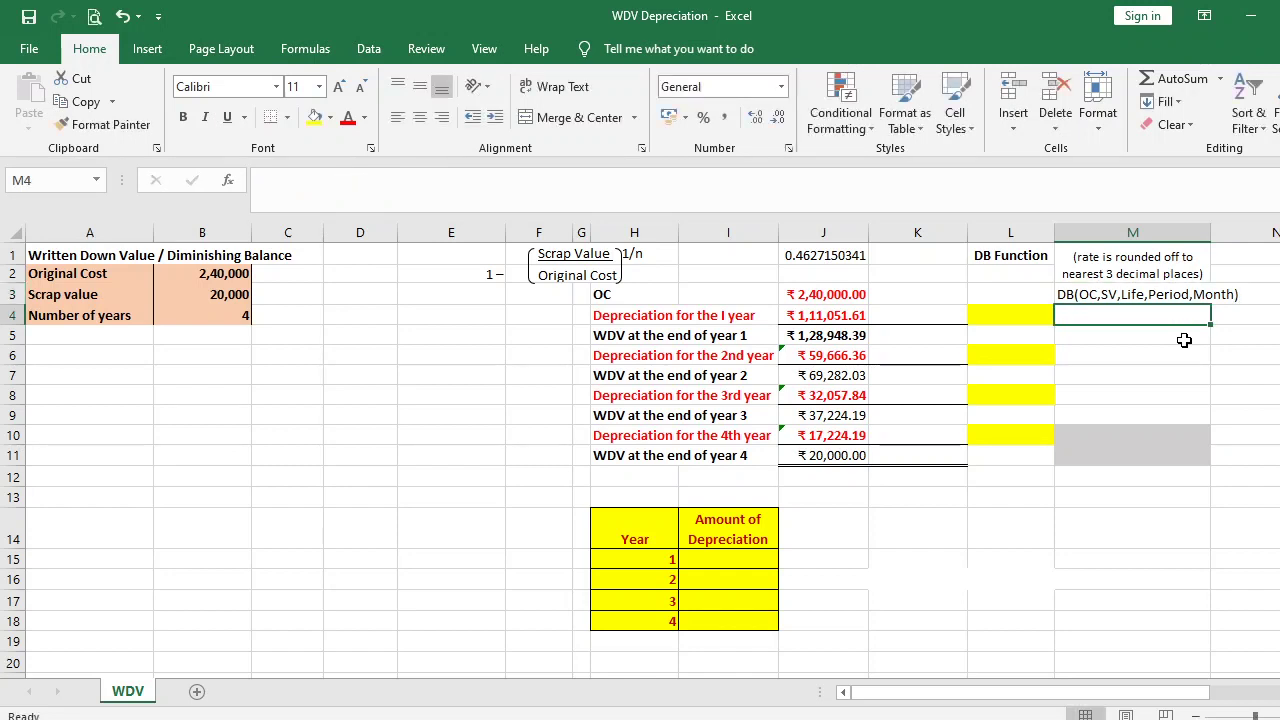
Insert the DB function from the Financial category into cell L4 for the first year's depreciation
{"action": "left_click", "coordinate": [1012, 316]}
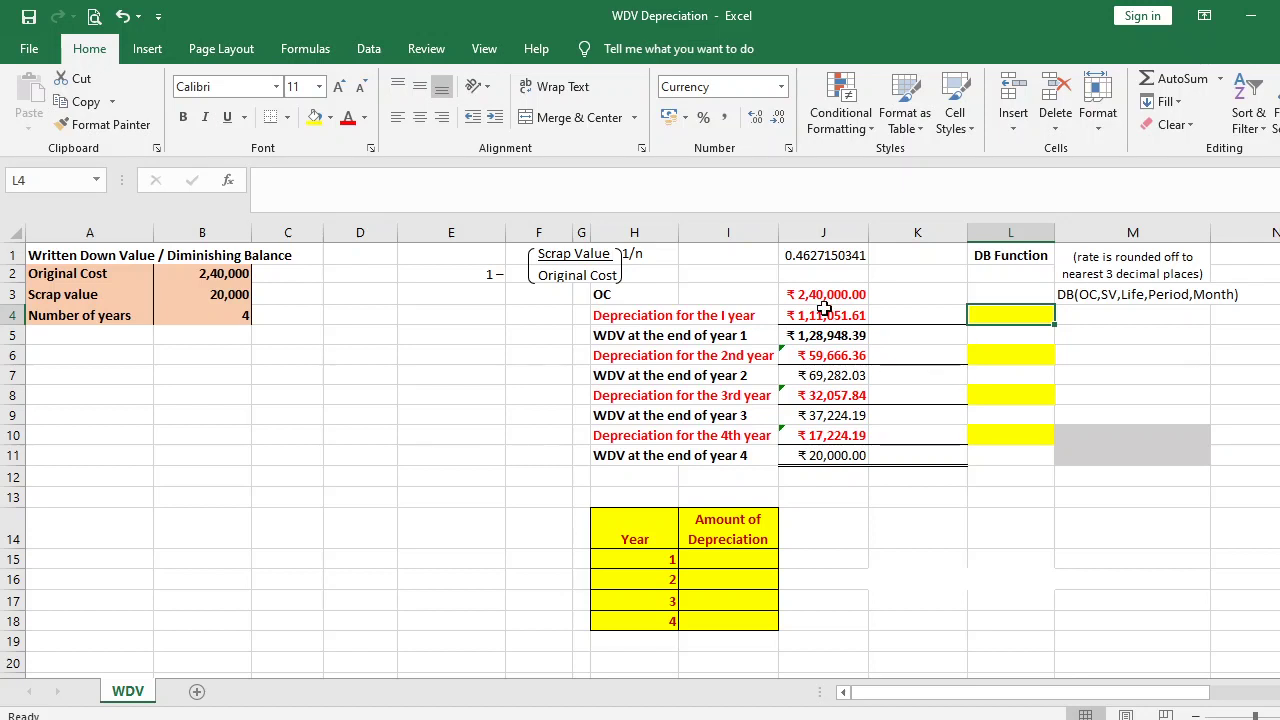
{"action": "left_click", "coordinate": [235, 188]}
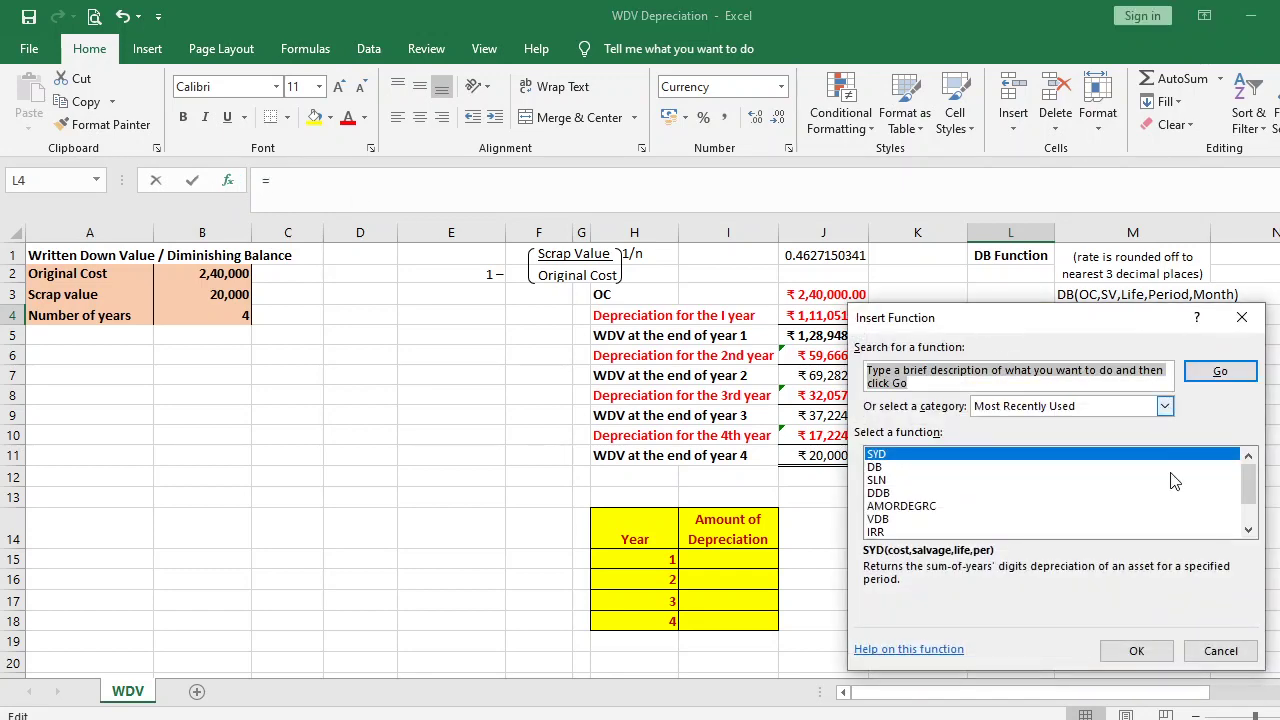
{"action": "left_click", "coordinate": [1168, 406]}
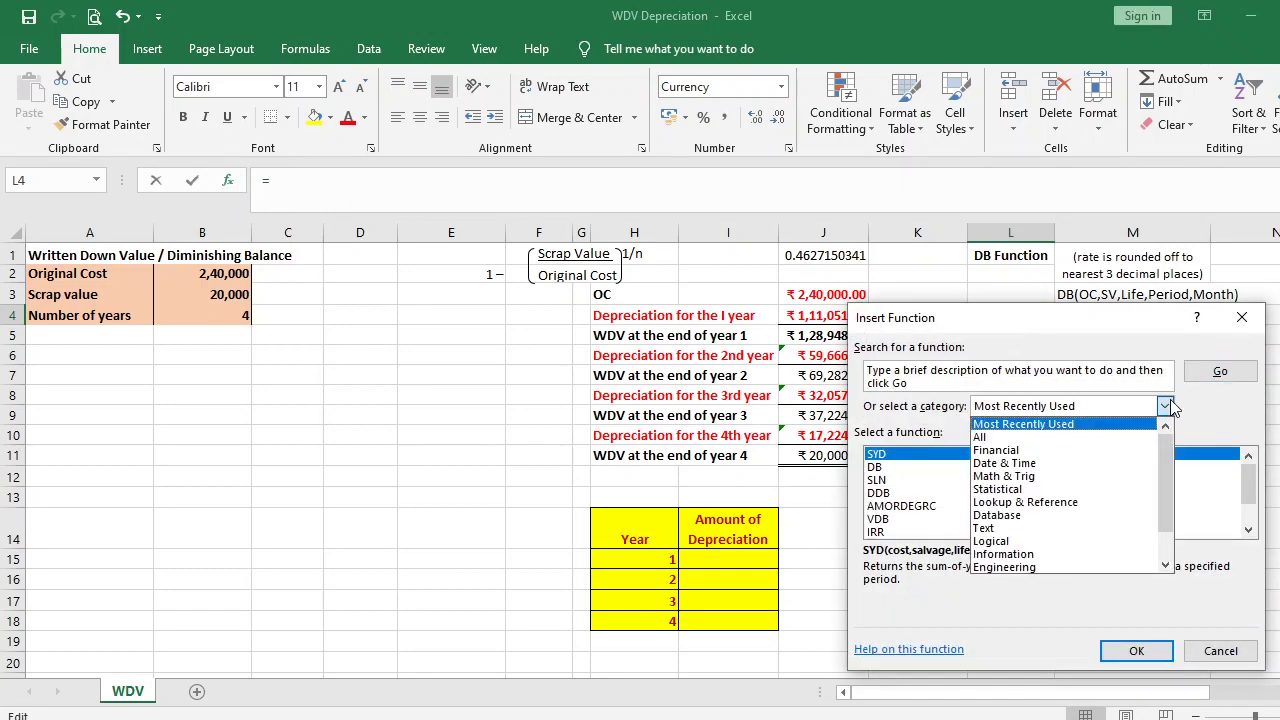
{"action": "left_click", "coordinate": [1087, 458]}
{"action": "left_click", "coordinate": [911, 522]}
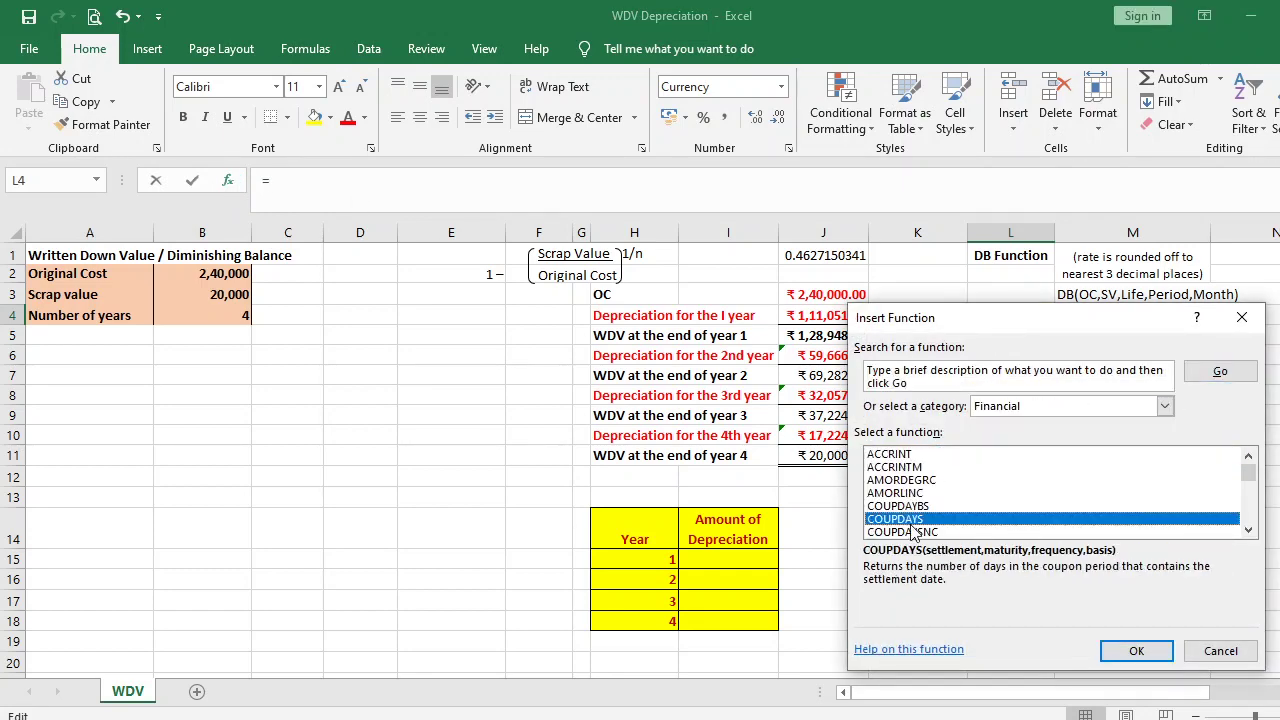
{"action": "scroll", "coordinate": [911, 530], "scroll_direction": "down", "scroll_amount": 2}
{"action": "left_click", "coordinate": [911, 531]}
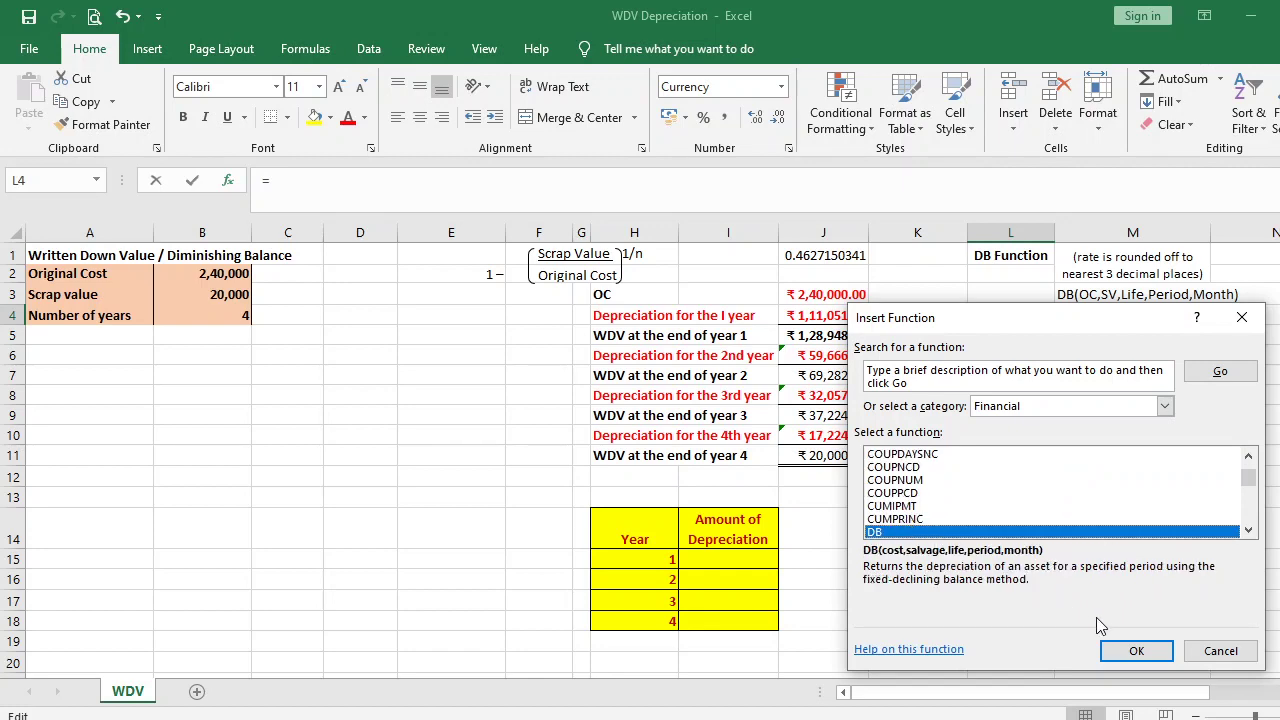
{"action": "left_click", "coordinate": [1136, 650]}
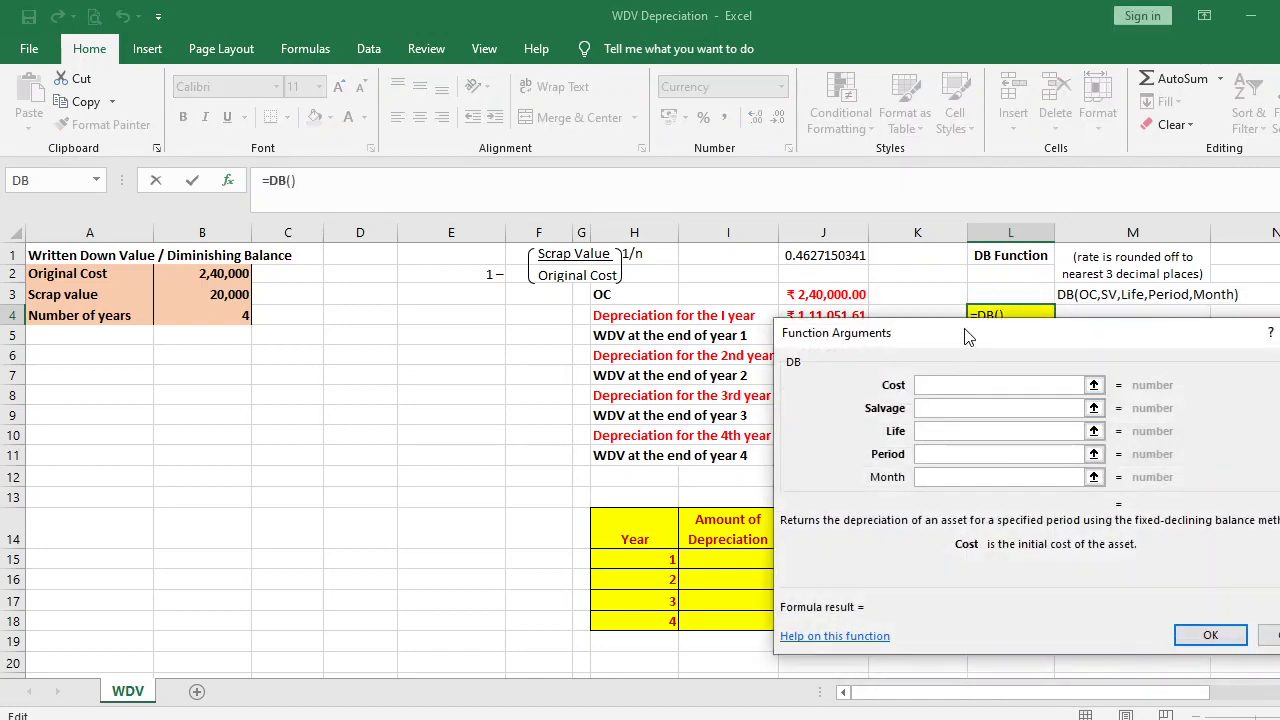
Fill the DB arguments for L4 with cost B2, salvage B3, life B4 and period 1, leaving month empty, and accept the formula
{"action": "left_click_drag", "start_coordinate": [969, 336], "coordinate": [948, 383]}
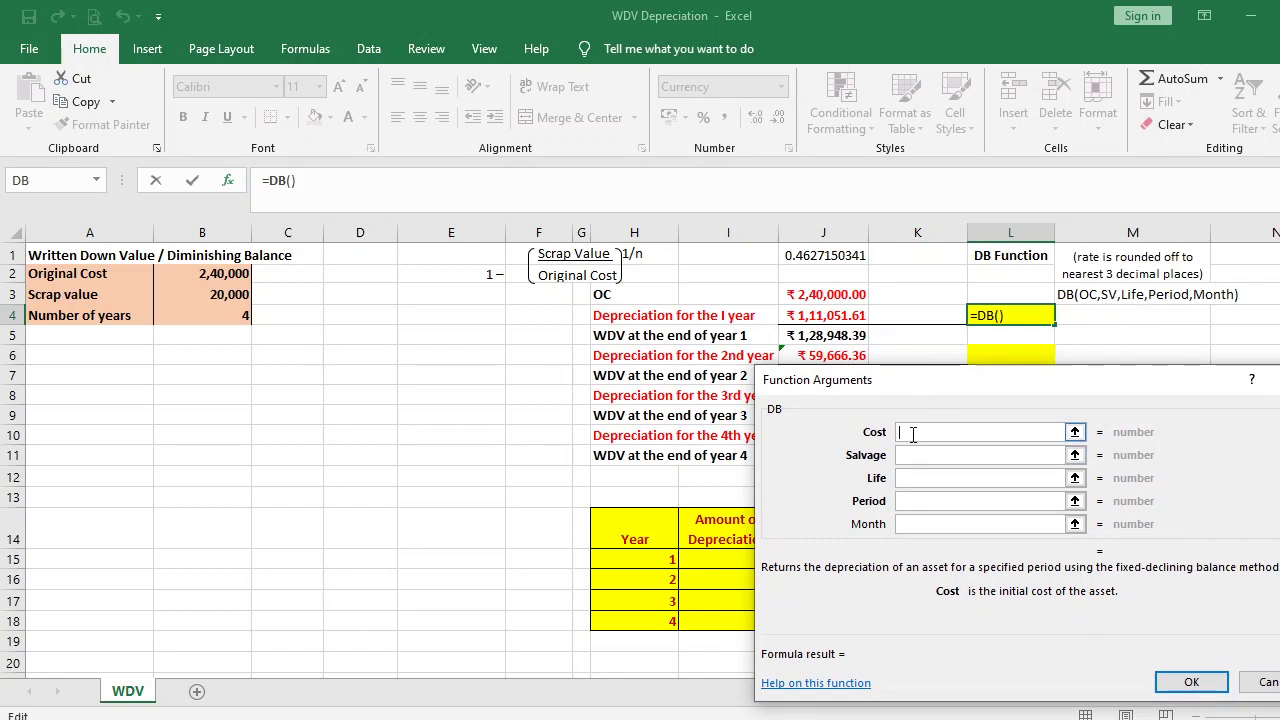
{"action": "left_click", "coordinate": [215, 278]}
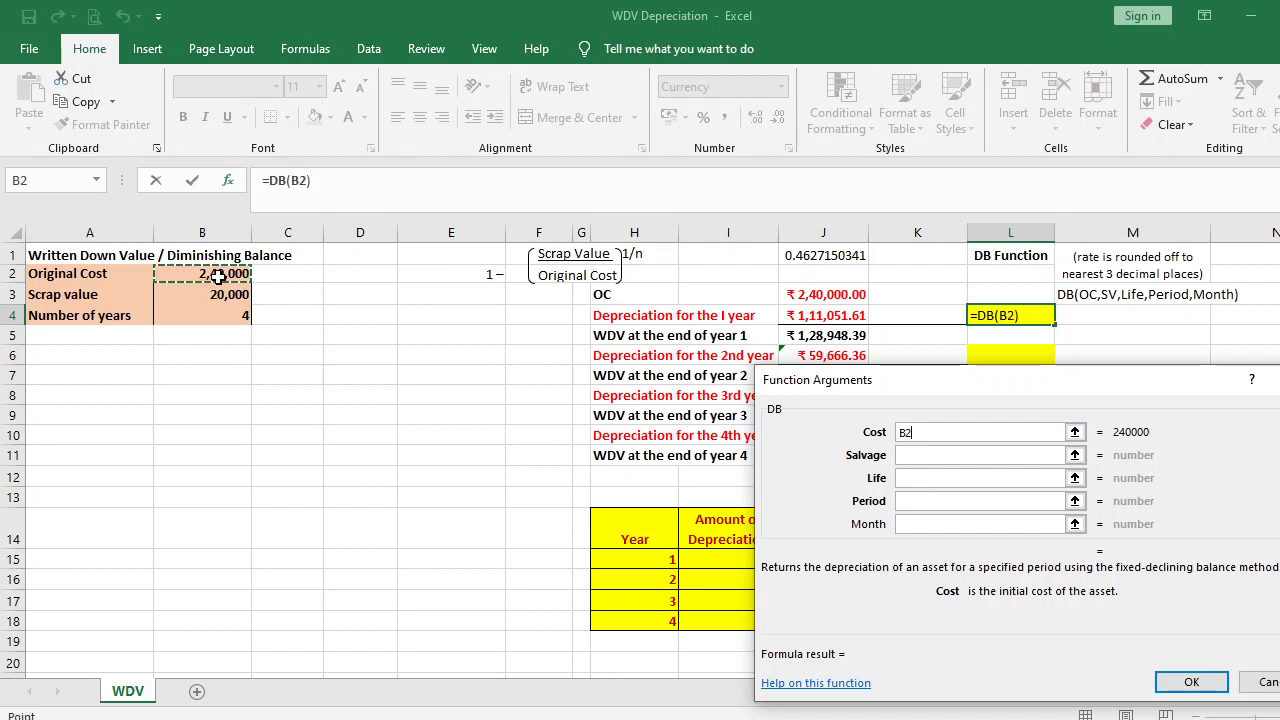
{"action": "left_click", "coordinate": [905, 455]}
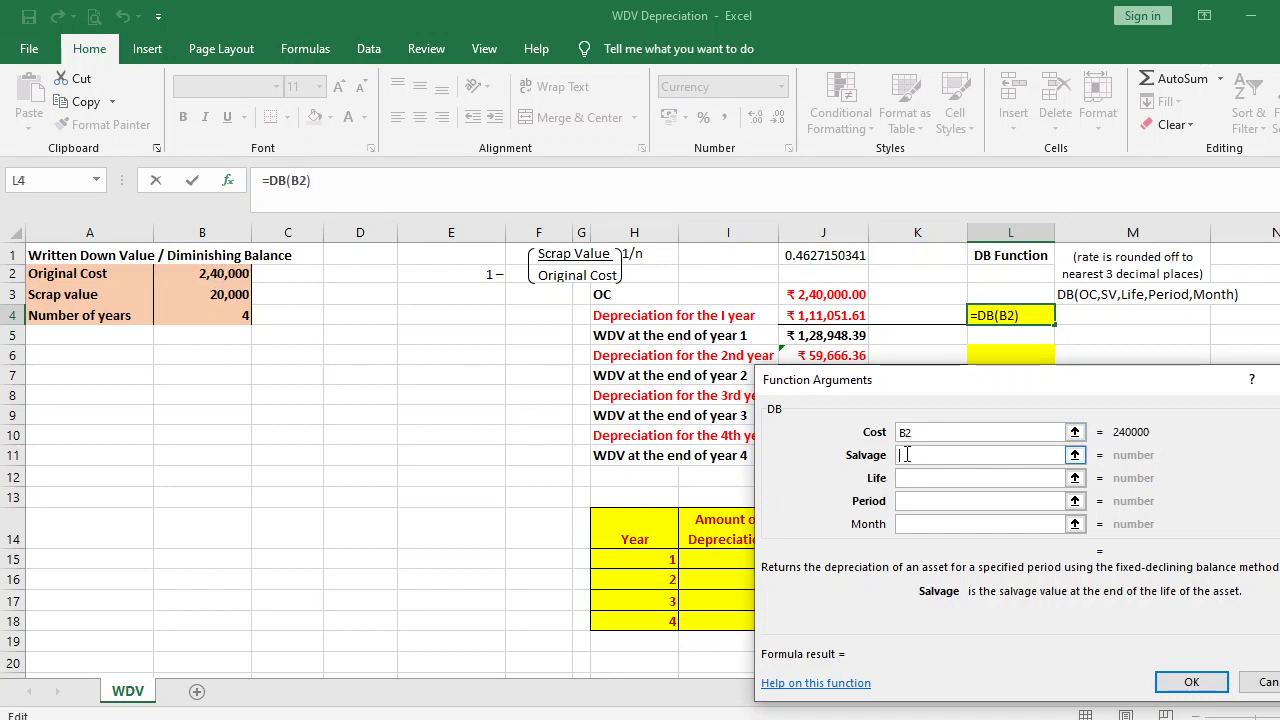
{"action": "left_click", "coordinate": [224, 297]}
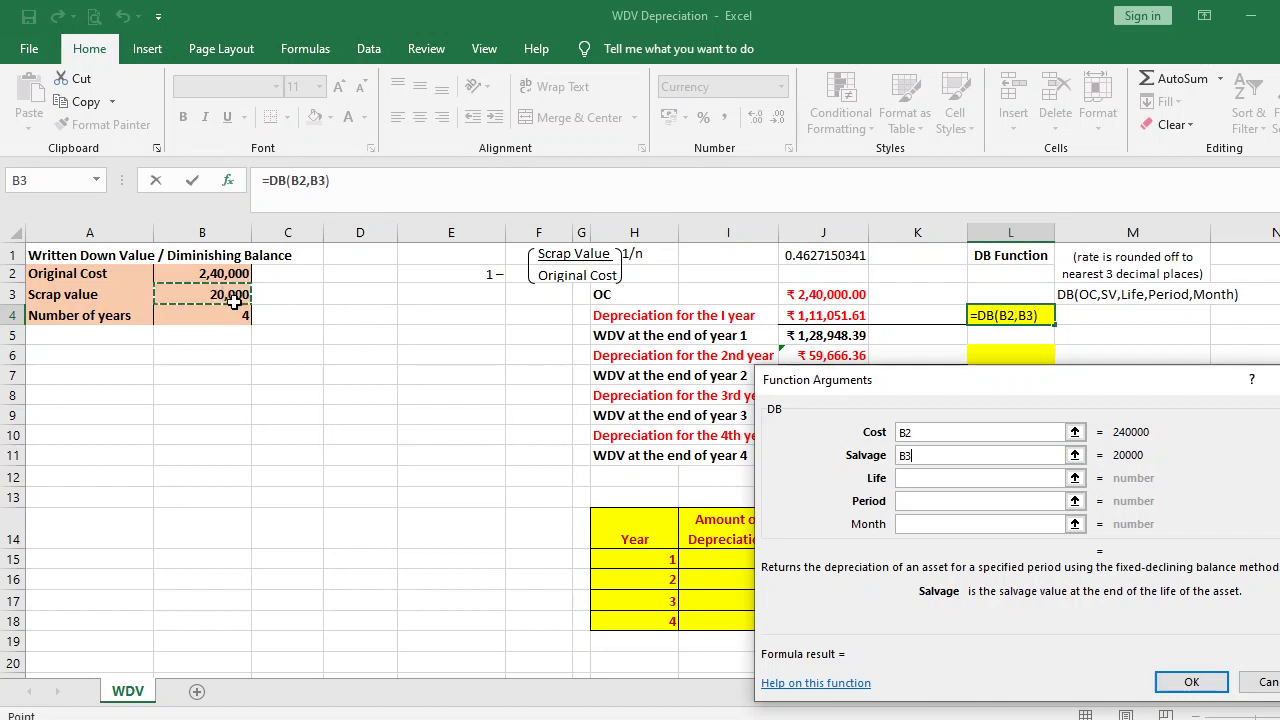
{"action": "left_click", "coordinate": [905, 477]}
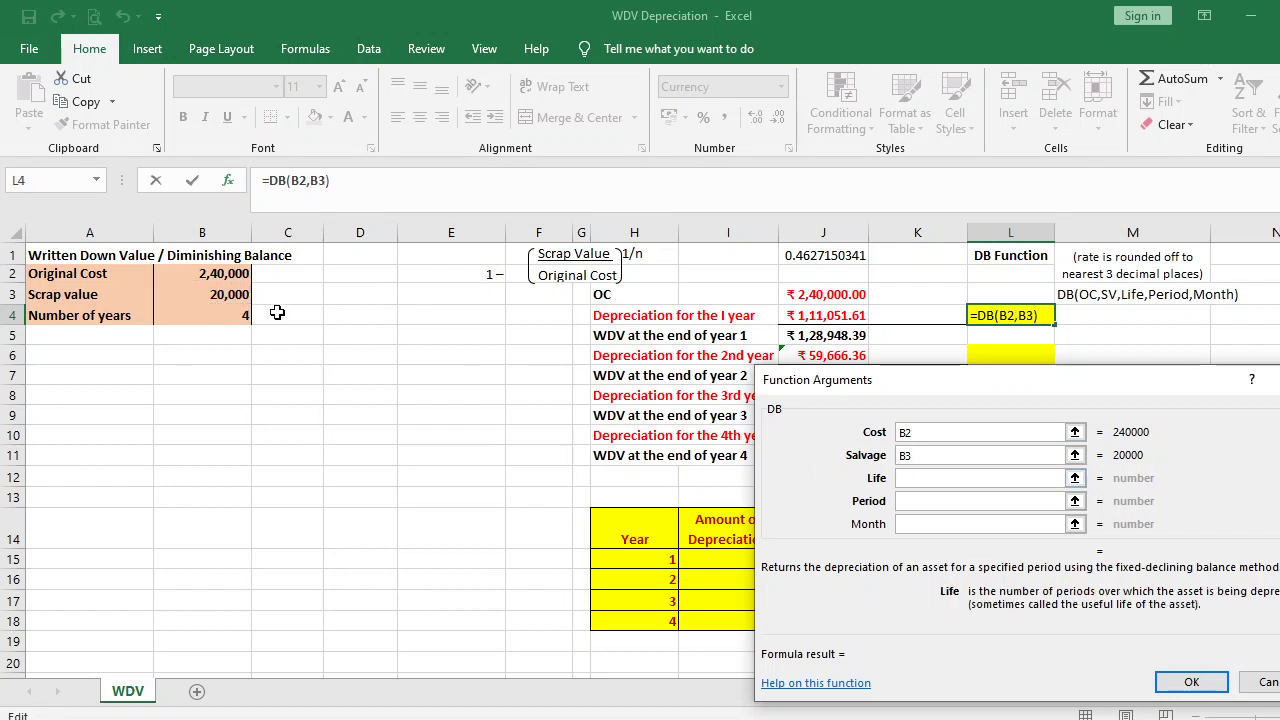
{"action": "left_click", "coordinate": [230, 314]}
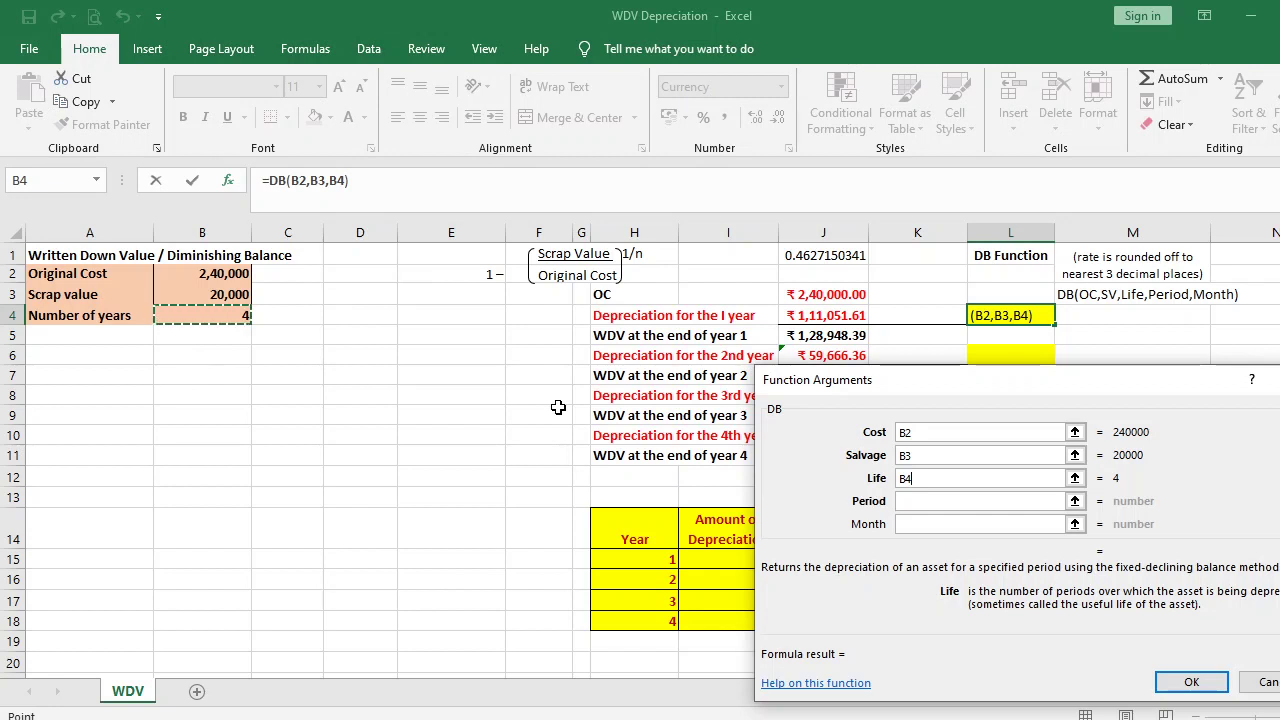
{"action": "left_click", "coordinate": [903, 503]}
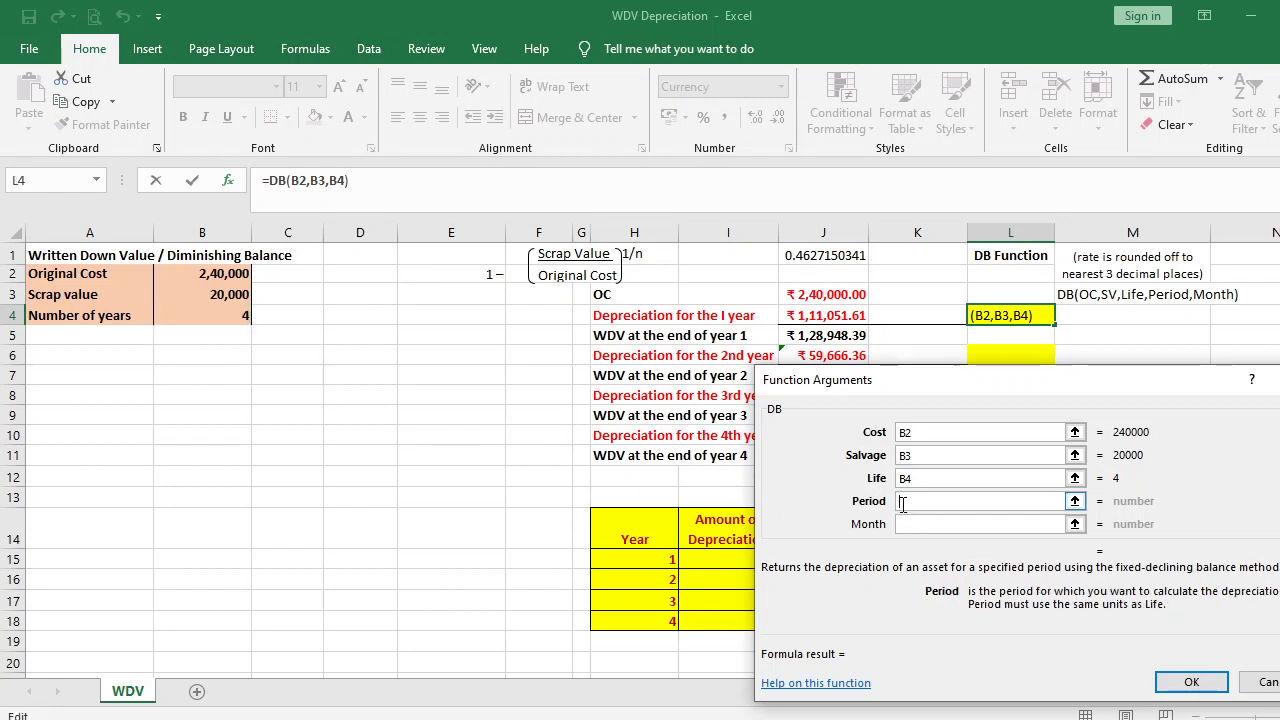
{"action": "type", "text": "1"}
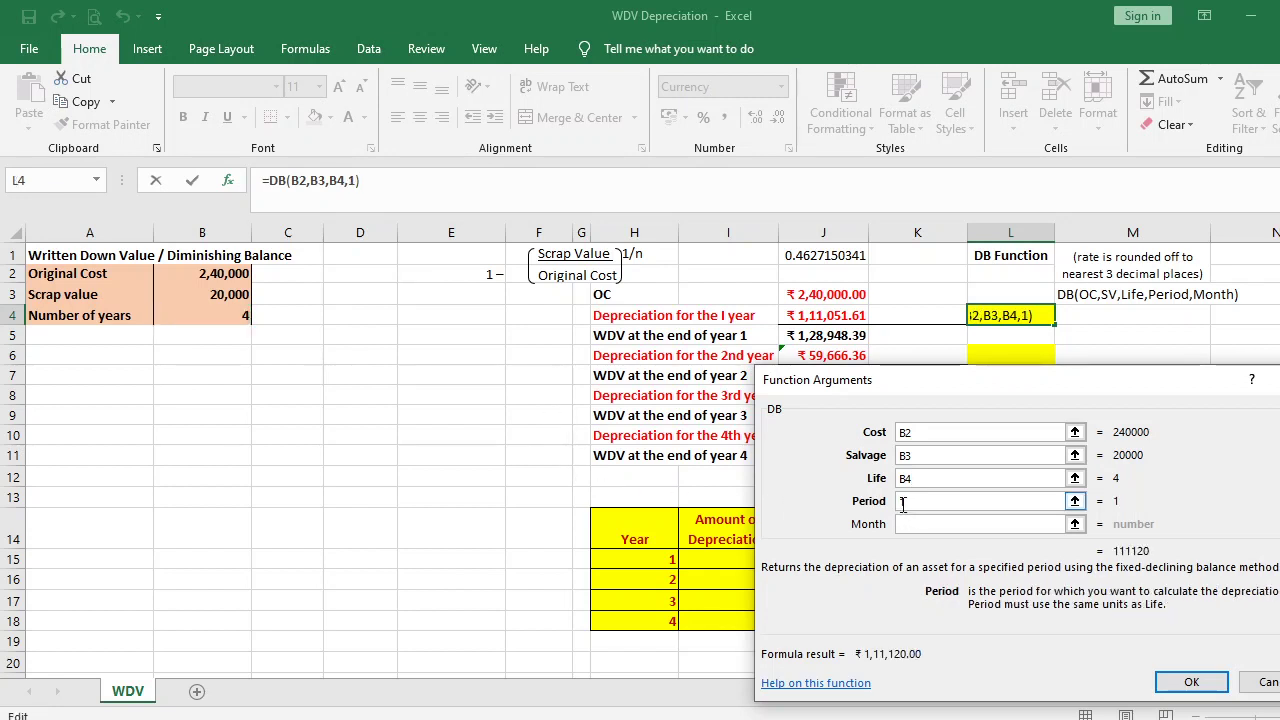
{"action": "left_click", "coordinate": [913, 525]}
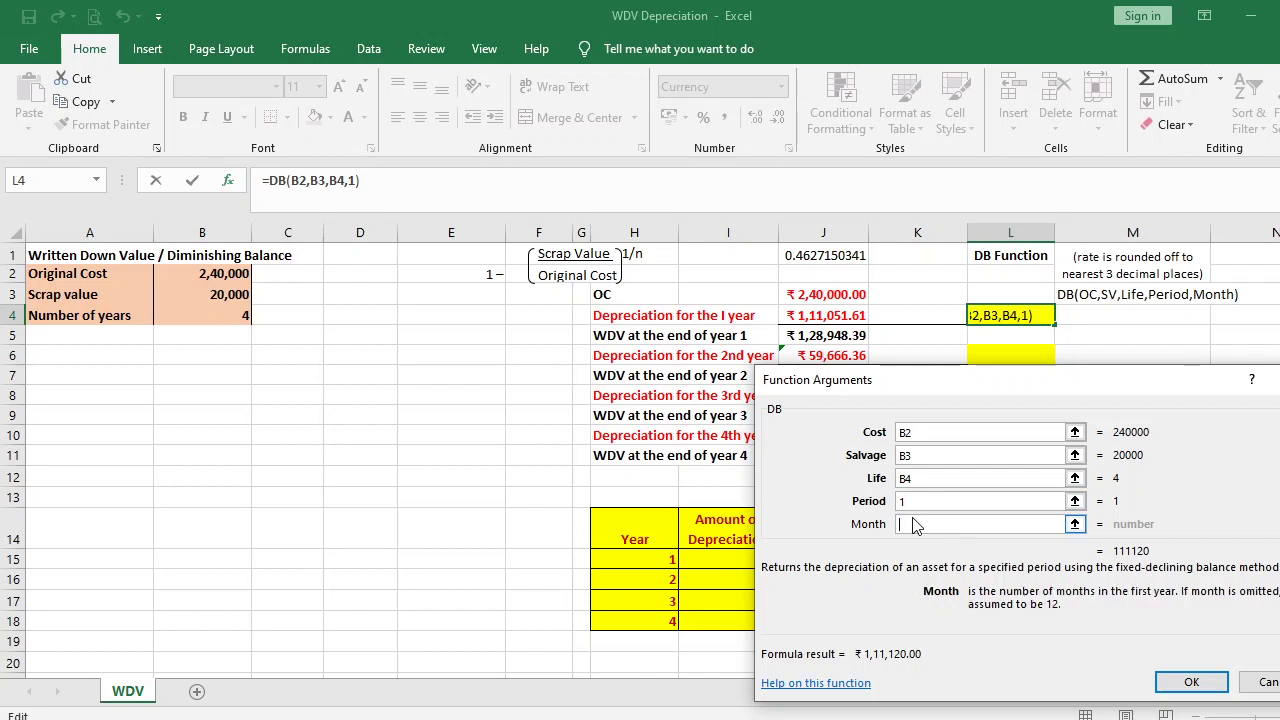
{"action": "left_click", "coordinate": [1189, 682]}
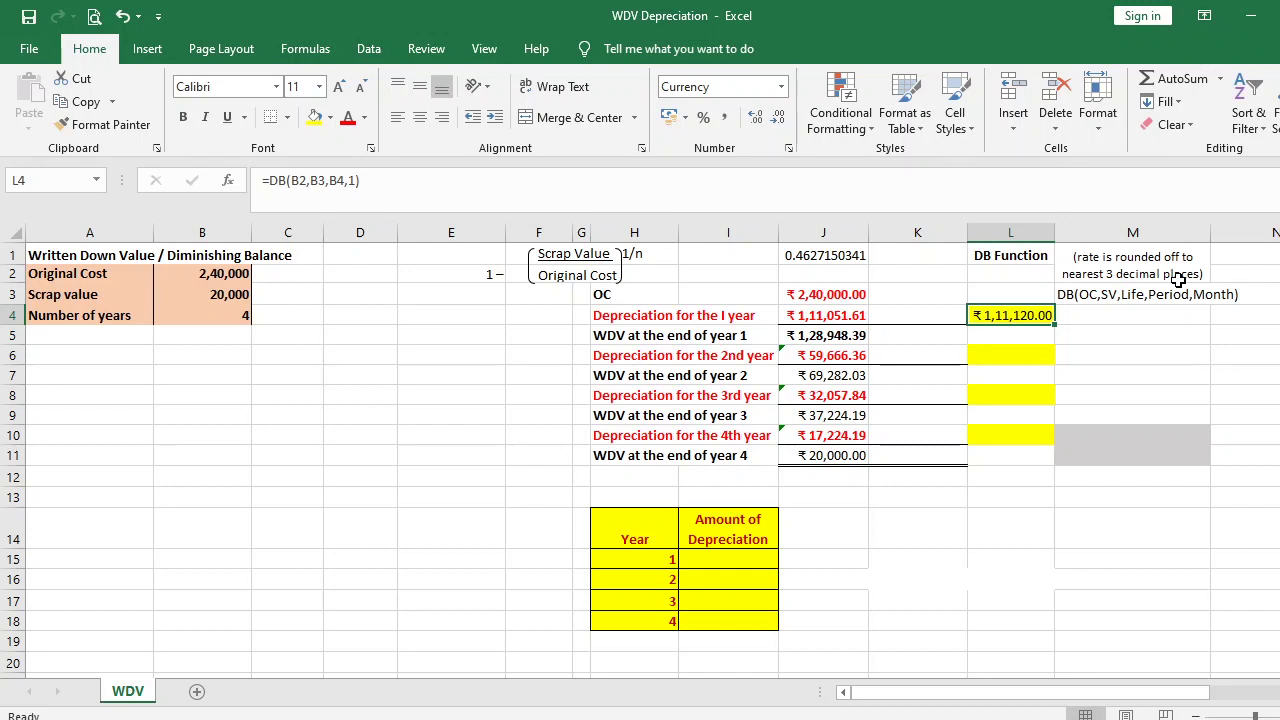
Insert the DB function from the Financial category into cell L6 for the second year's depreciation
{"action": "left_click", "coordinate": [998, 356]}
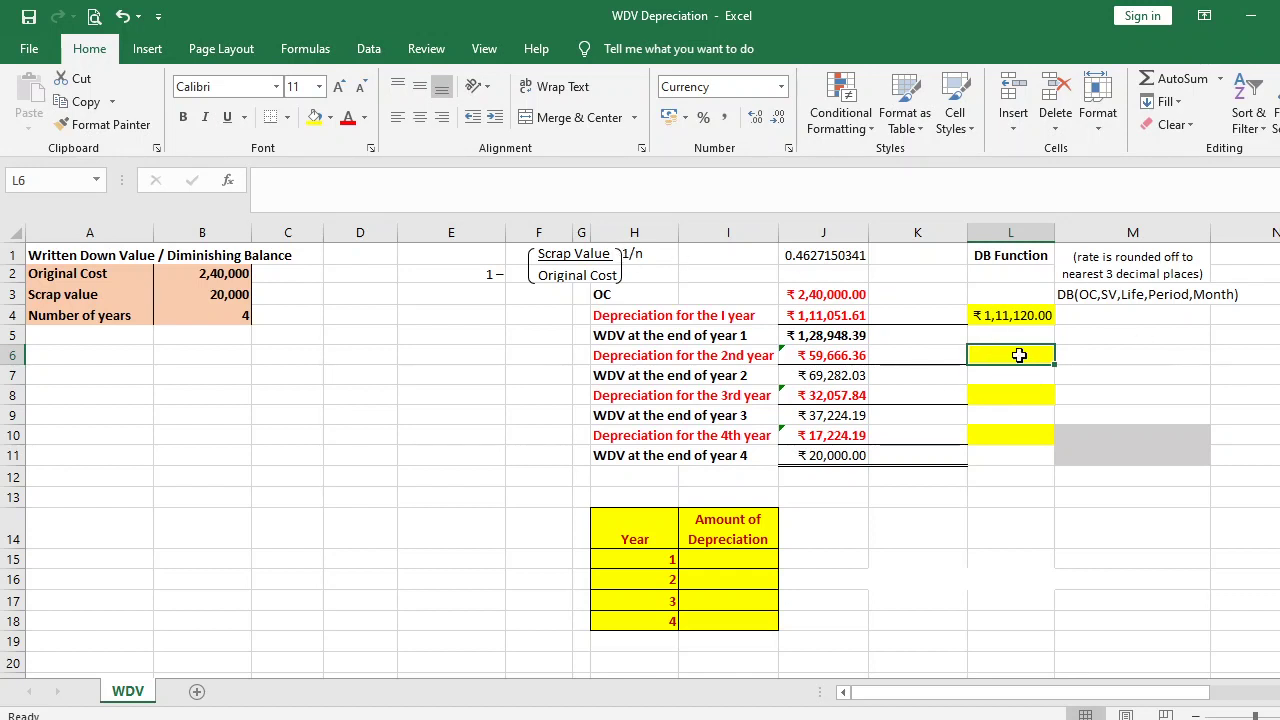
{"action": "left_click", "coordinate": [226, 183]}
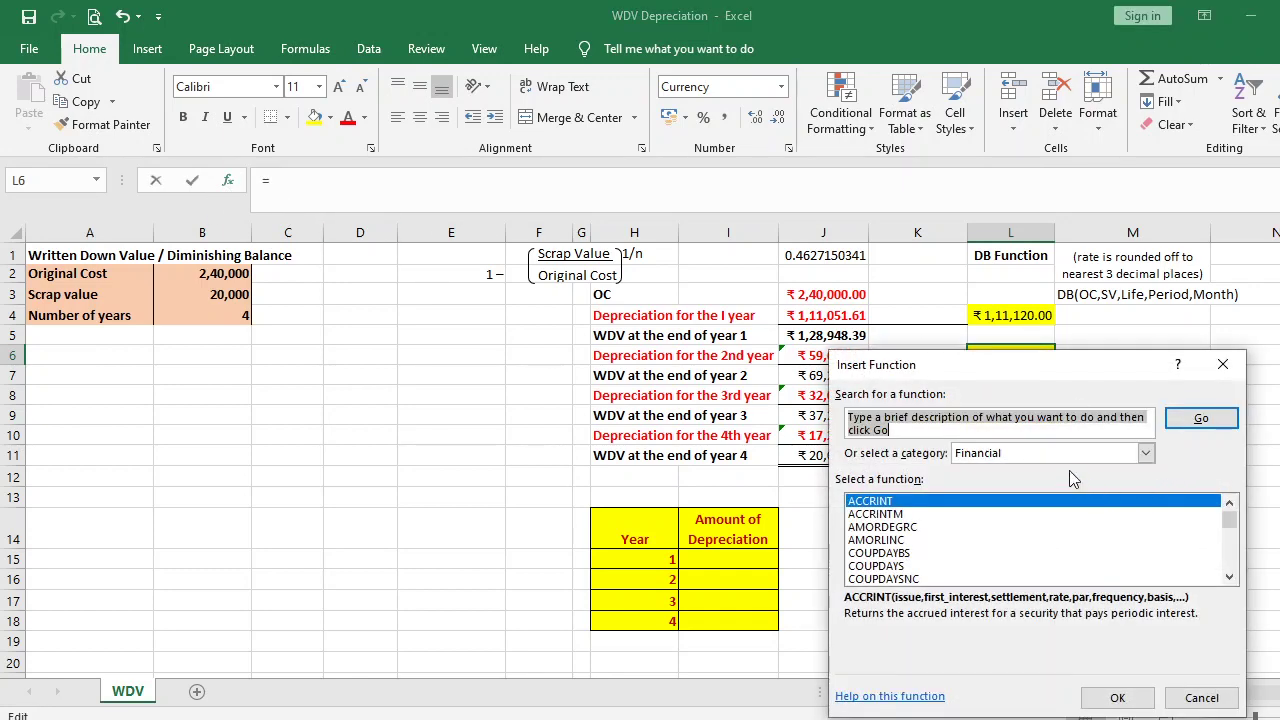
{"action": "left_click", "coordinate": [900, 566]}
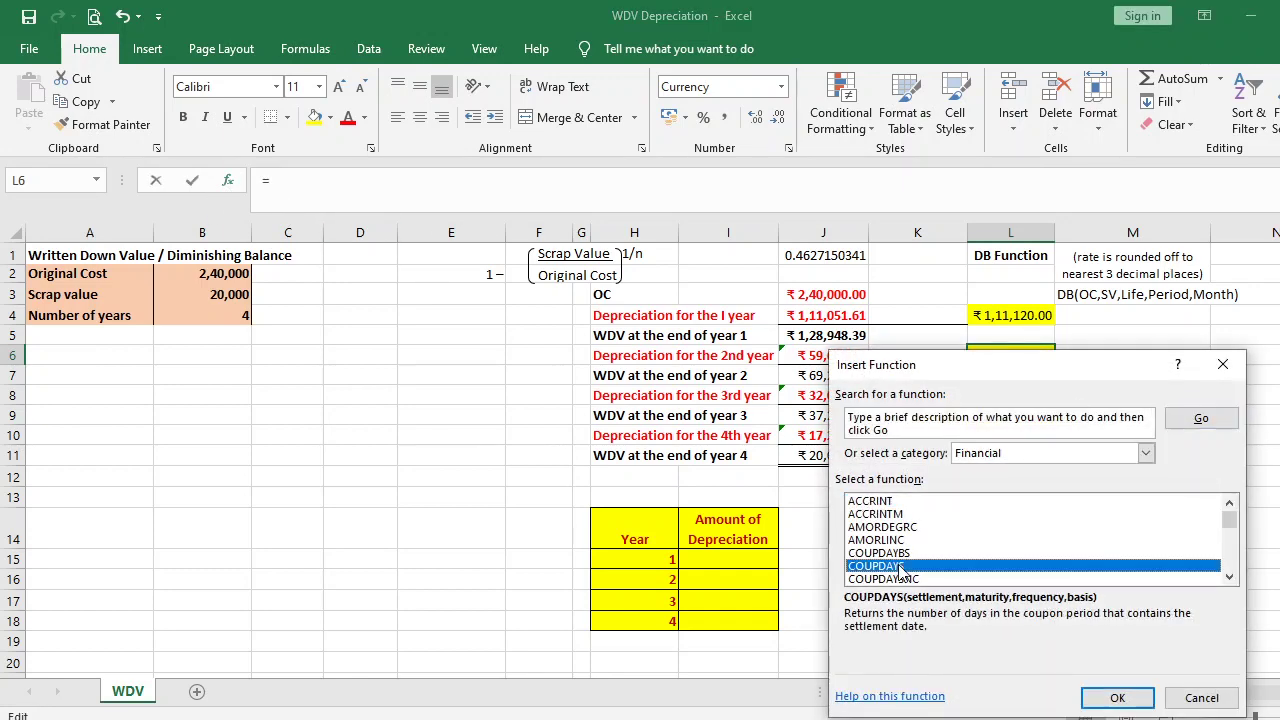
{"action": "key", "text": "d"}
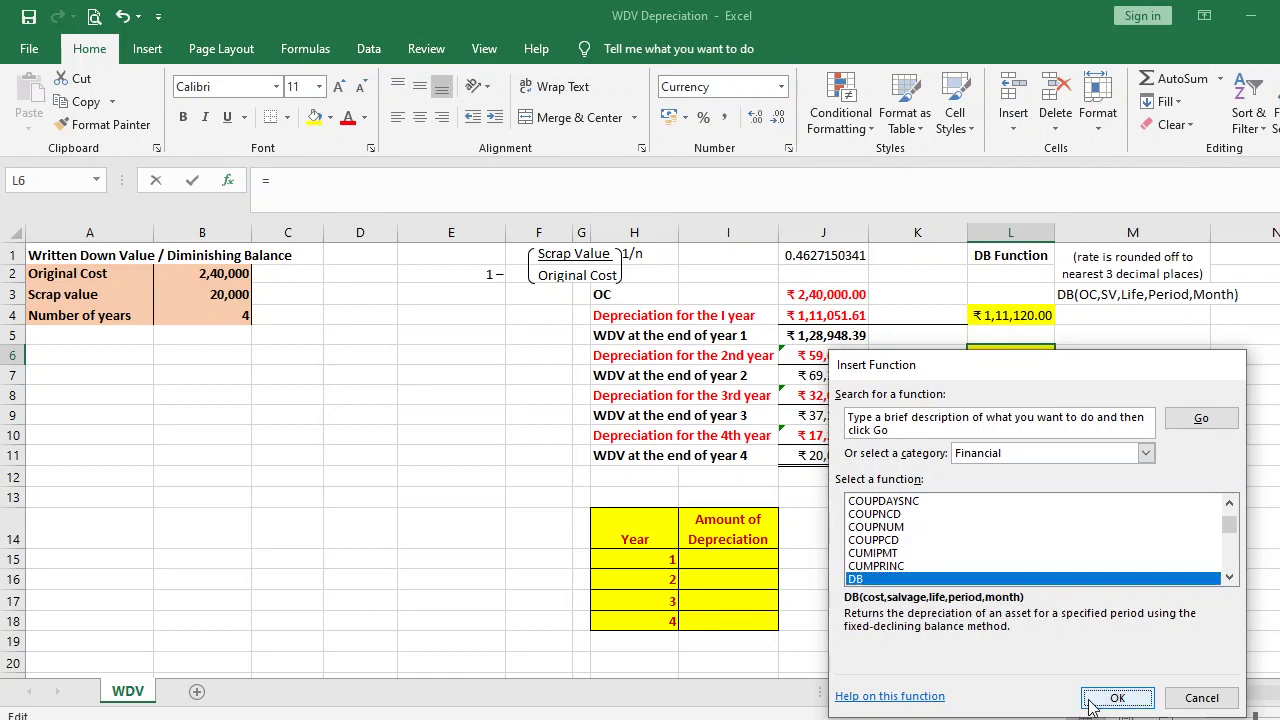
{"action": "left_click", "coordinate": [1116, 698]}
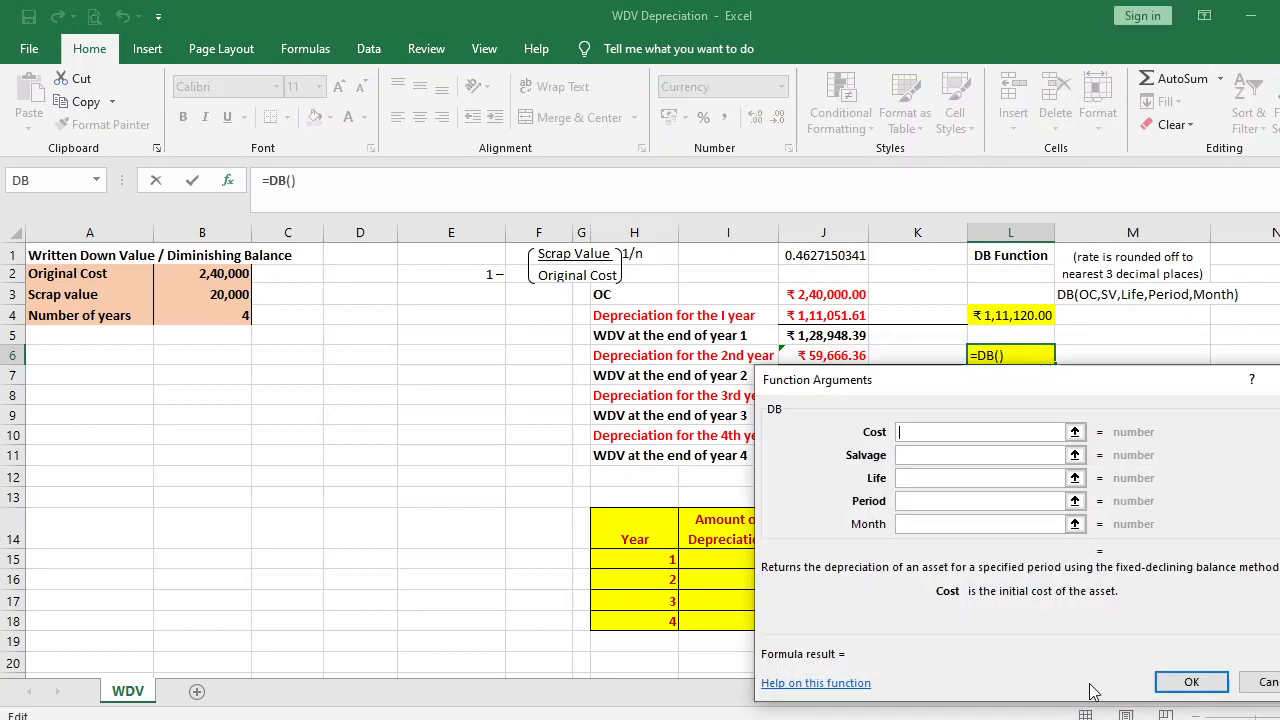
Fill the DB arguments for L6 with cost B2, salvage B3, life B4 and period 2, and accept the formula
{"action": "left_click", "coordinate": [246, 274]}
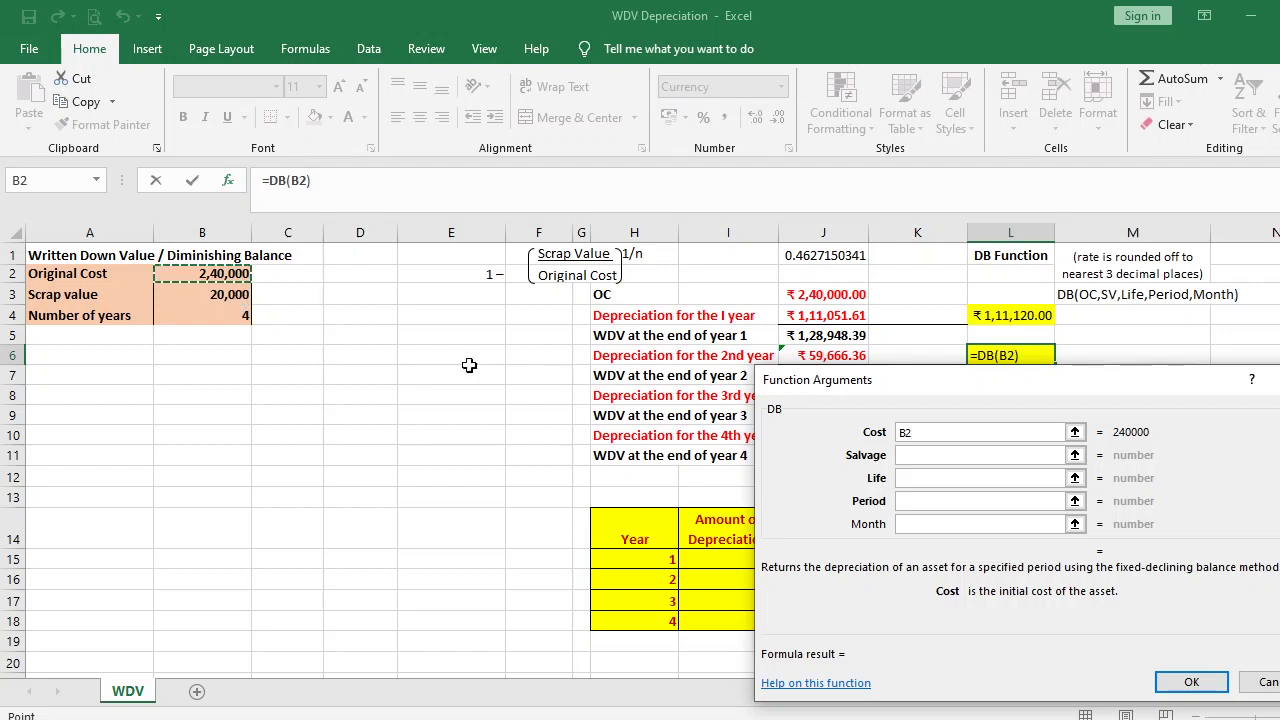
{"action": "left_click", "coordinate": [905, 455]}
{"action": "left_click", "coordinate": [228, 294]}
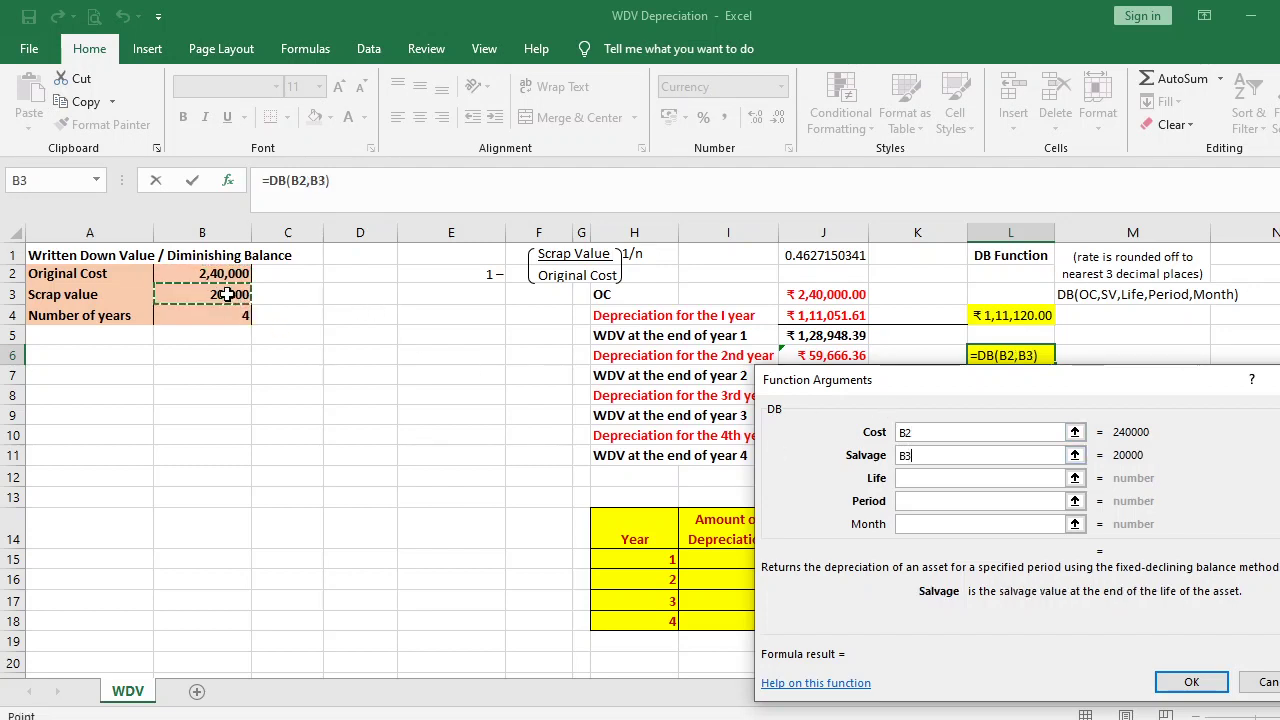
{"action": "left_click", "coordinate": [932, 478]}
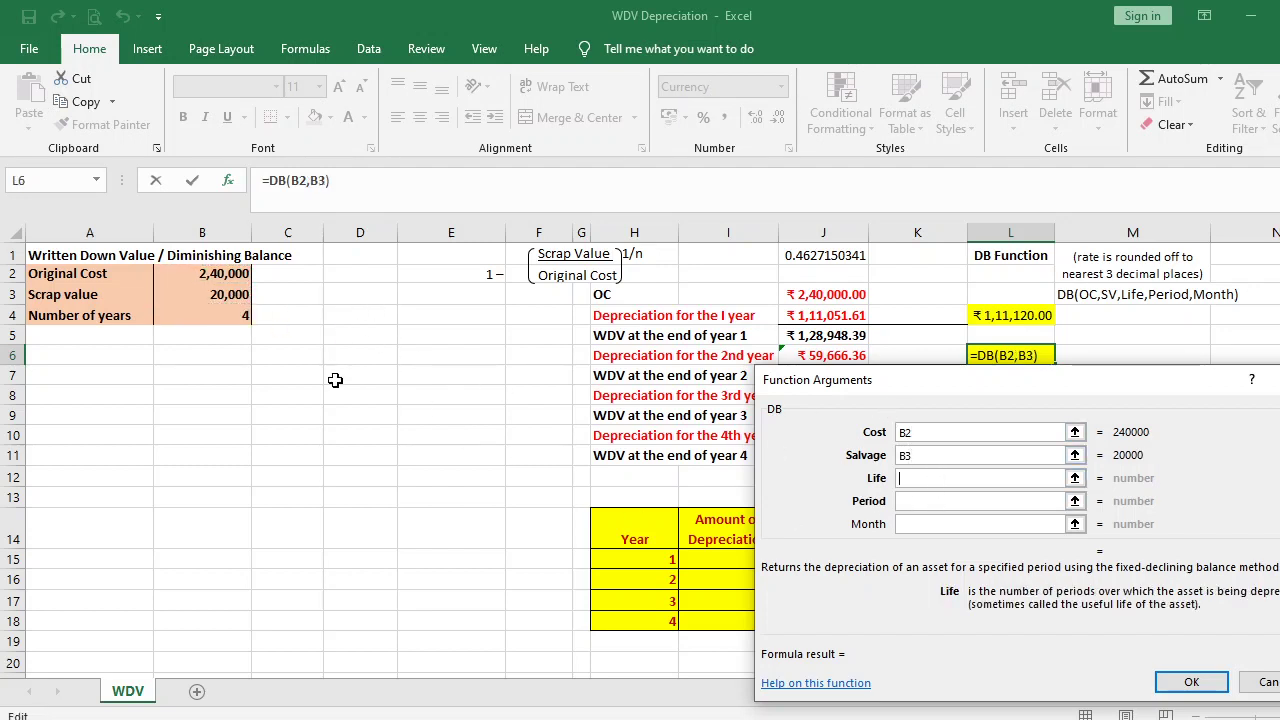
{"action": "left_click", "coordinate": [232, 316]}
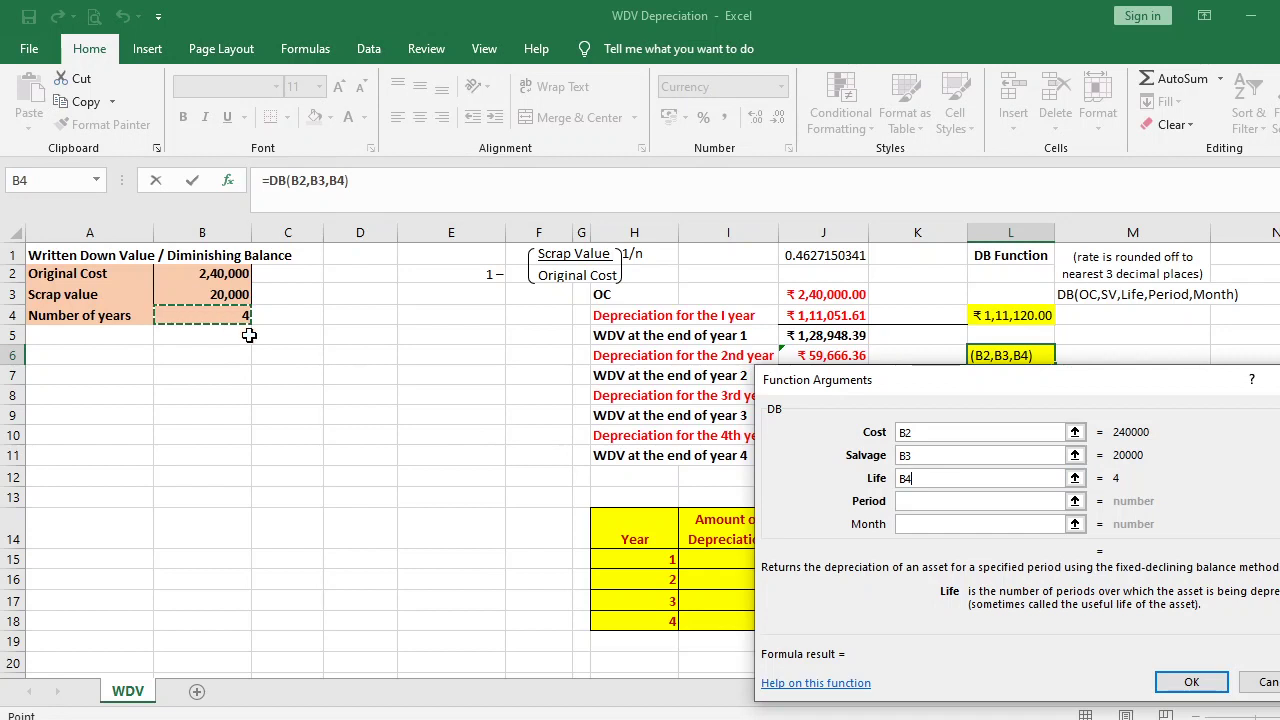
{"action": "left_click", "coordinate": [920, 503]}
{"action": "type", "text": "2"}
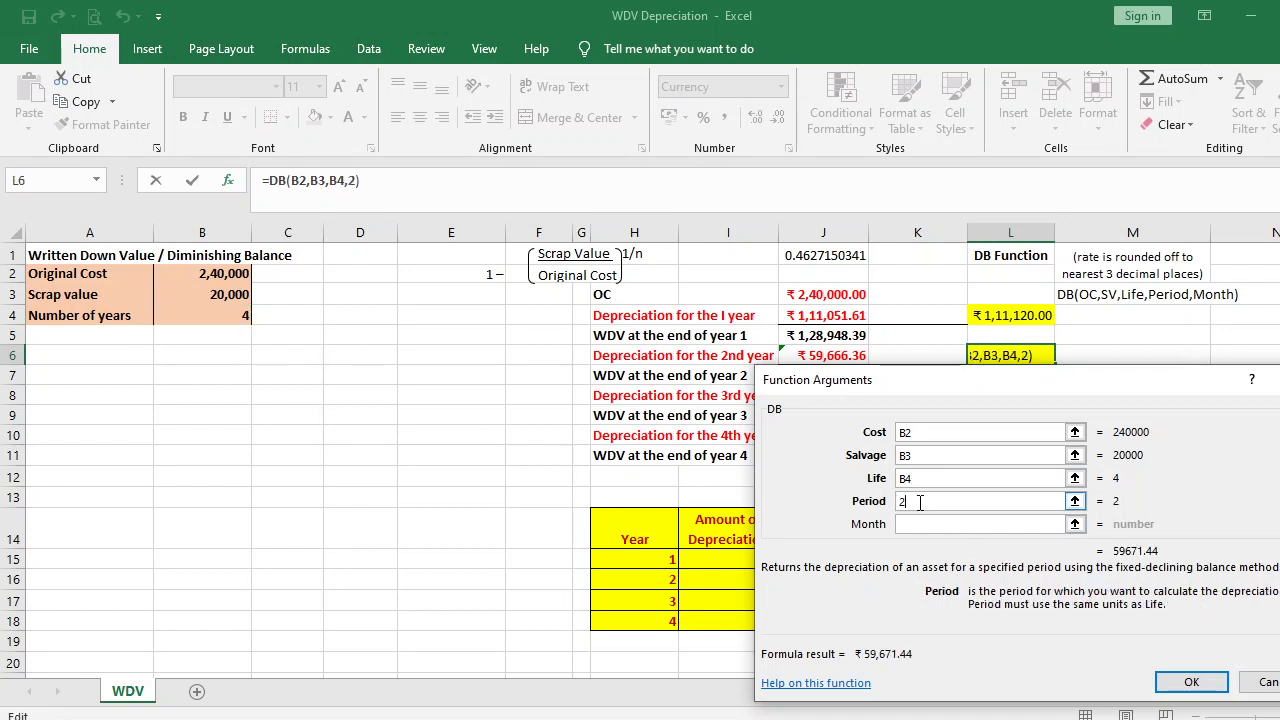
{"action": "left_click", "coordinate": [1187, 683]}
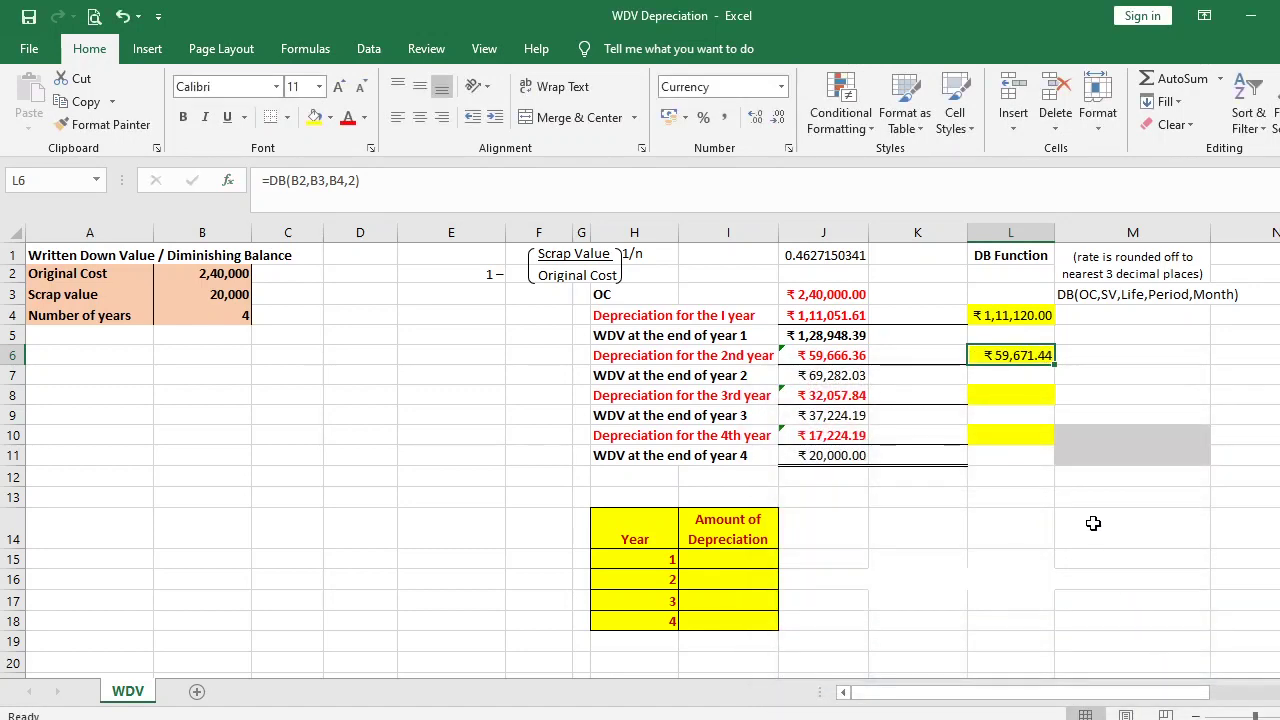
Calculate the third year's depreciation in cell L8 with the formula =DB(B2,B3,B4,3)
{"action": "left_click", "coordinate": [999, 395]}
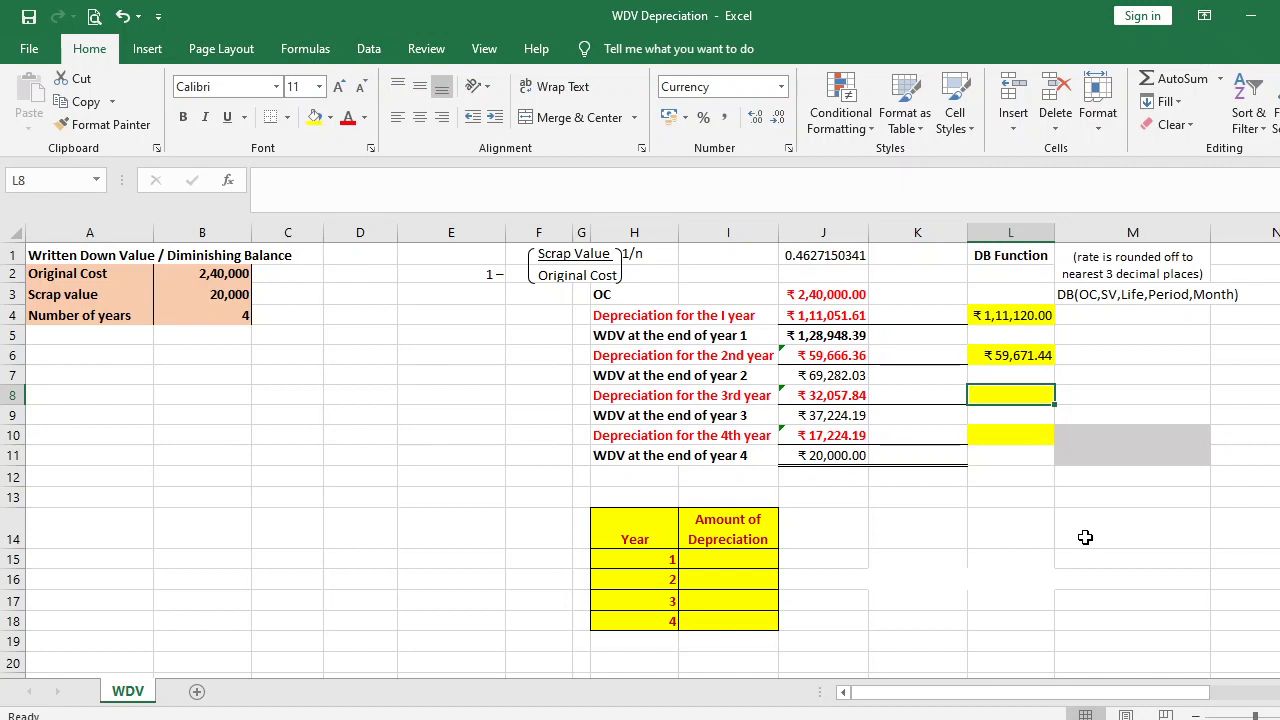
{"action": "type", "text": "=d"}
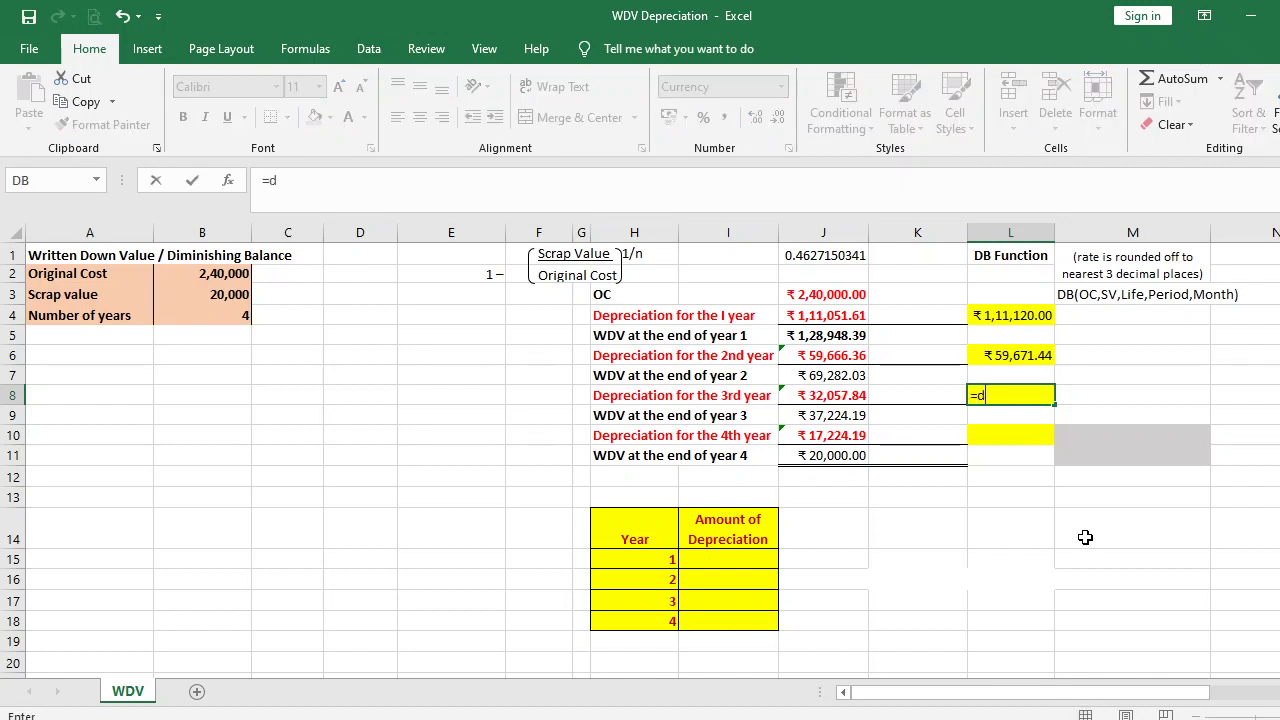
{"action": "type", "text": "b"}
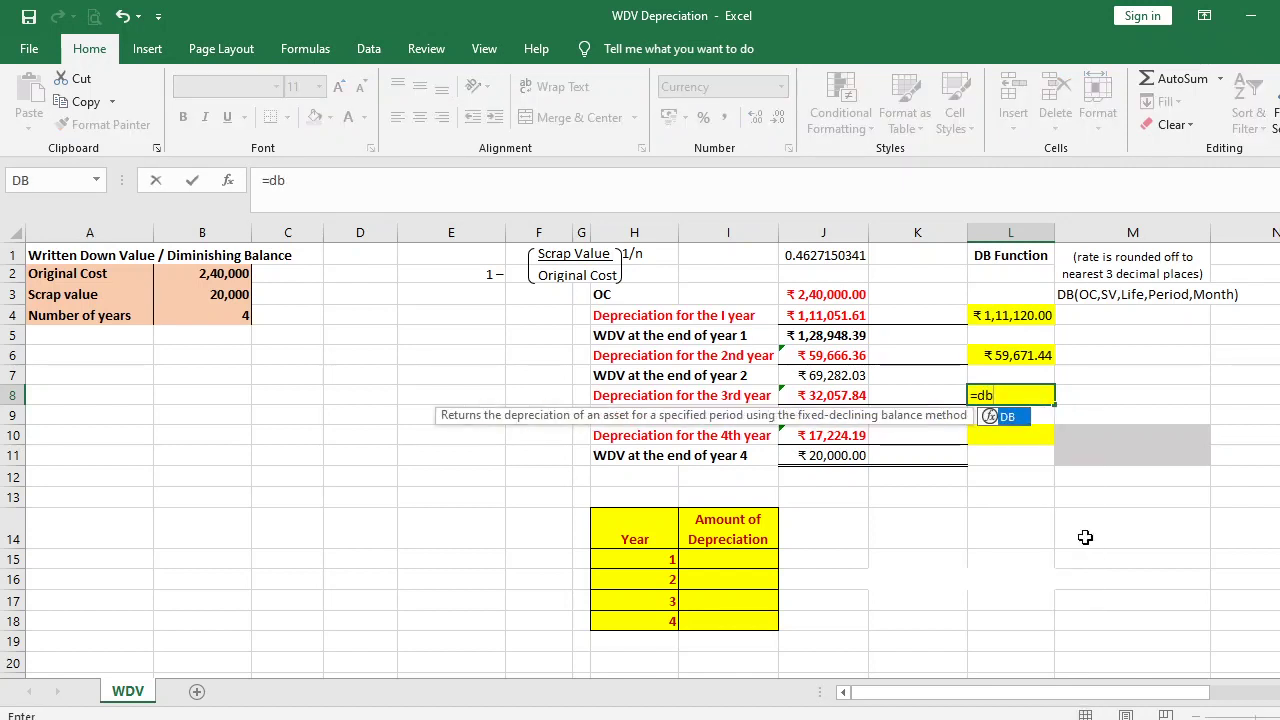
{"action": "type", "text": "("}
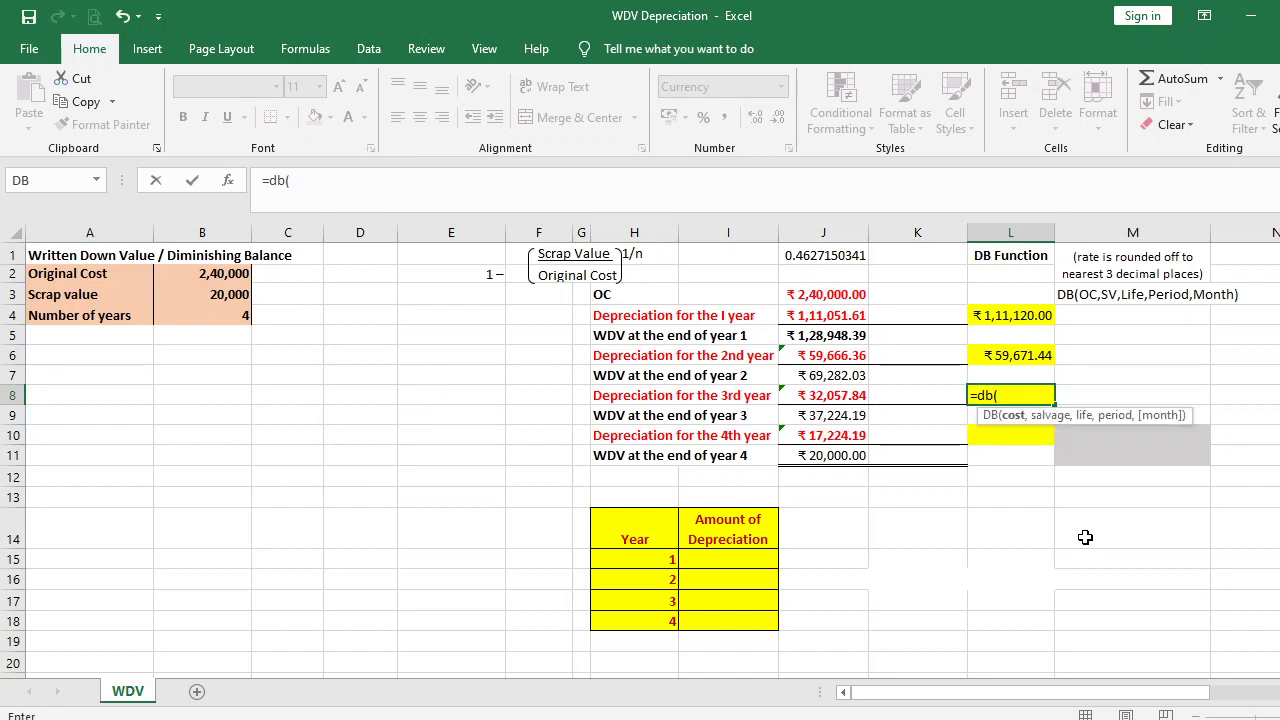
{"action": "type", "text": "b2"}
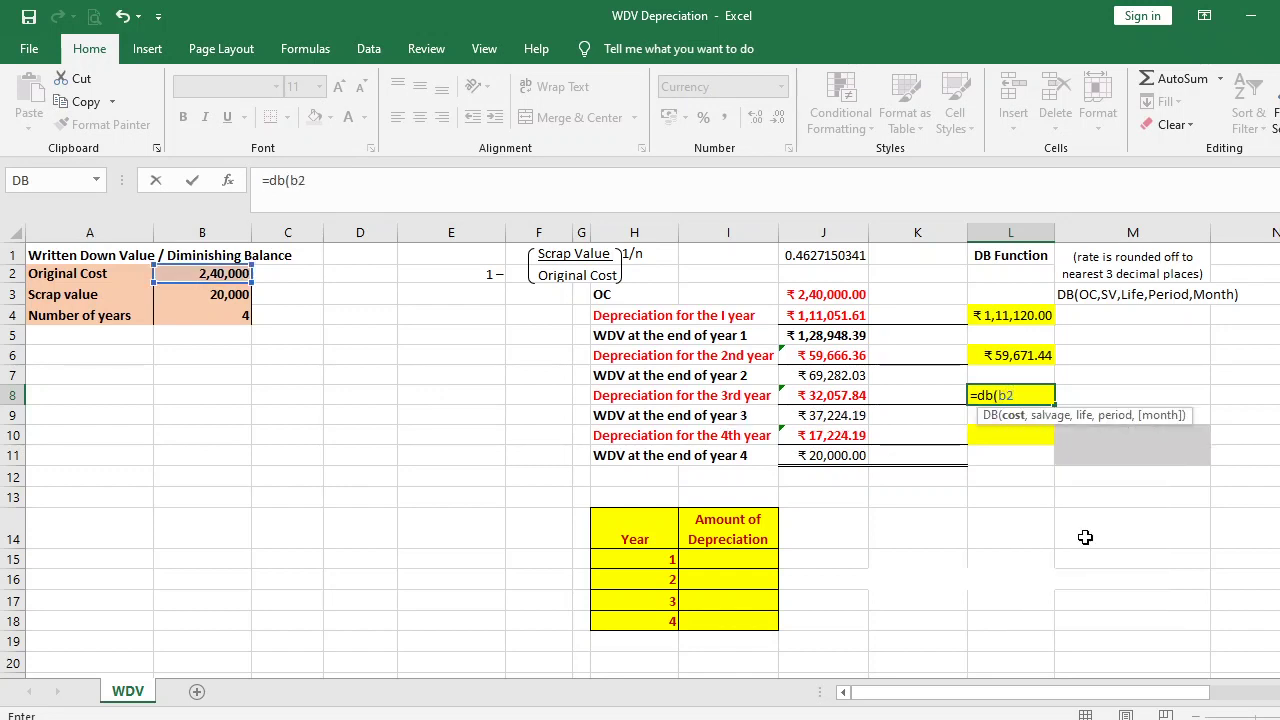
{"action": "type", "text": ",b3"}
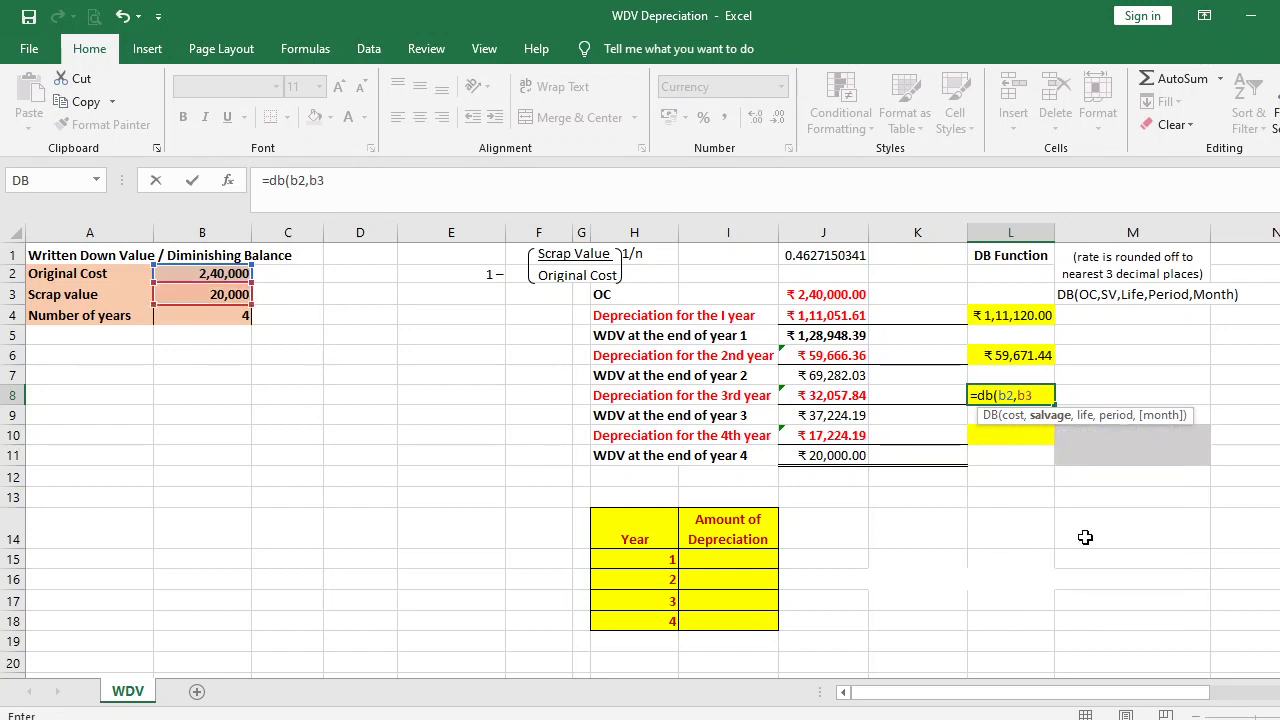
{"action": "type", "text": ",b4"}
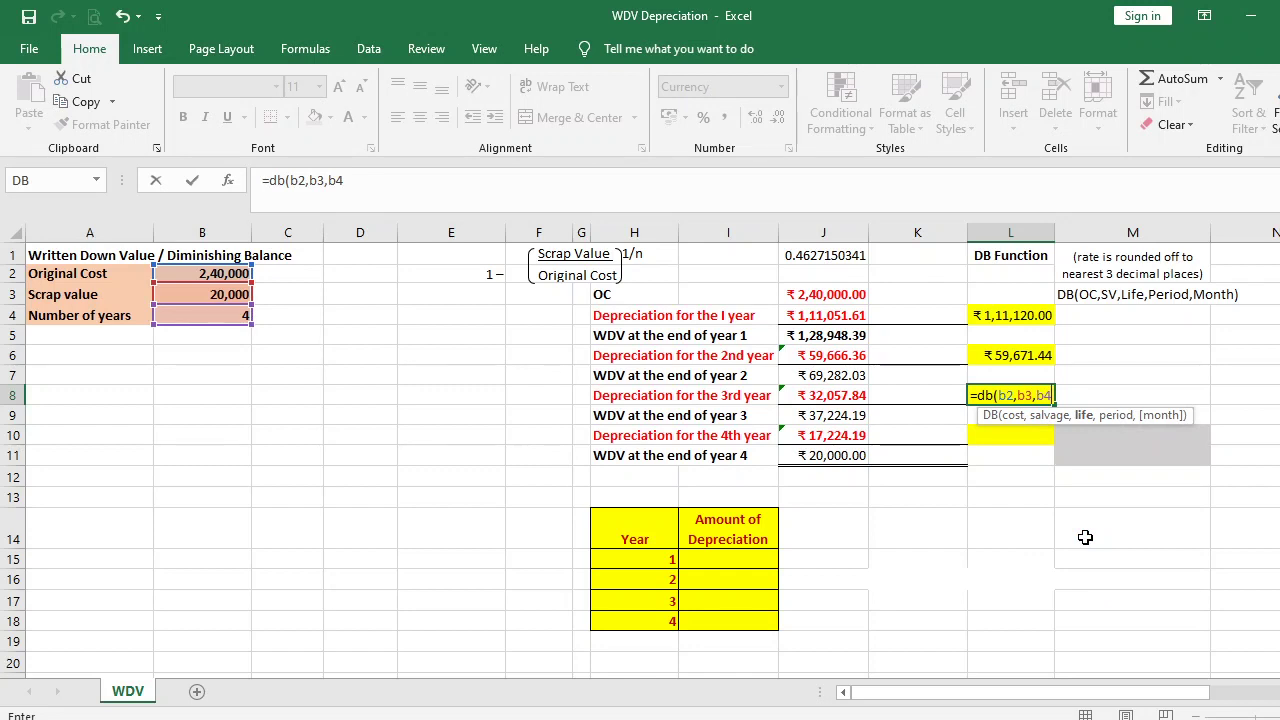
{"action": "type", "text": ","}
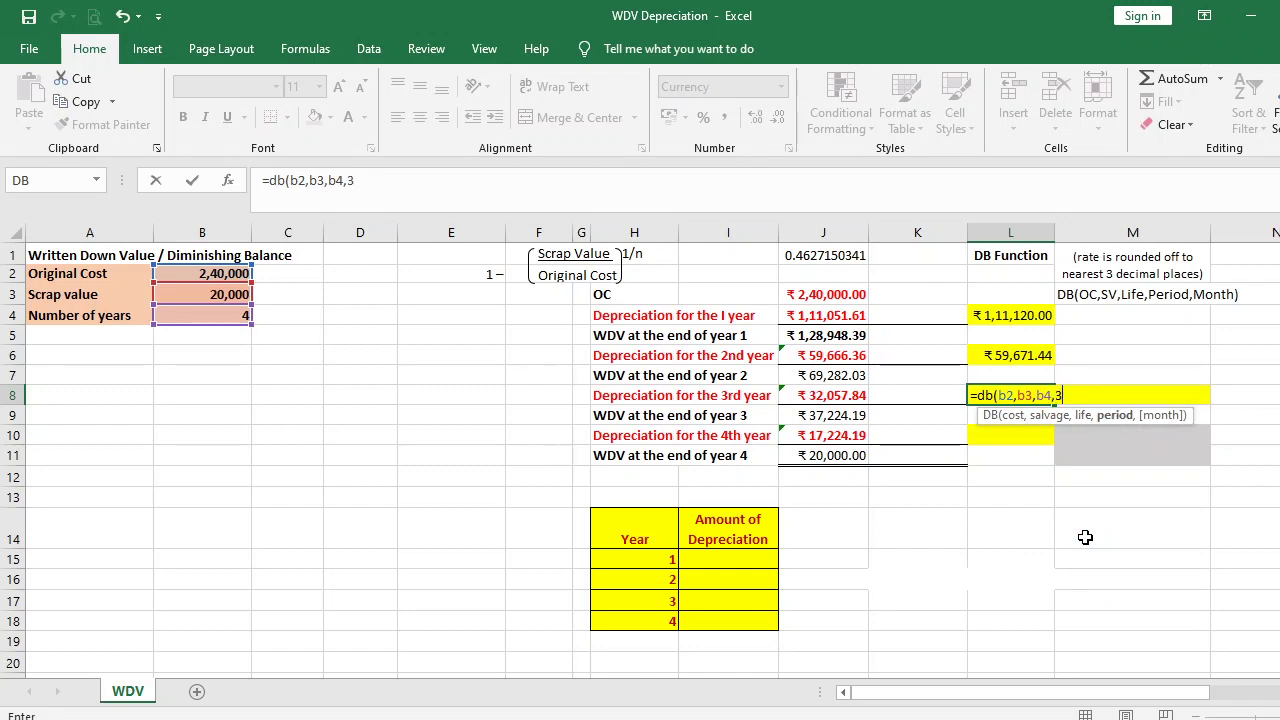
{"action": "type", "text": "3)"}
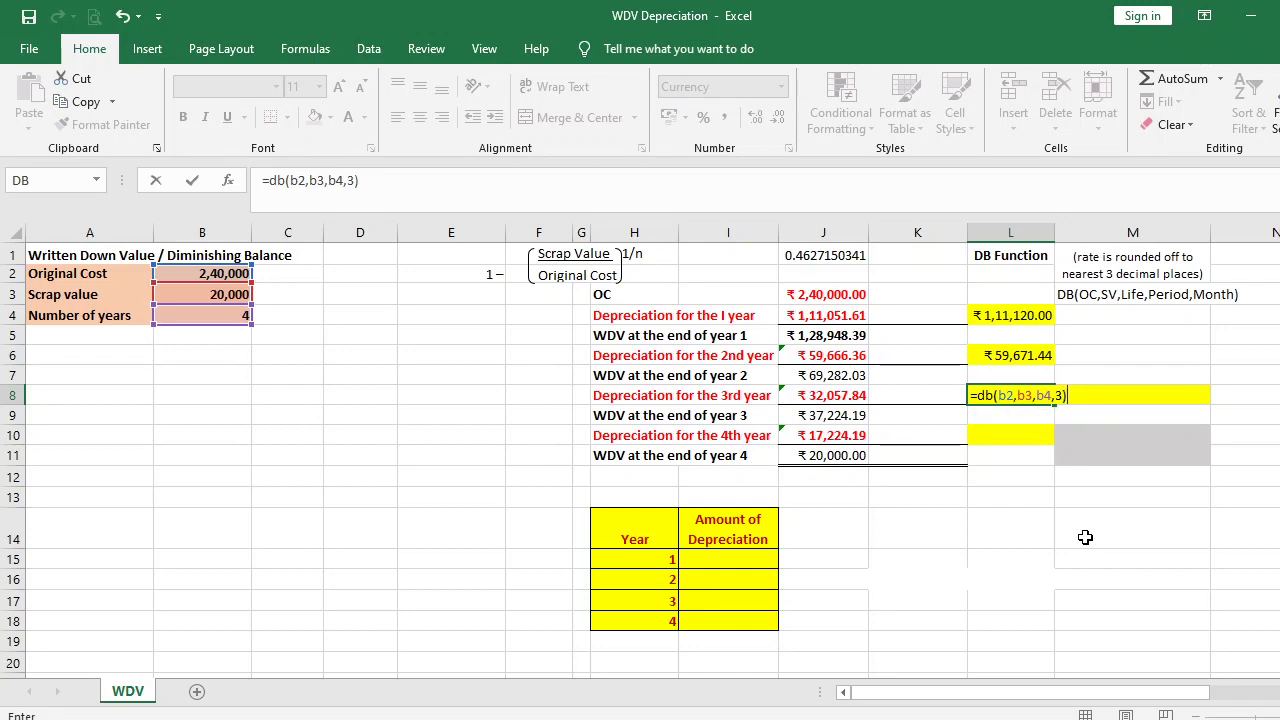
{"action": "key", "text": "Return"}
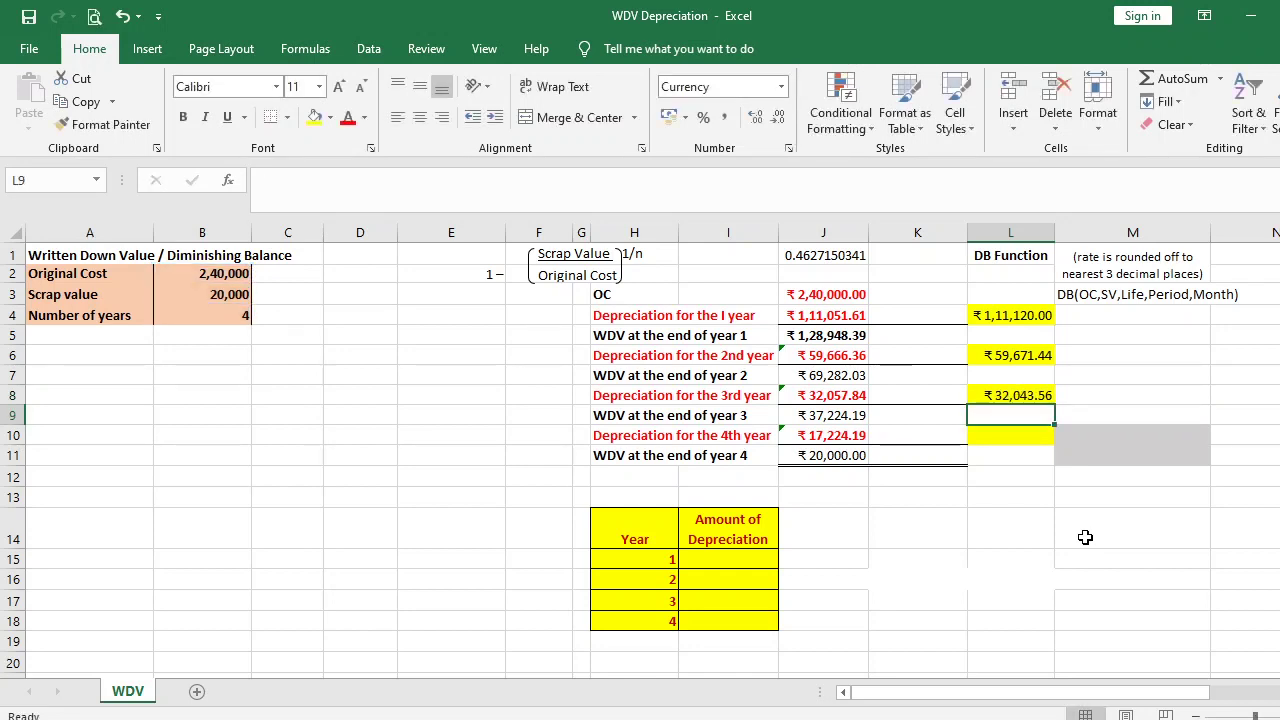
Calculate the fourth year's depreciation in cell L10 with the formula =DB(B2,B3,B4,4)
{"action": "left_click", "coordinate": [1027, 440]}
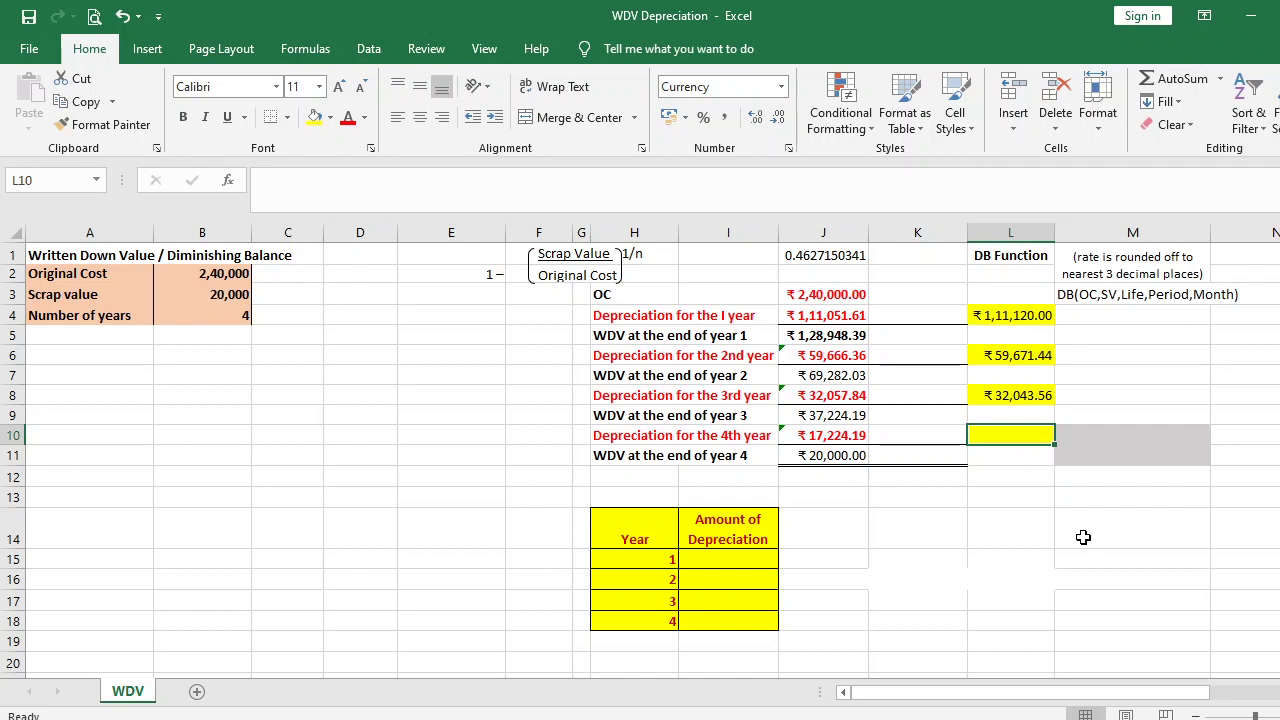
{"action": "type", "text": "=db"}
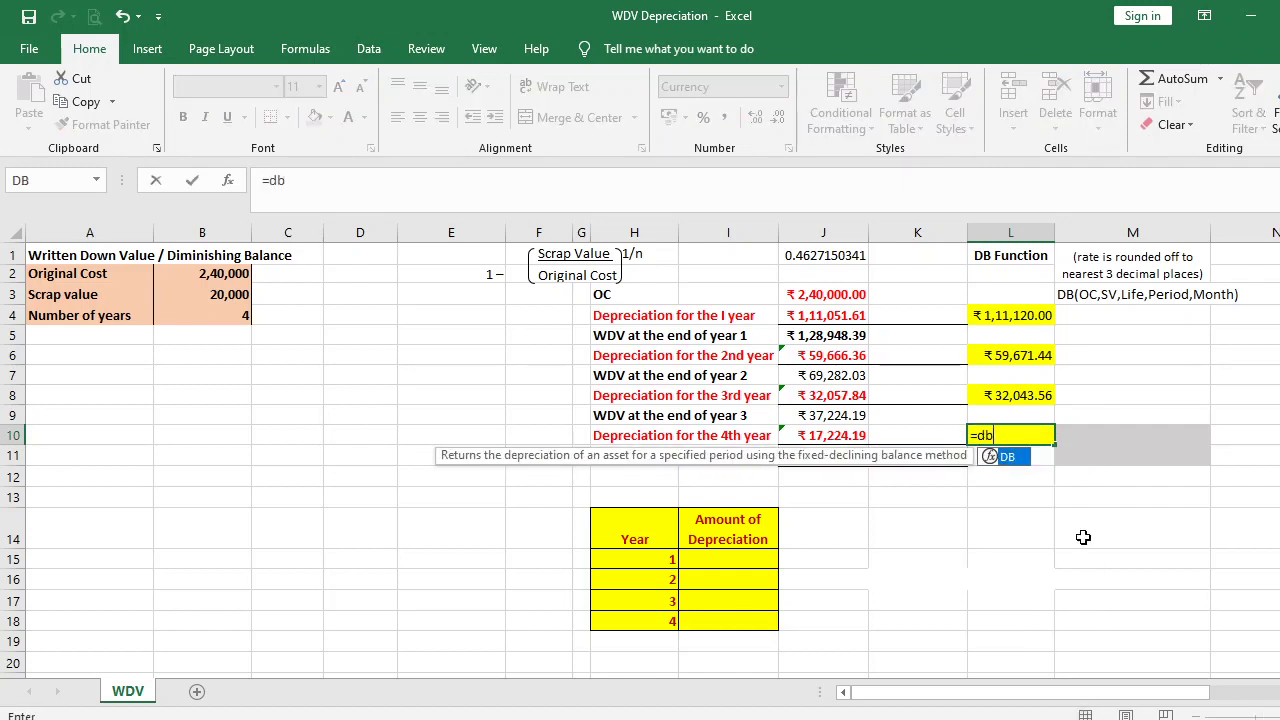
{"action": "type", "text": "("}
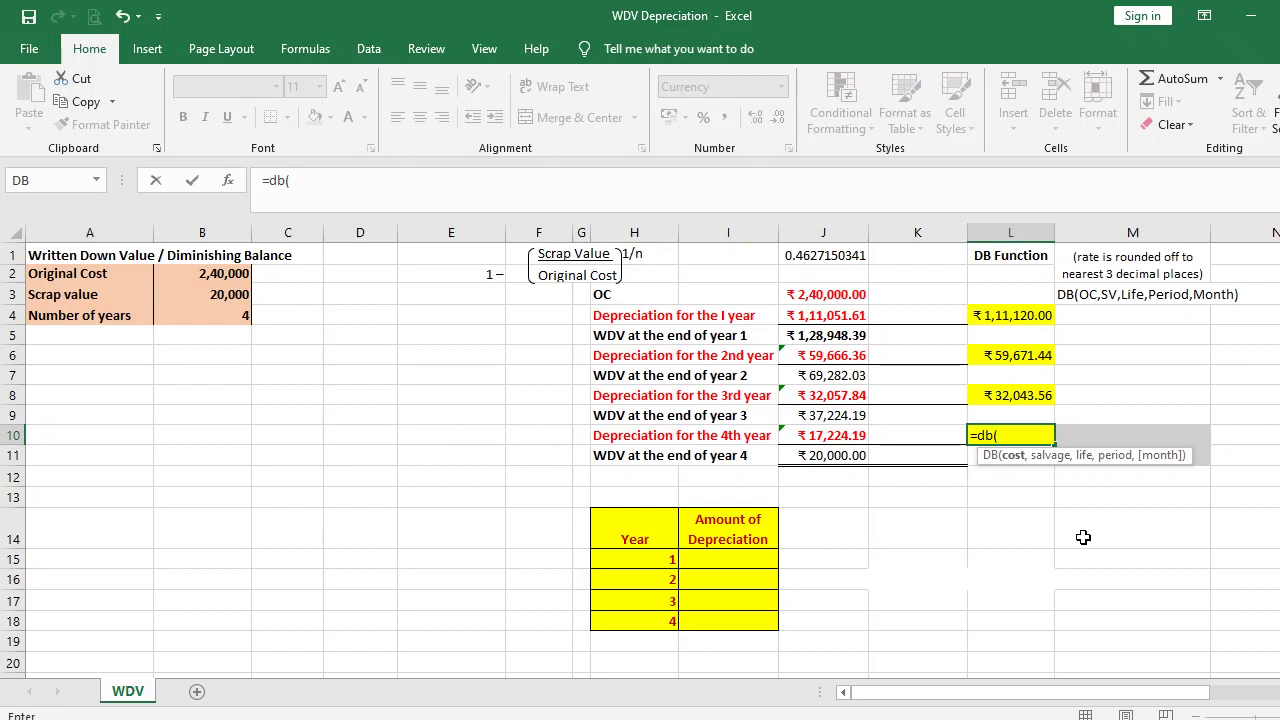
{"action": "type", "text": "b"}
{"action": "type", "text": "2"}
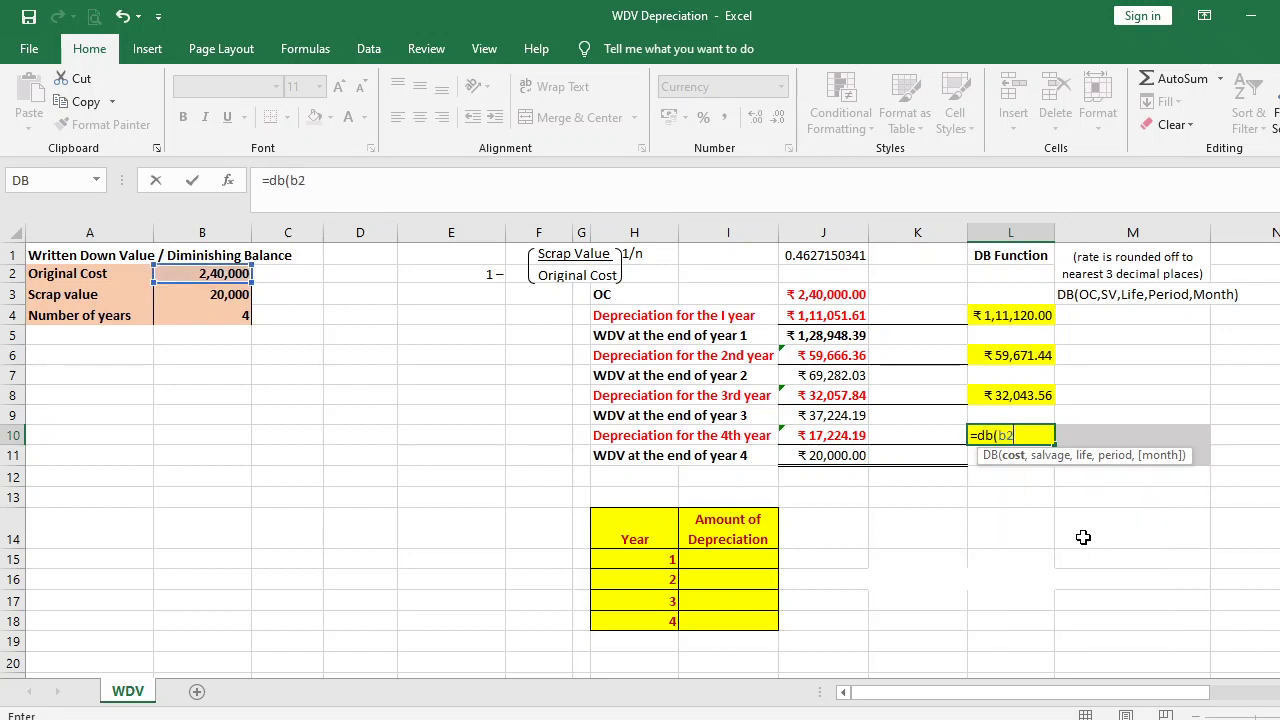
{"action": "type", "text": ",b3,"}
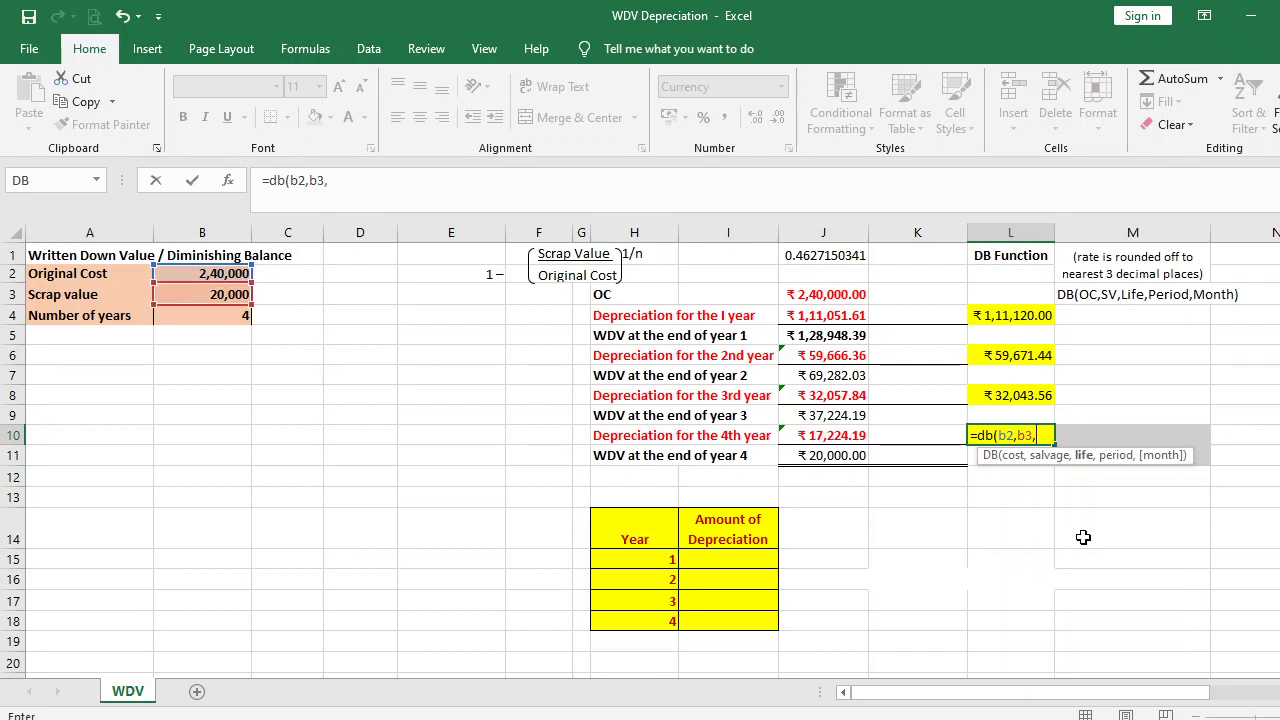
{"action": "type", "text": "b"}
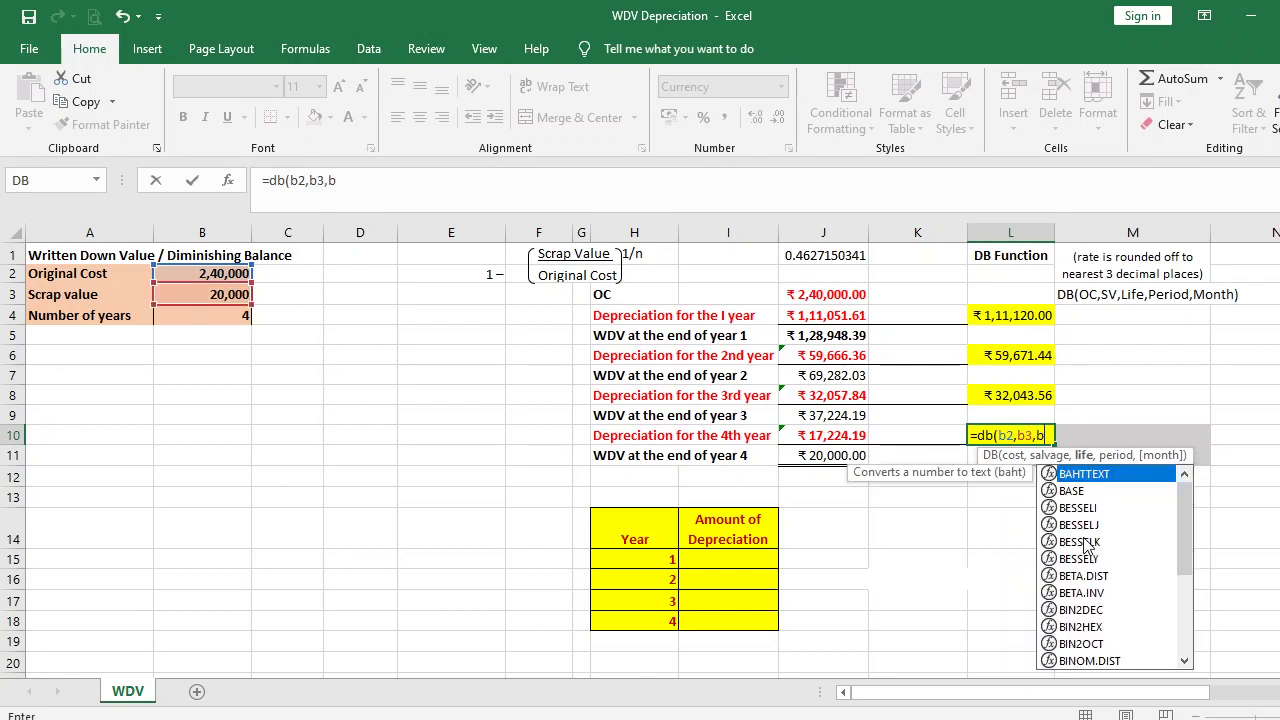
{"action": "type", "text": "4,"}
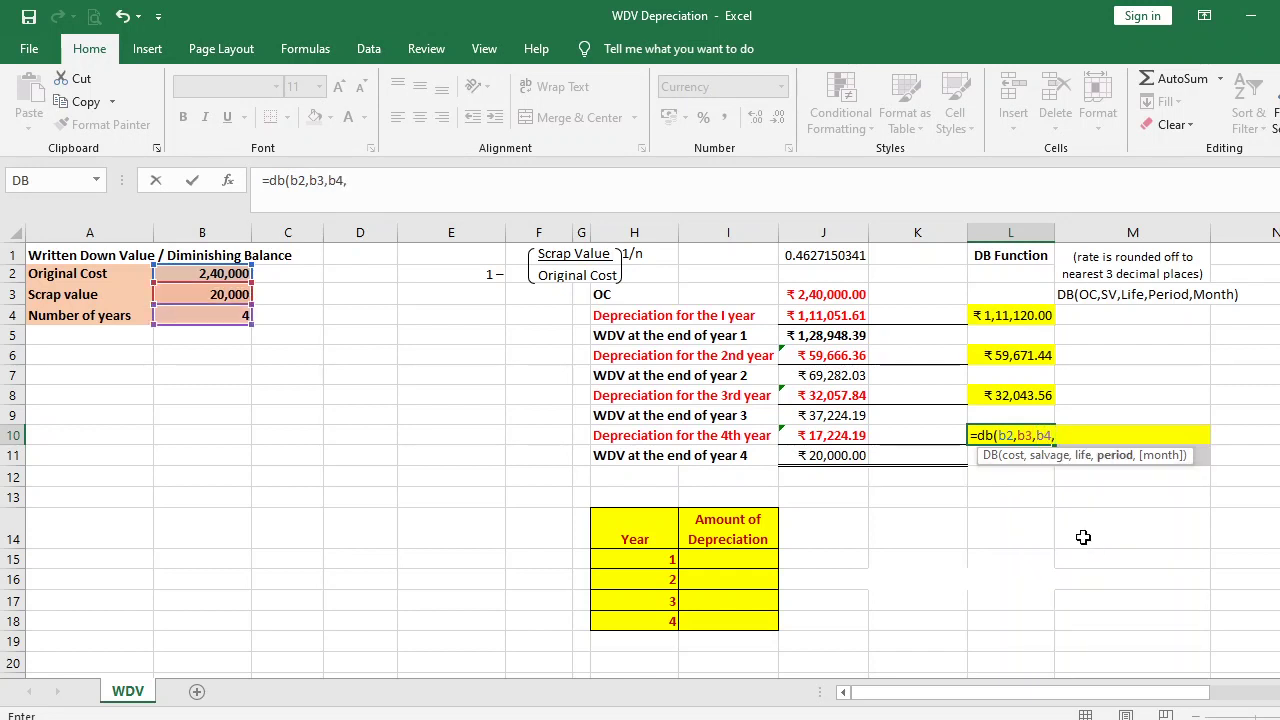
{"action": "type", "text": "4)"}
{"action": "key", "text": "Return"}
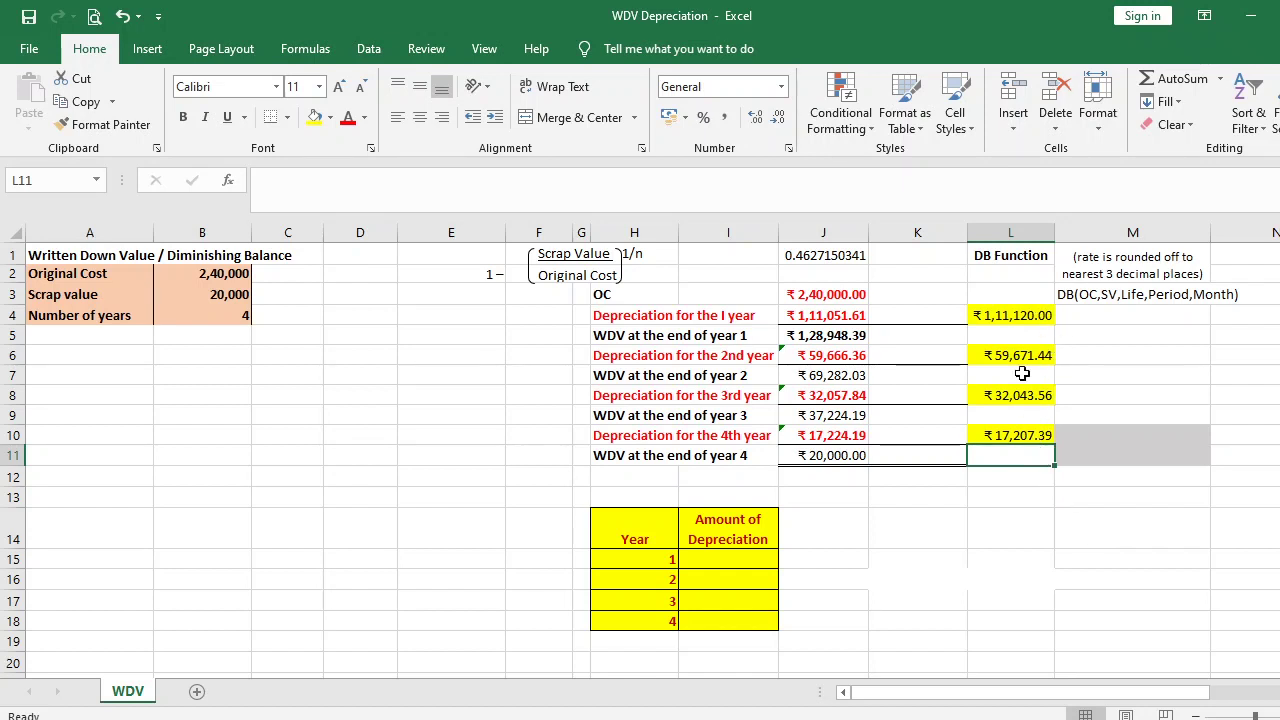
Total the DB function depreciation amounts in cell M10 with the formula =SUM(L4:L10)
{"action": "left_click", "coordinate": [1113, 434]}
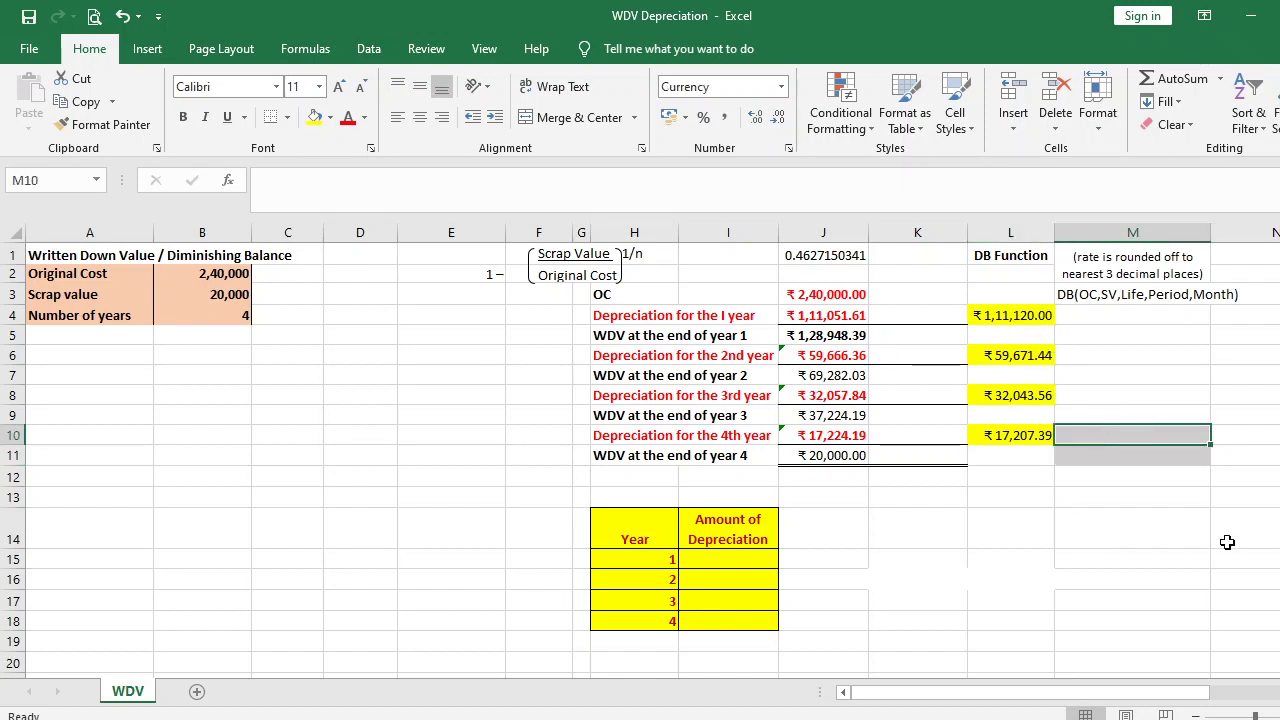
{"action": "type", "text": "="}
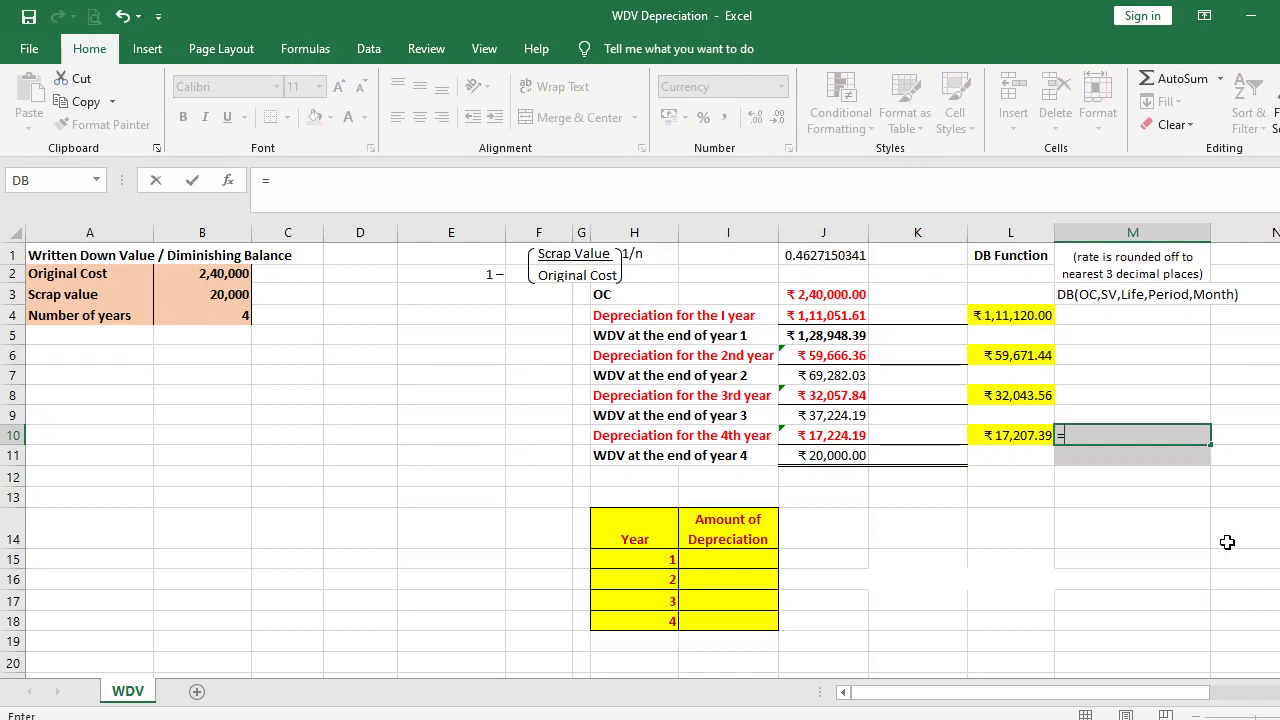
{"action": "type", "text": "sum"}
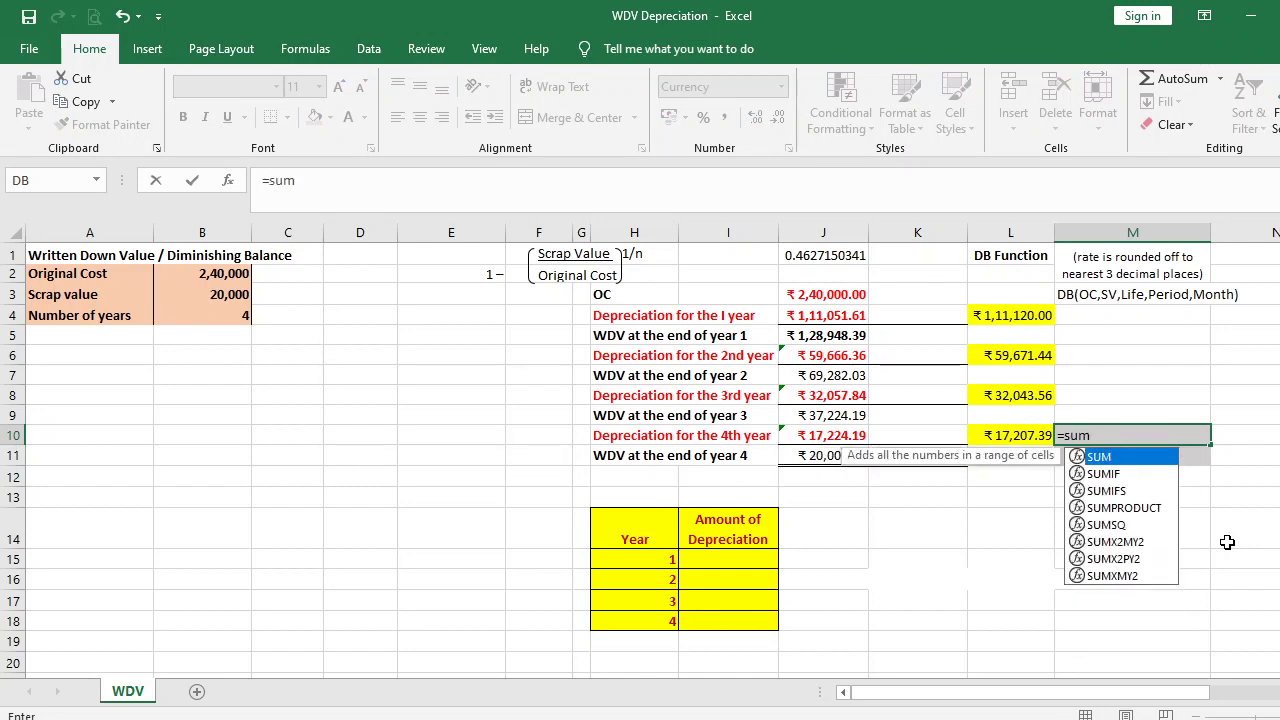
{"action": "type", "text": "("}
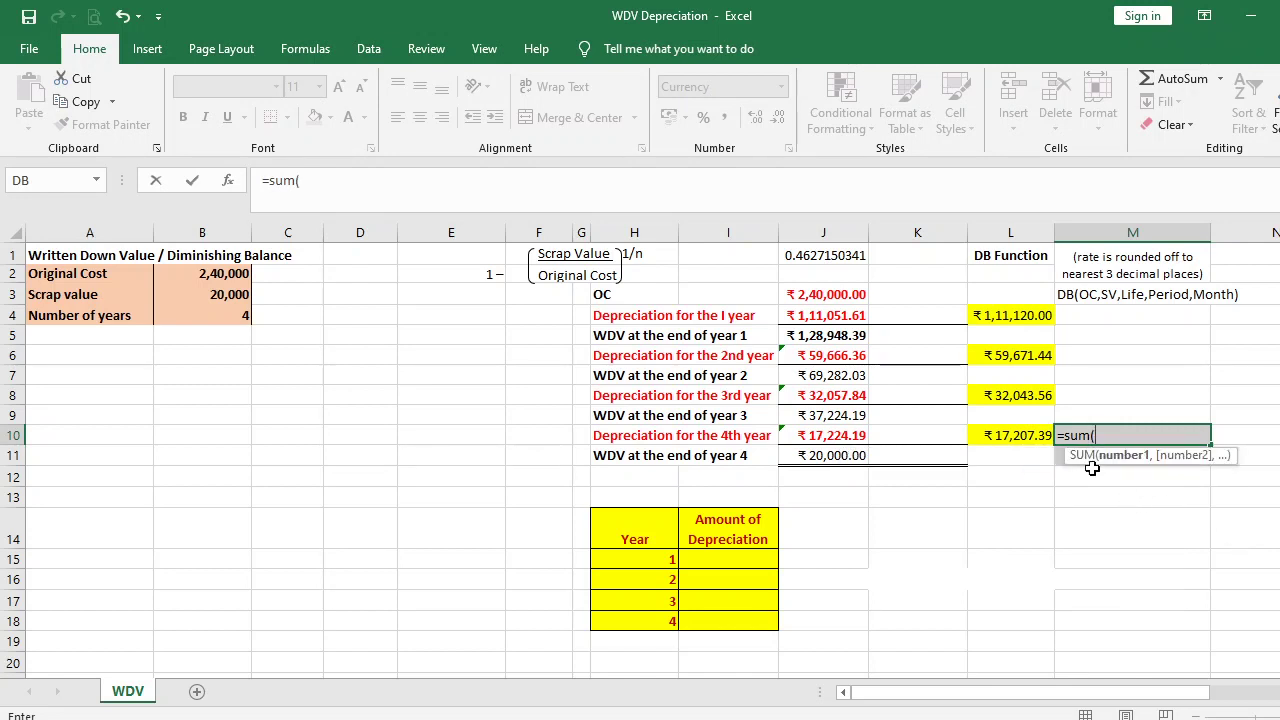
{"action": "left_click", "coordinate": [999, 434]}
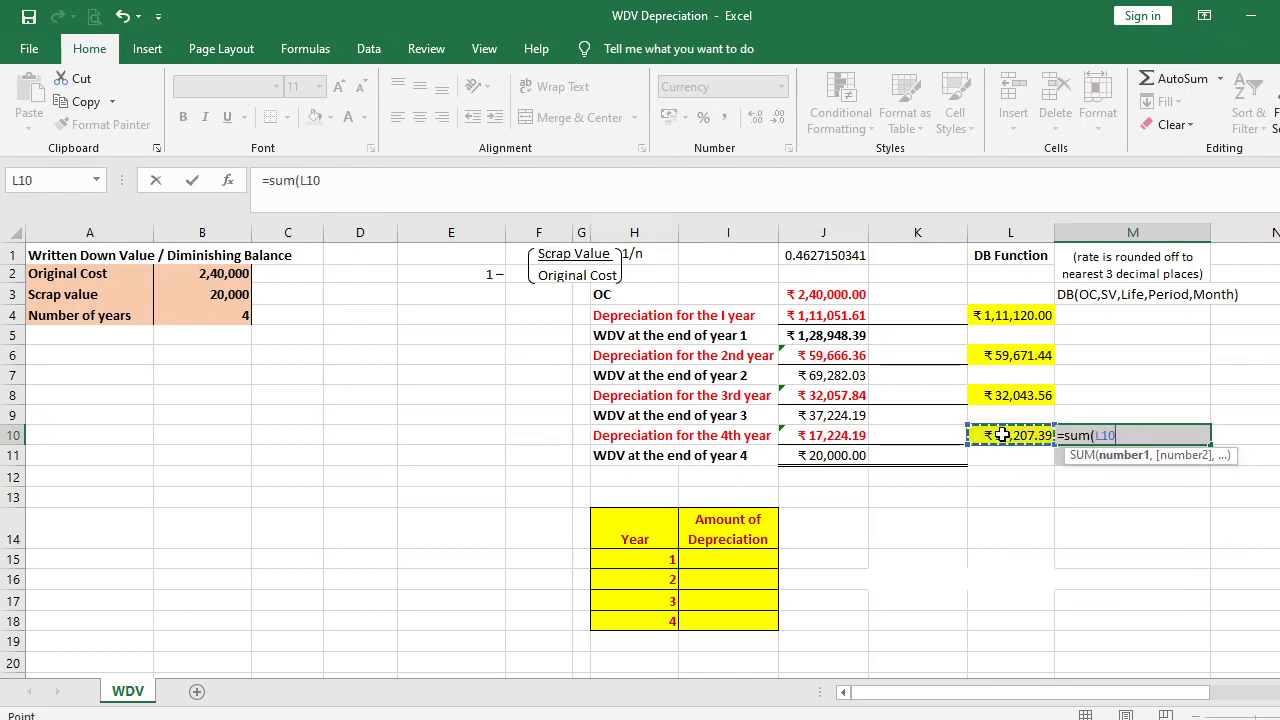
{"action": "key", "text": "shift+Up"}
{"action": "key", "text": "shift+Up"}
{"action": "key", "text": "shift+Up"}
{"action": "key", "text": "shift+Up"}
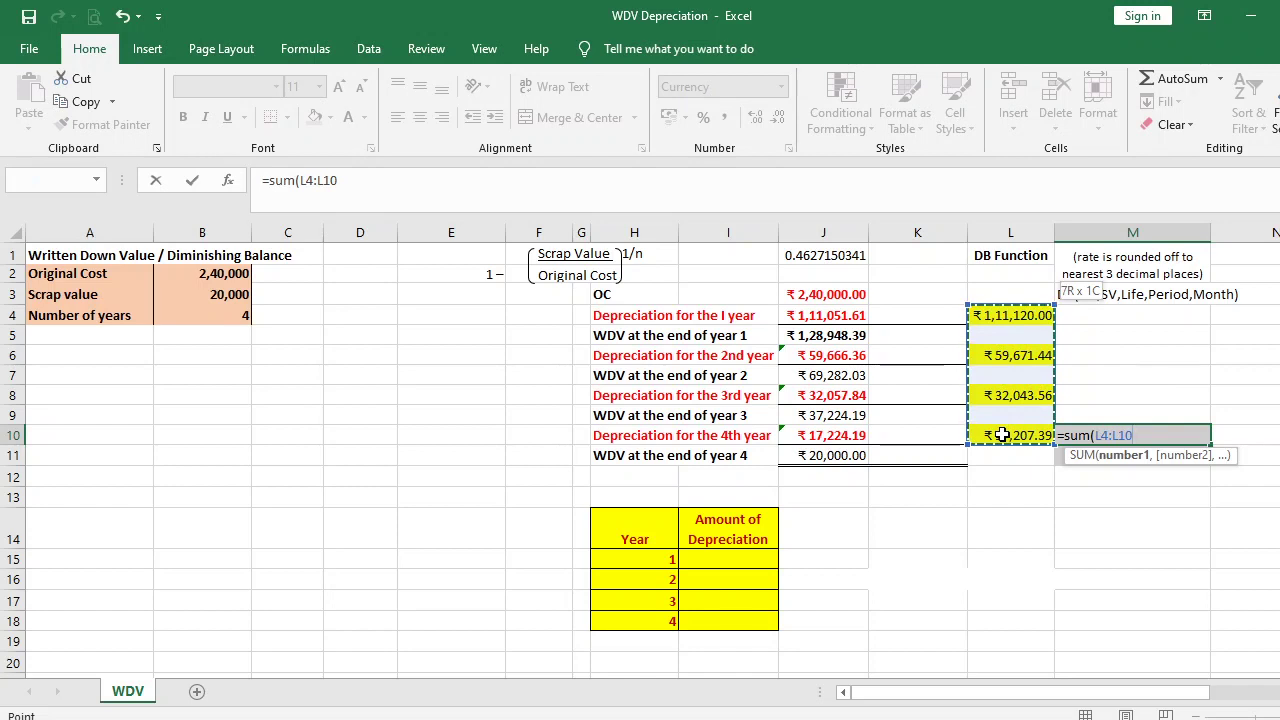
{"action": "type", "text": ")"}
{"action": "key", "text": "Return"}
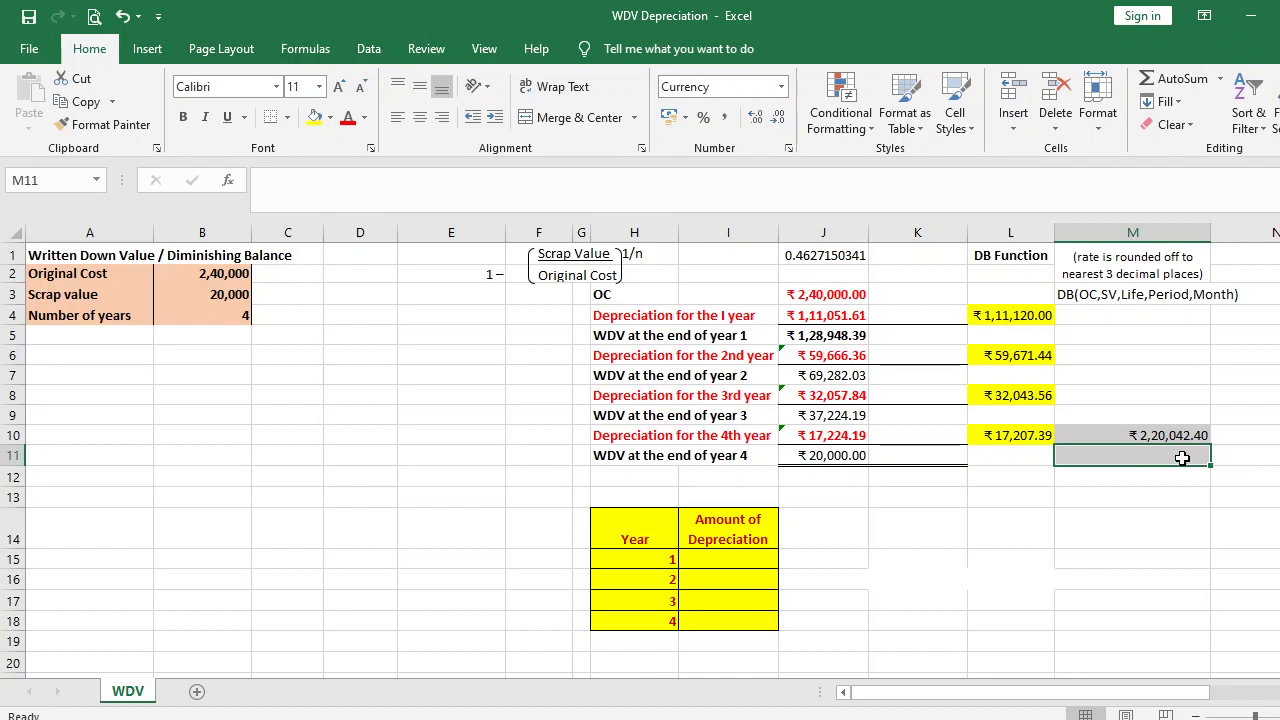
Calculate the remaining value in cell M11 by subtracting the DB total from the original cost with =B2-M10
{"action": "type", "text": "="}
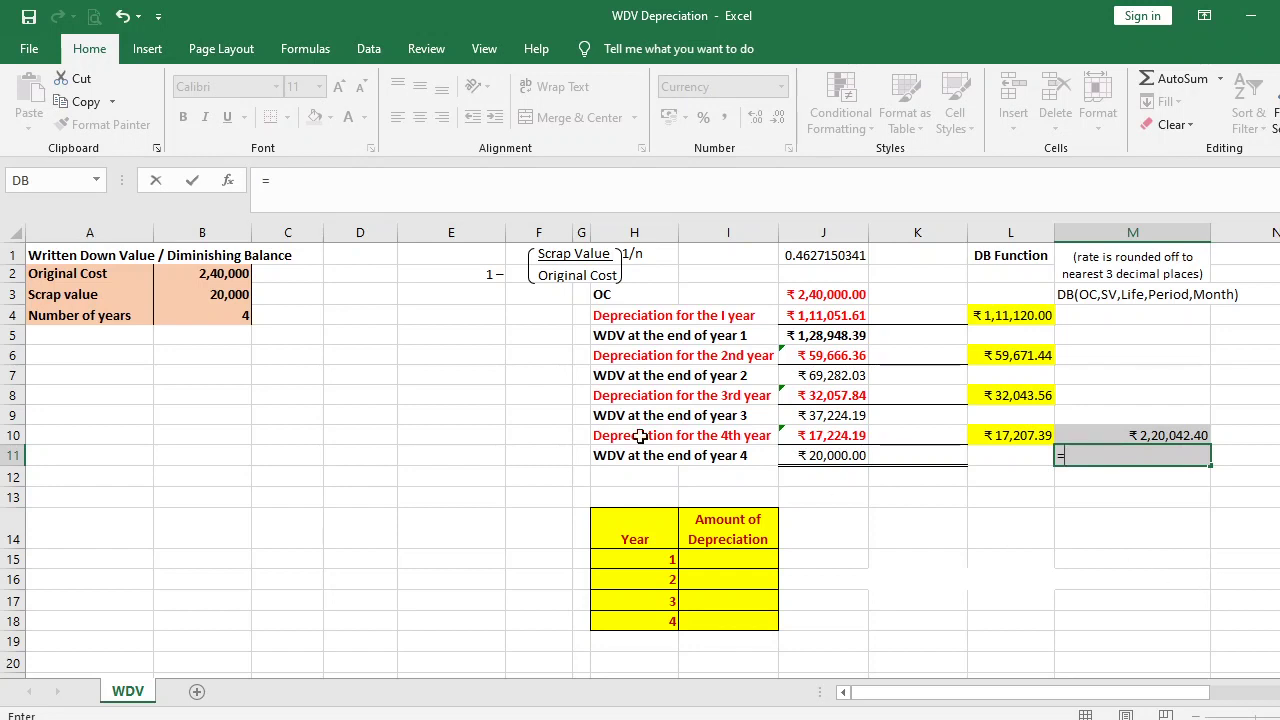
{"action": "left_click", "coordinate": [226, 277]}
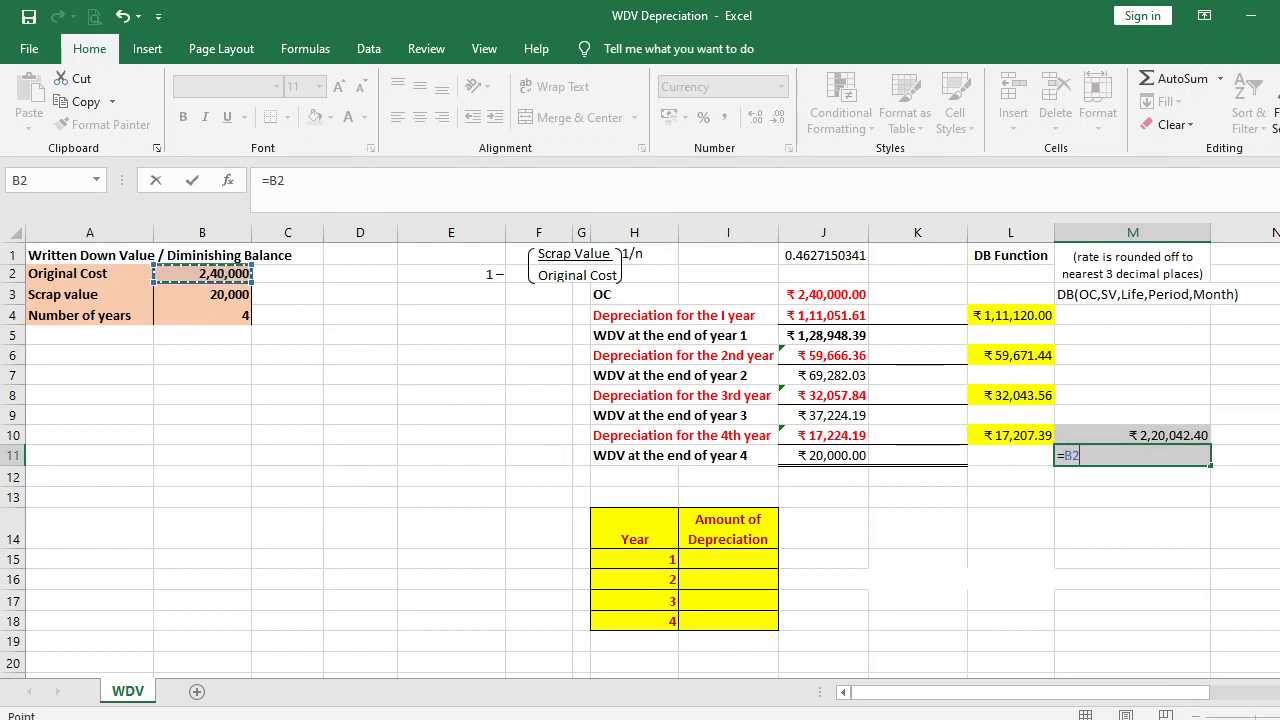
{"action": "type", "text": "-"}
{"action": "left_click", "coordinate": [1116, 426]}
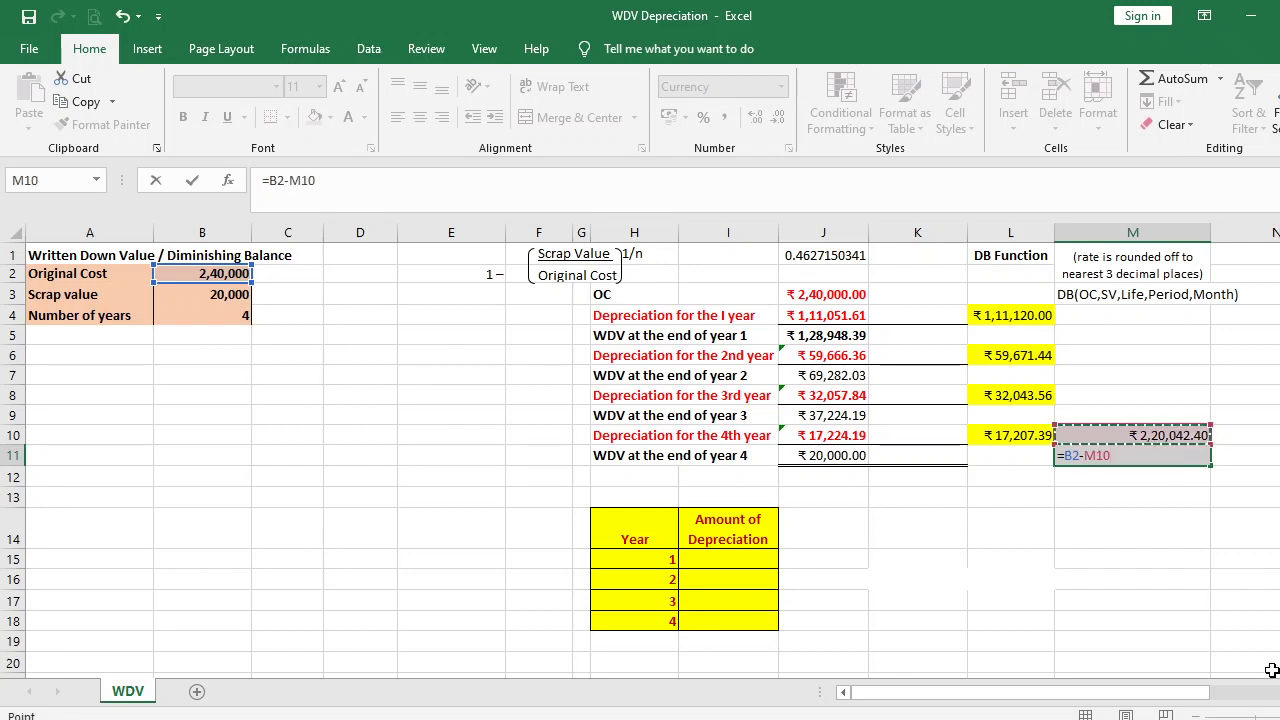
{"action": "key", "text": "Return"}
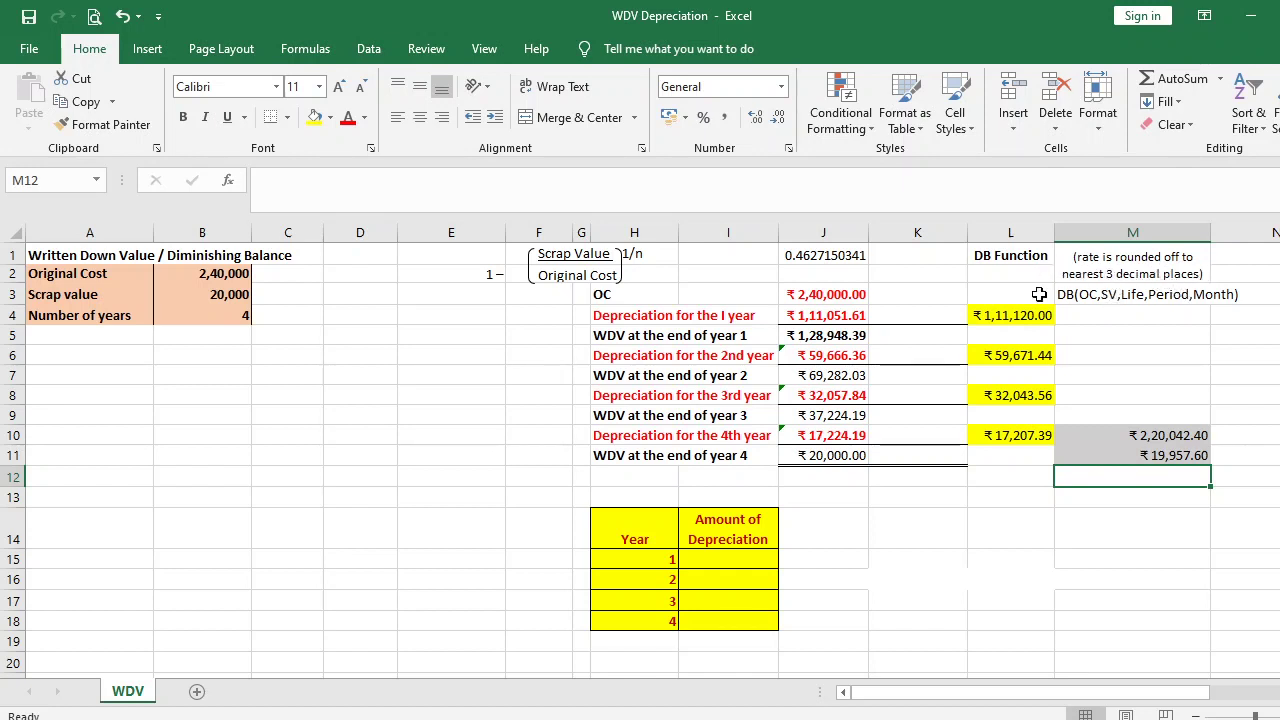
Copy the written down value schedule in J3:J11 into column K, starting at K3
{"action": "left_click", "coordinate": [907, 257]}
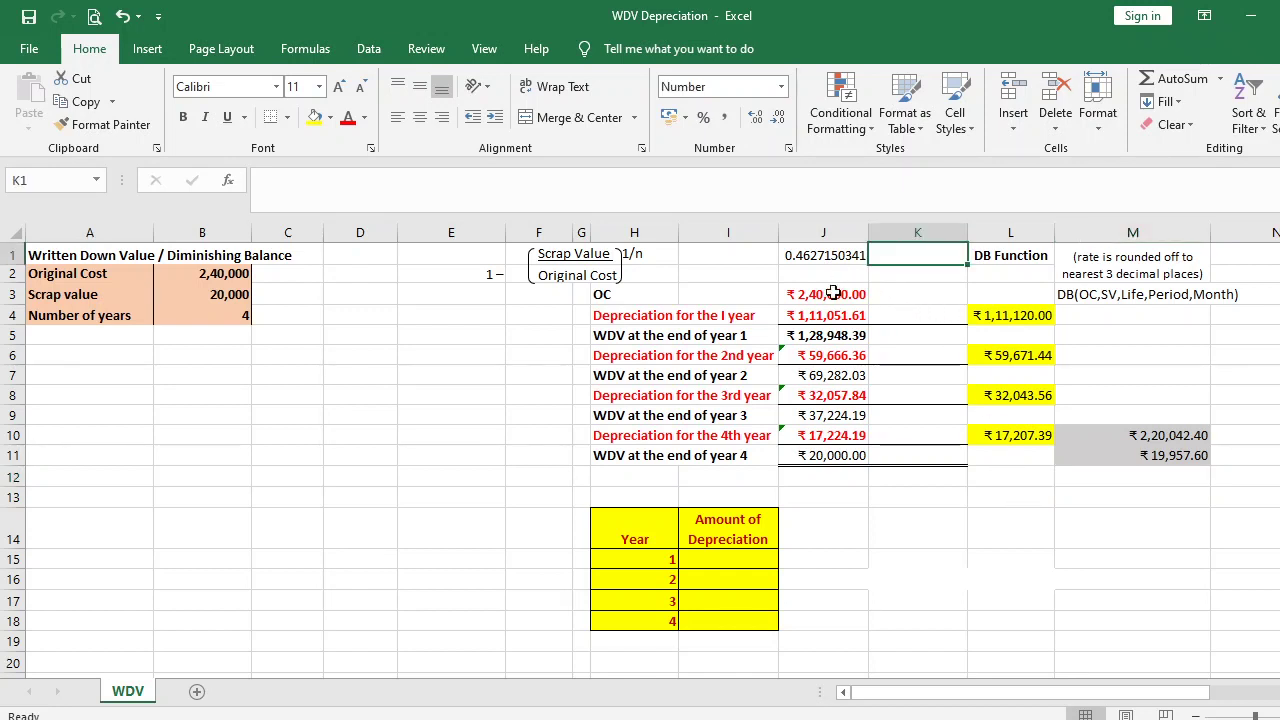
{"action": "left_click_drag", "start_coordinate": [833, 293], "coordinate": [838, 456]}
{"action": "key", "text": "ctrl+c"}
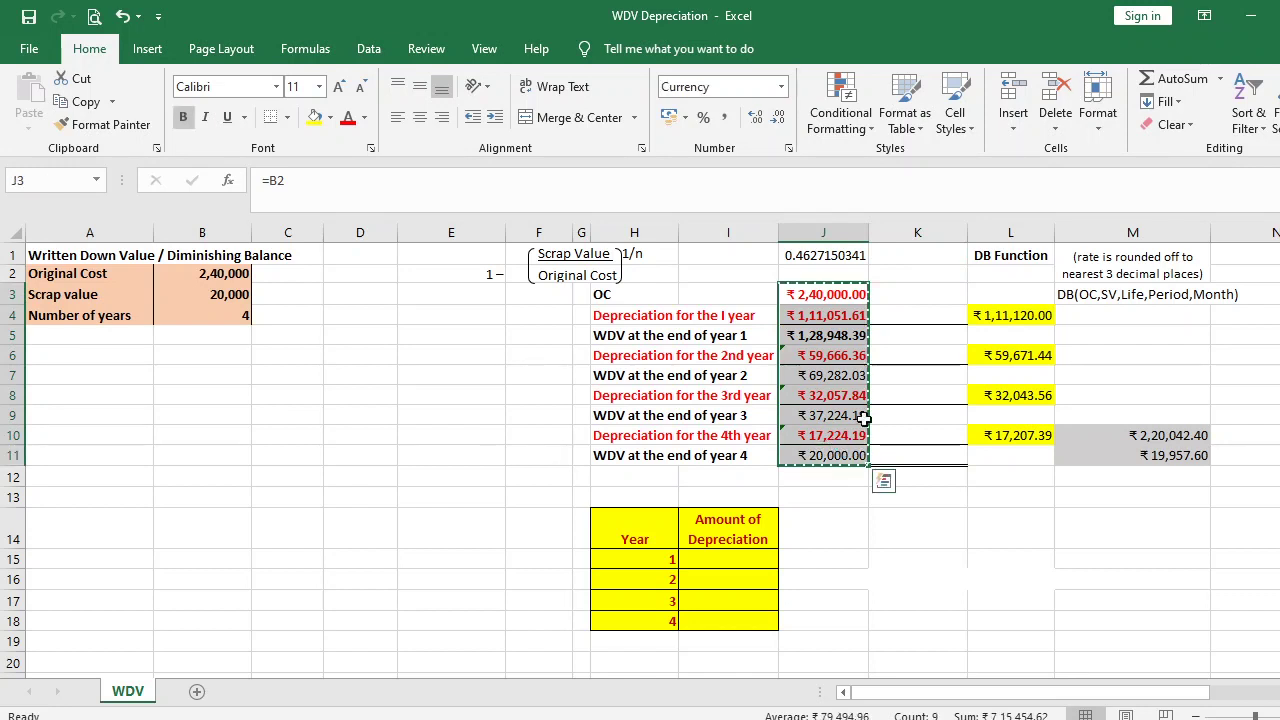
{"action": "left_click", "coordinate": [894, 294]}
{"action": "key", "text": "ctrl+v"}
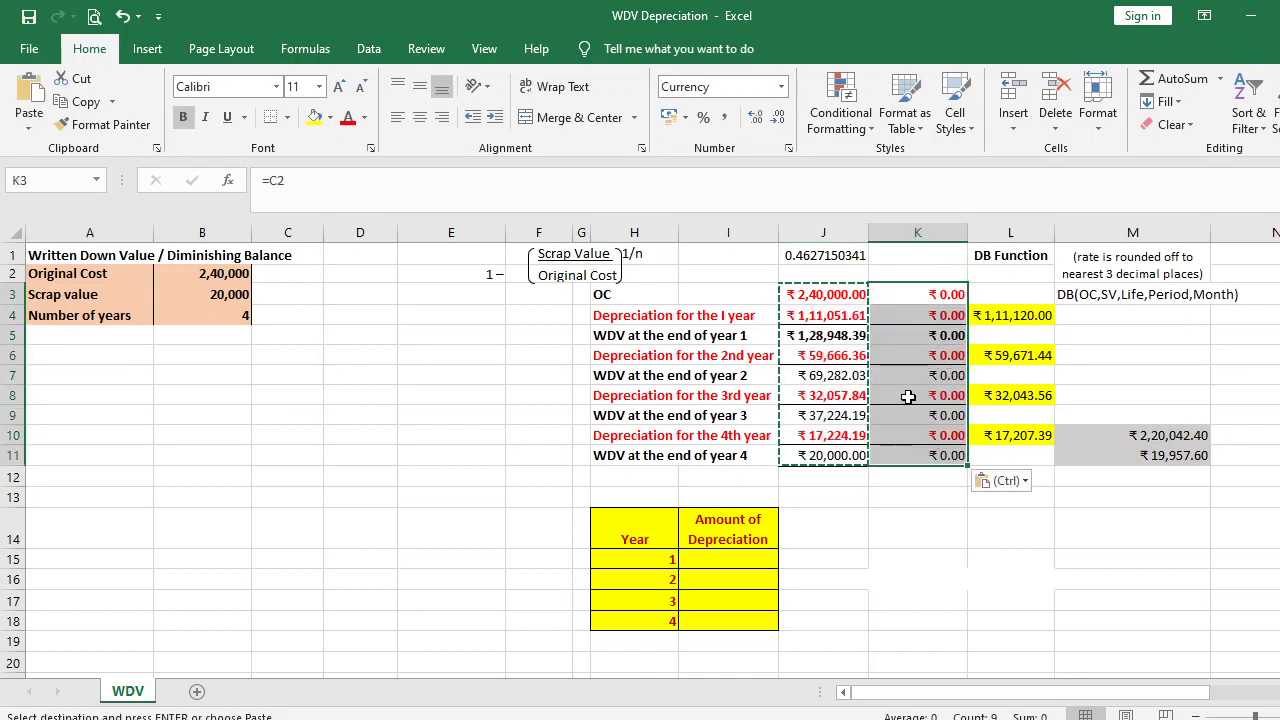
{"action": "key", "text": "Escape"}
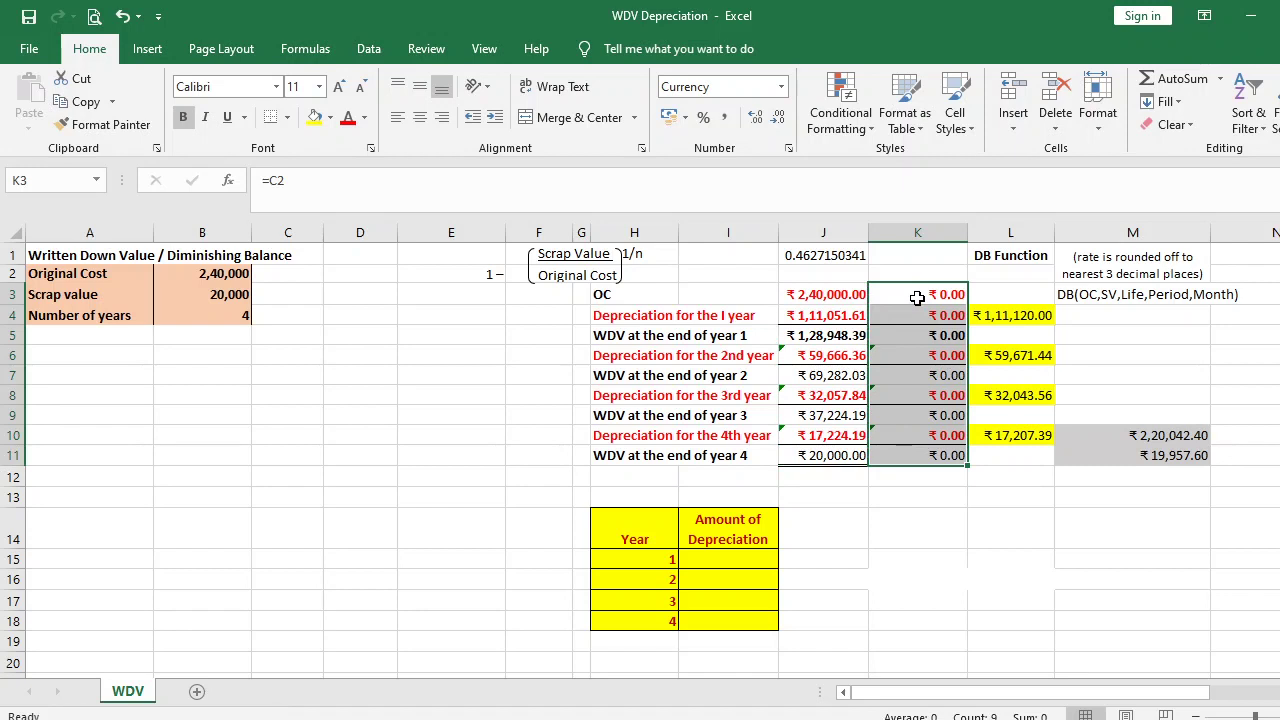
Link the original cost in cell K3 of the copied schedule to the input value with =B2
{"action": "left_click", "coordinate": [916, 295]}
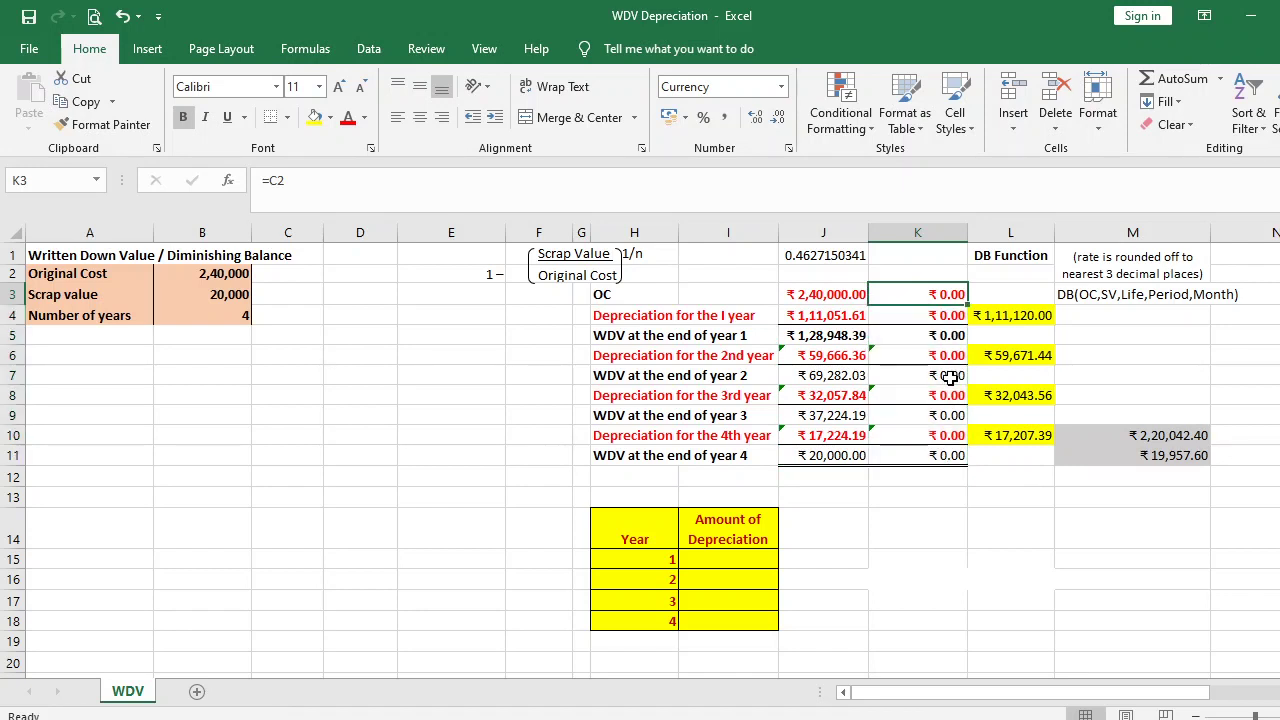
{"action": "type", "text": "="}
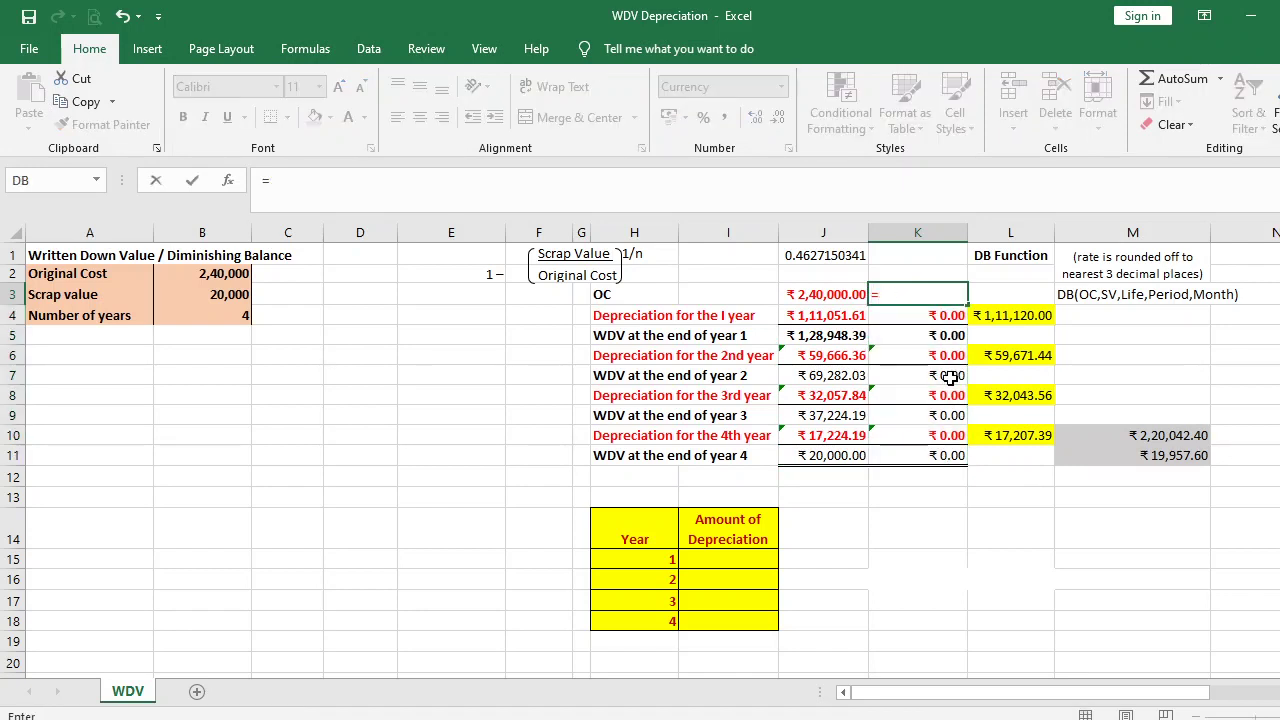
{"action": "left_click", "coordinate": [172, 275]}
{"action": "key", "text": "Return"}
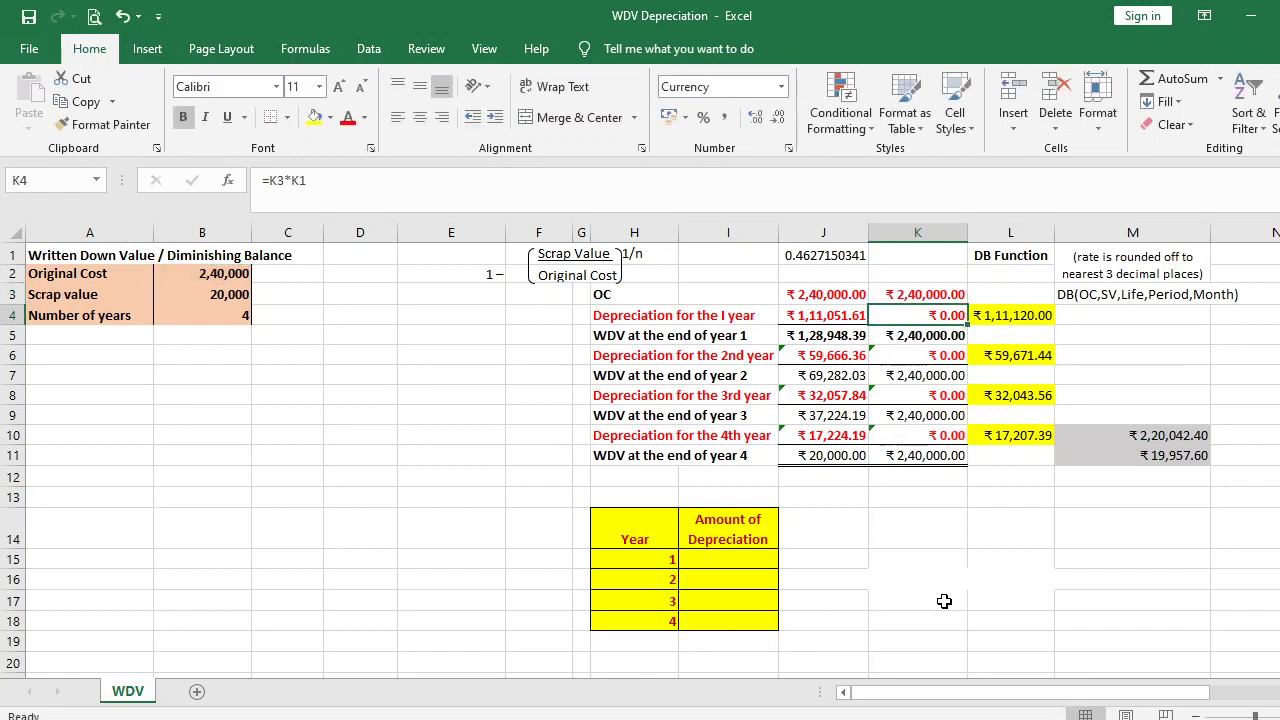
Enter the rounded depreciation rate 0.463 in cell K1 above the copied schedule
{"action": "left_click", "coordinate": [892, 256]}
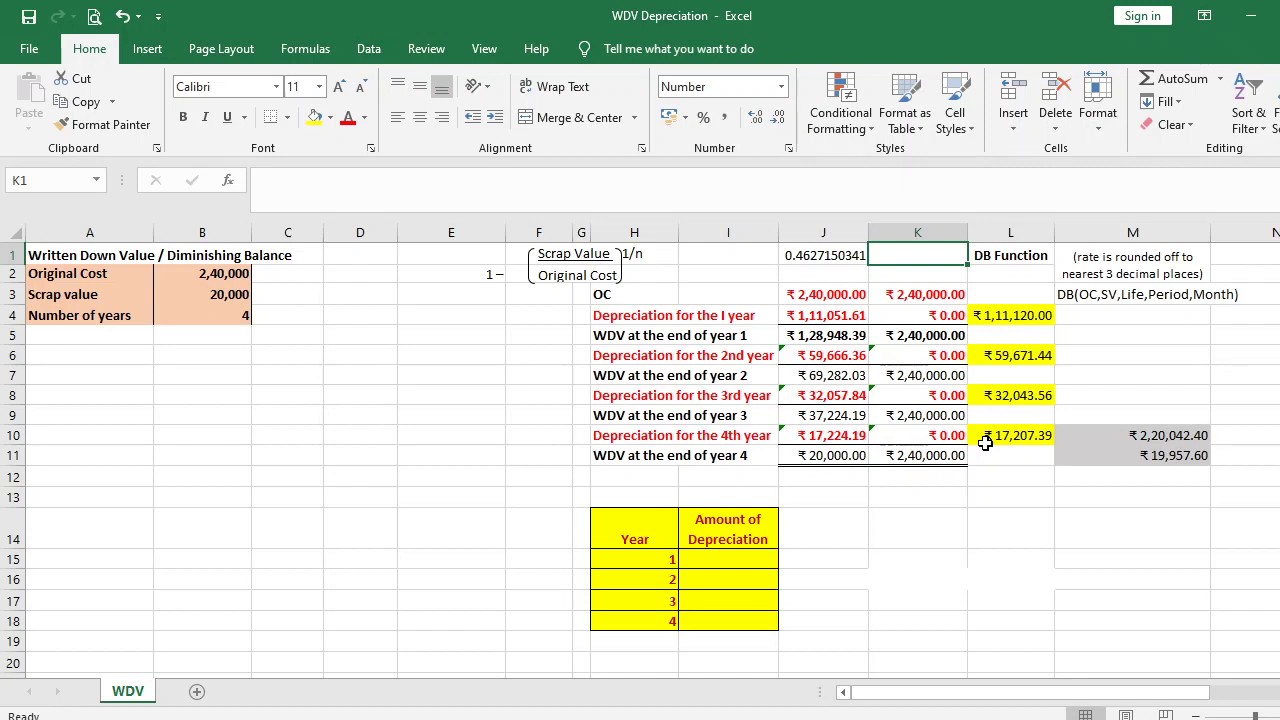
{"action": "type", "text": "0.4"}
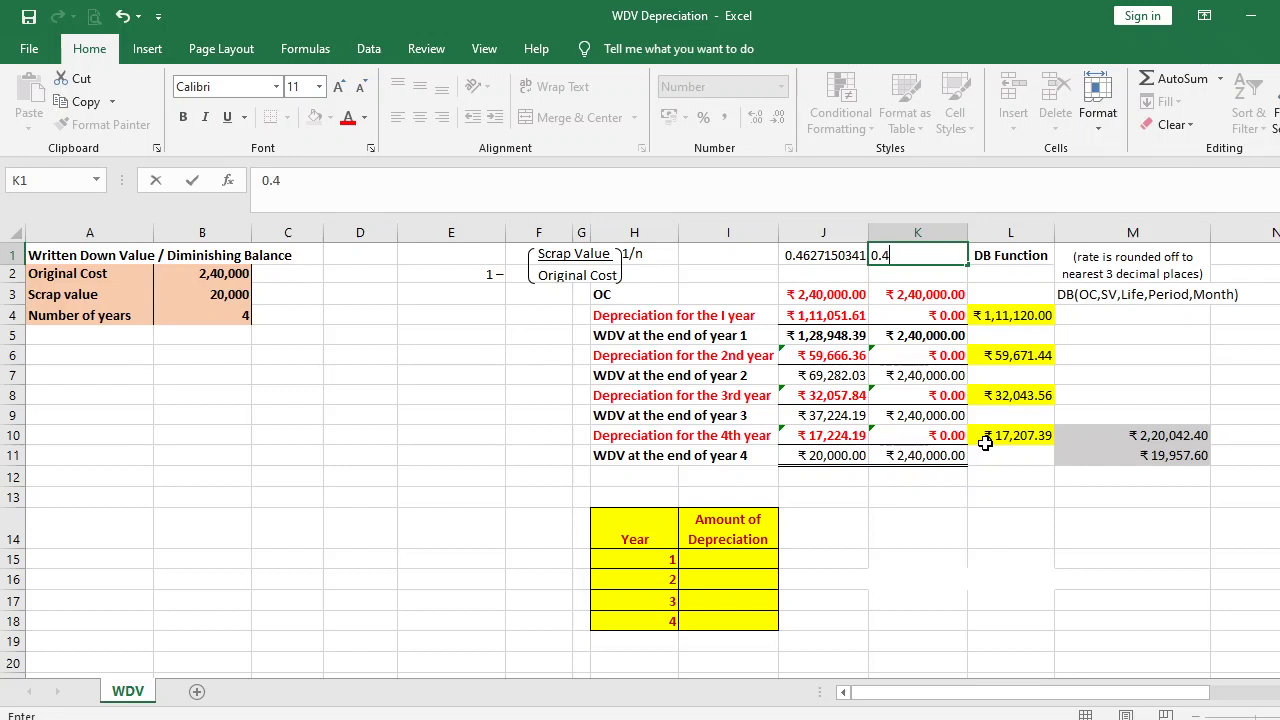
{"action": "type", "text": "63"}
{"action": "key", "text": "Return"}
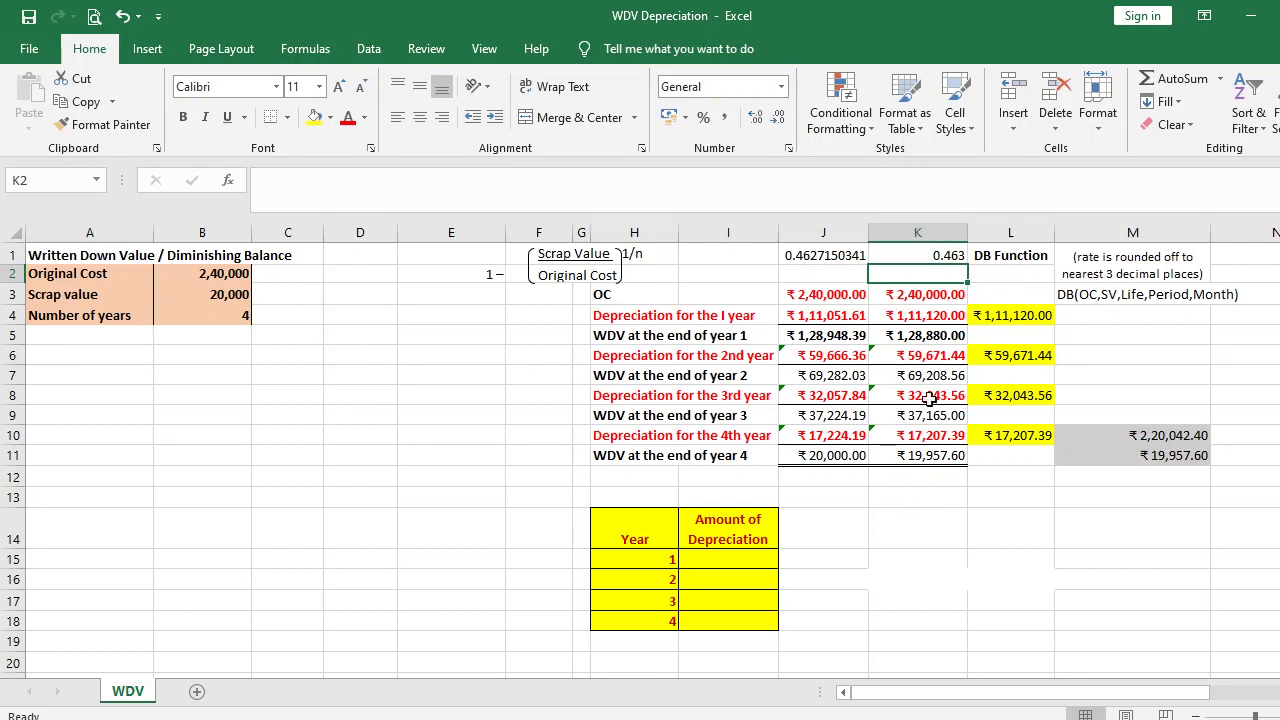
{"action": "left_click", "coordinate": [932, 491]}
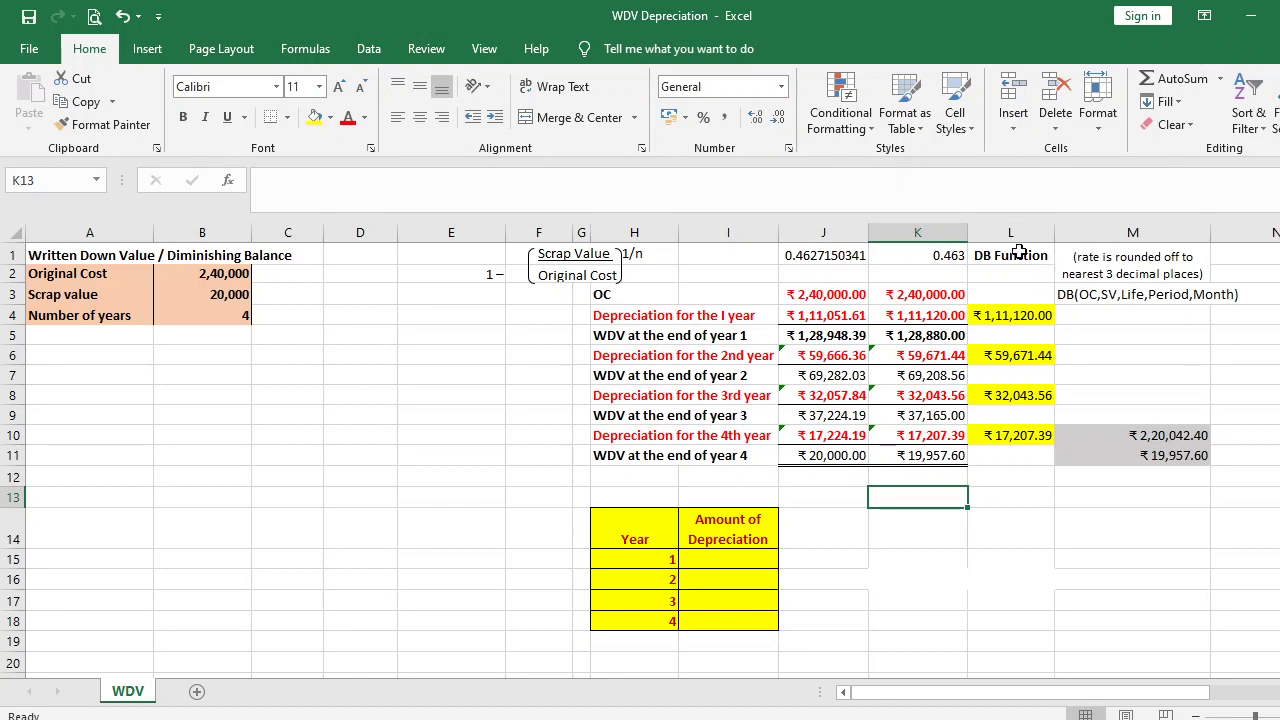
Review the DB function arguments of the first year's depreciation in cell L4, including the optional Month argument
{"action": "left_click", "coordinate": [978, 318]}
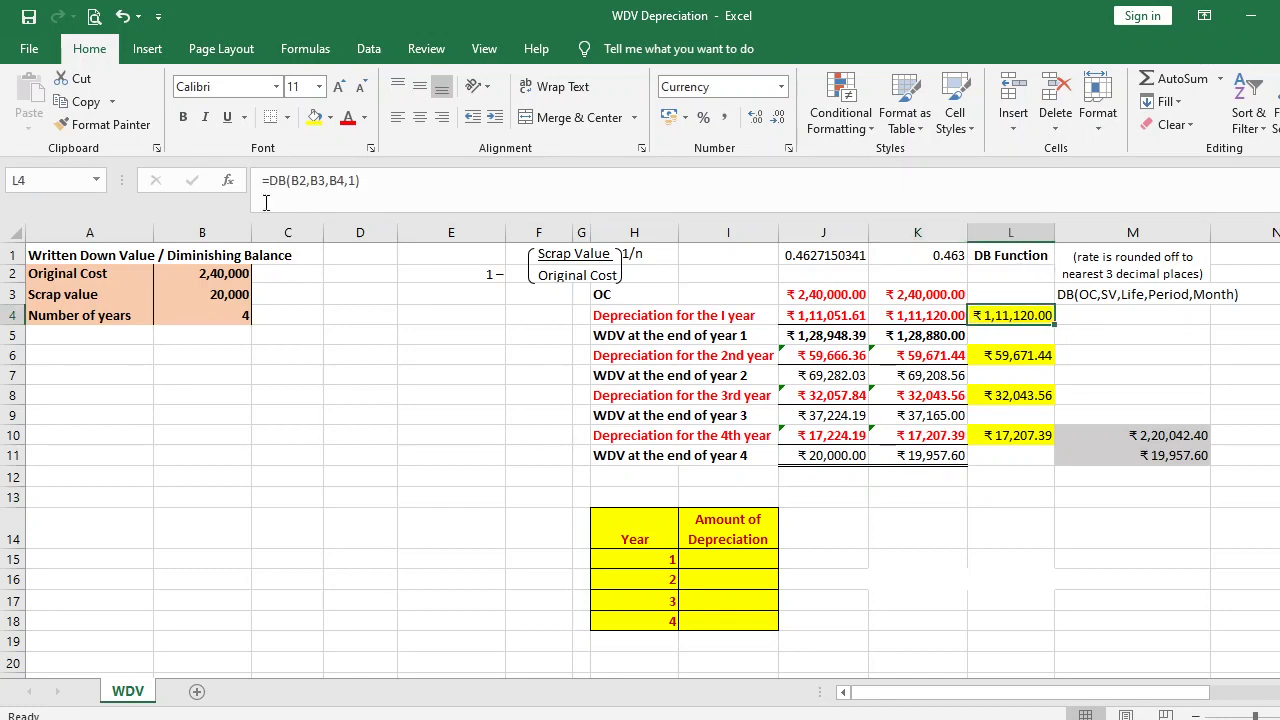
{"action": "left_click", "coordinate": [229, 182]}
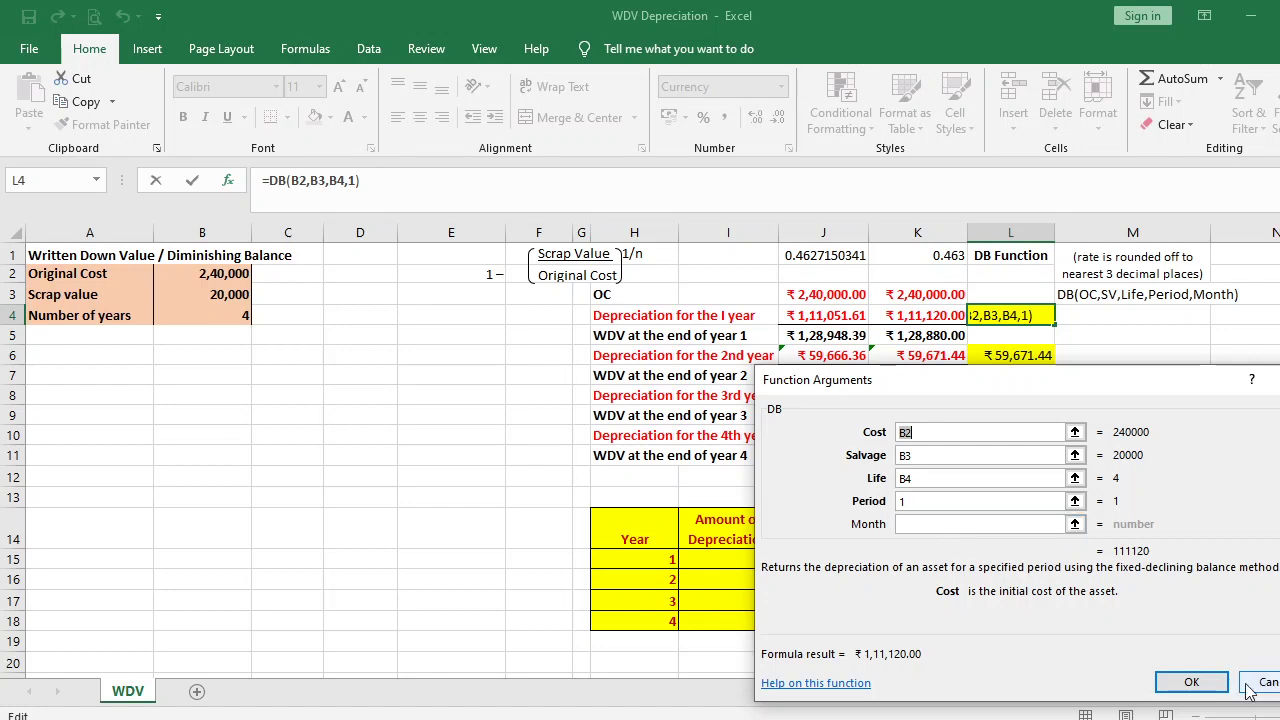
{"action": "left_click", "coordinate": [1190, 684]}
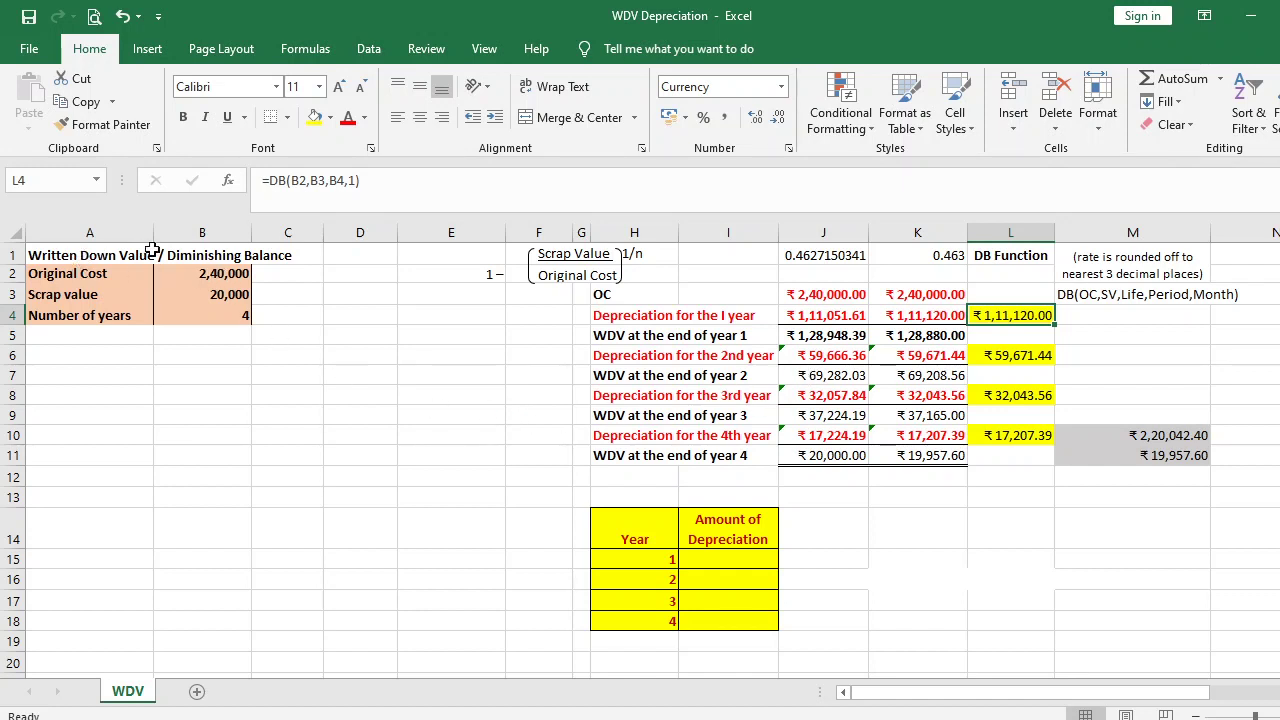
Link years 1 and 2 of the Amount of Depreciation table to the schedule, with =J4 in I15 and =J6 in I16
{"action": "left_click", "coordinate": [733, 564]}
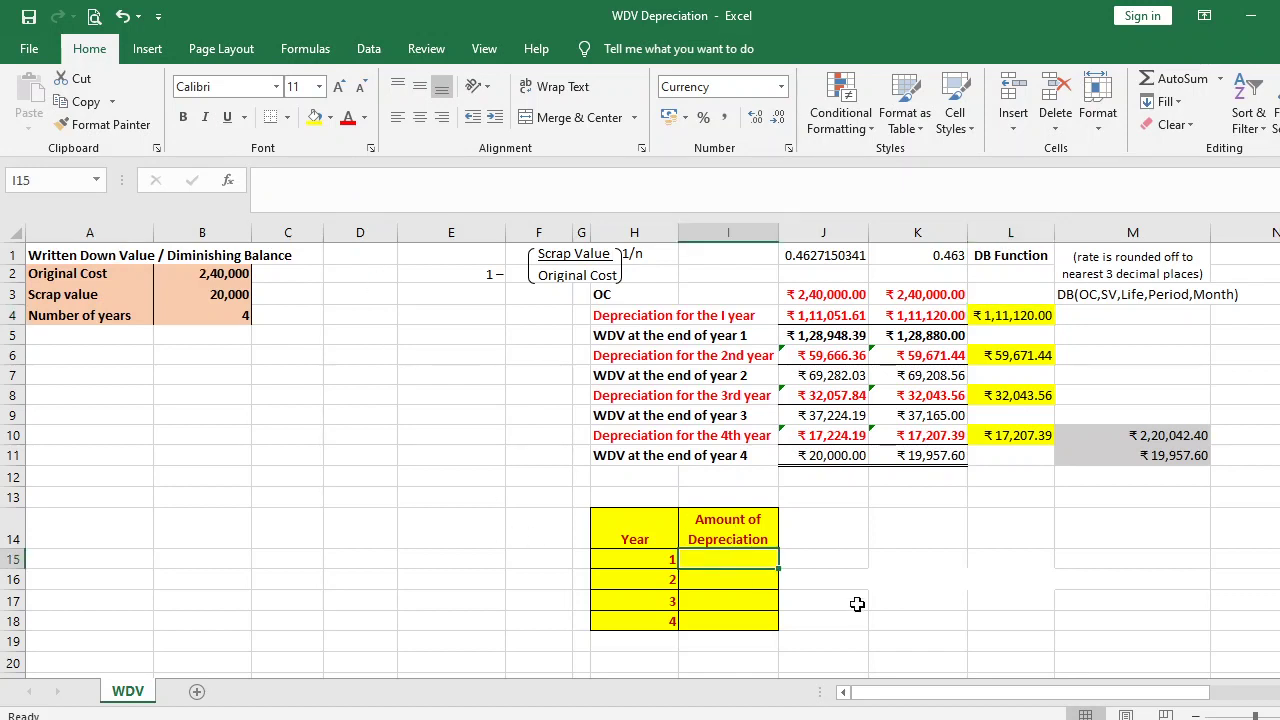
{"action": "type", "text": "="}
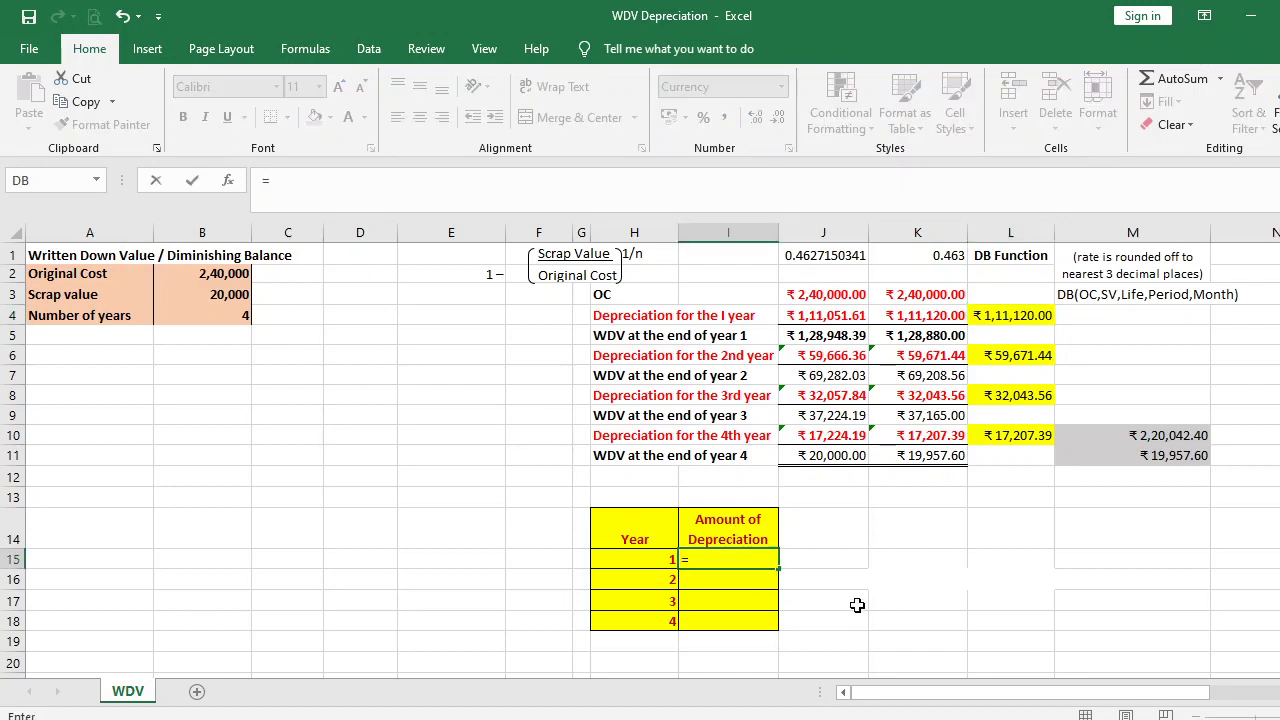
{"action": "left_click", "coordinate": [841, 313]}
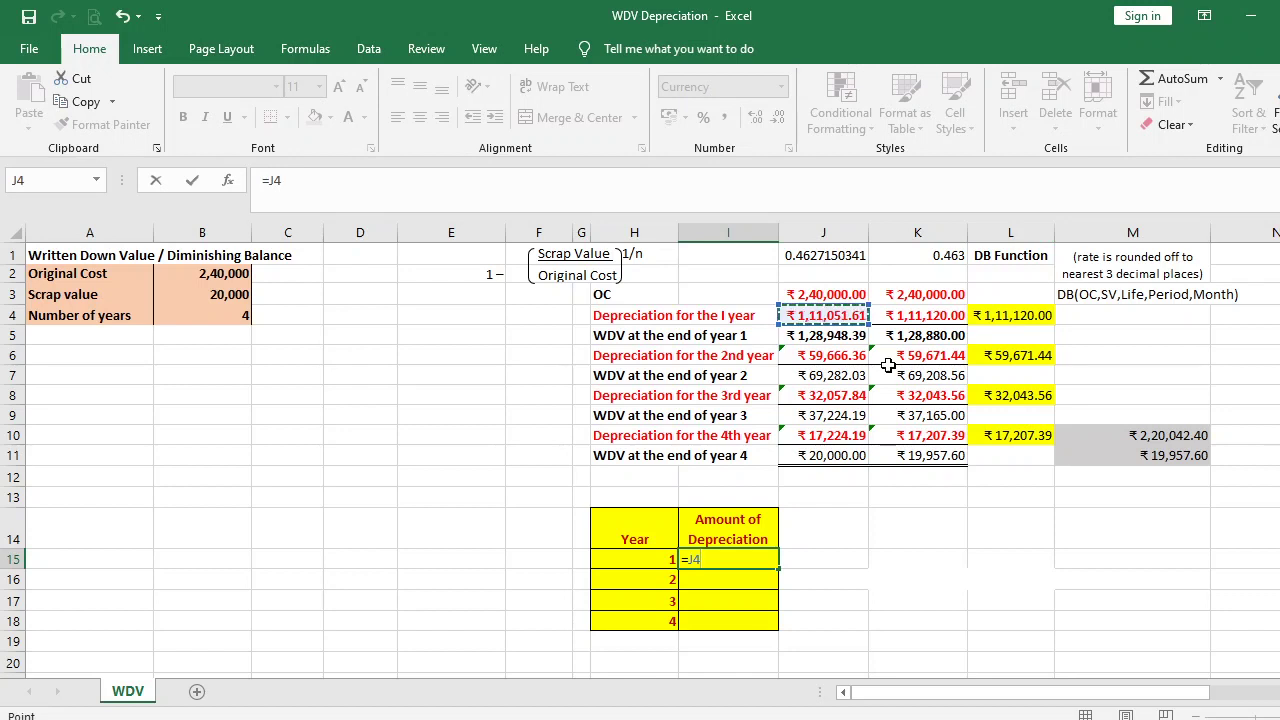
{"action": "key", "text": "Return"}
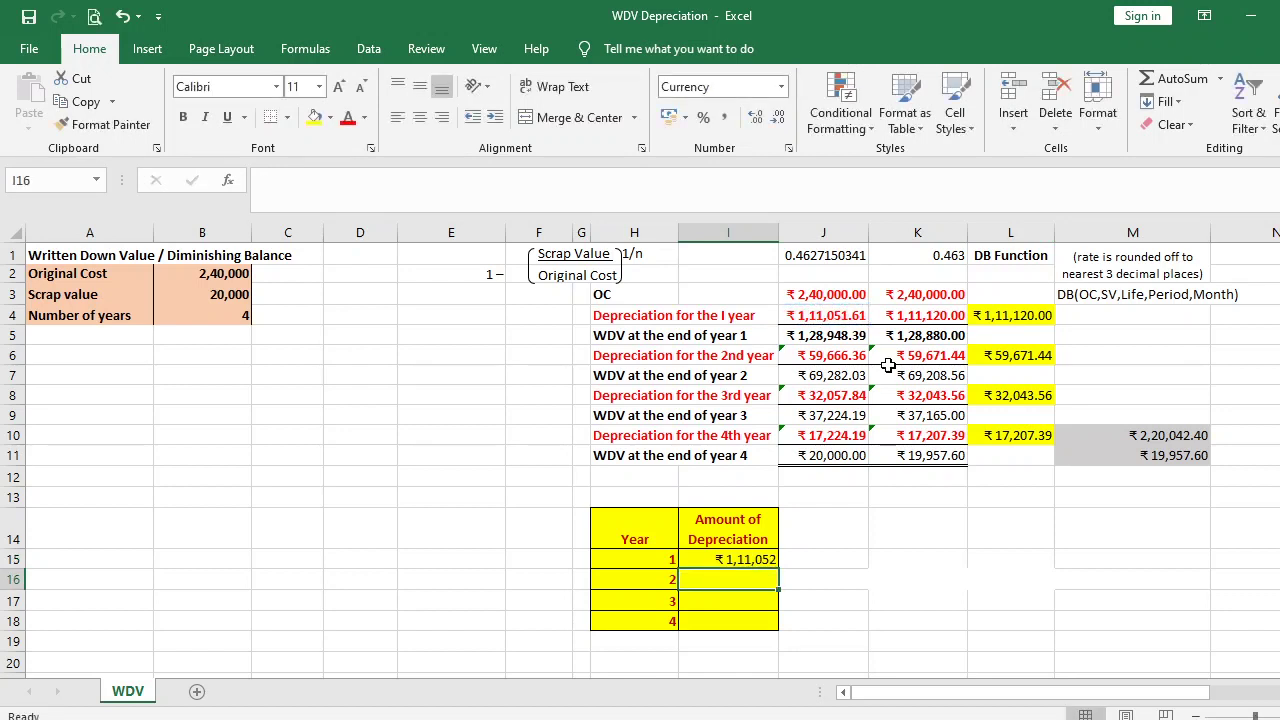
{"action": "type", "text": "="}
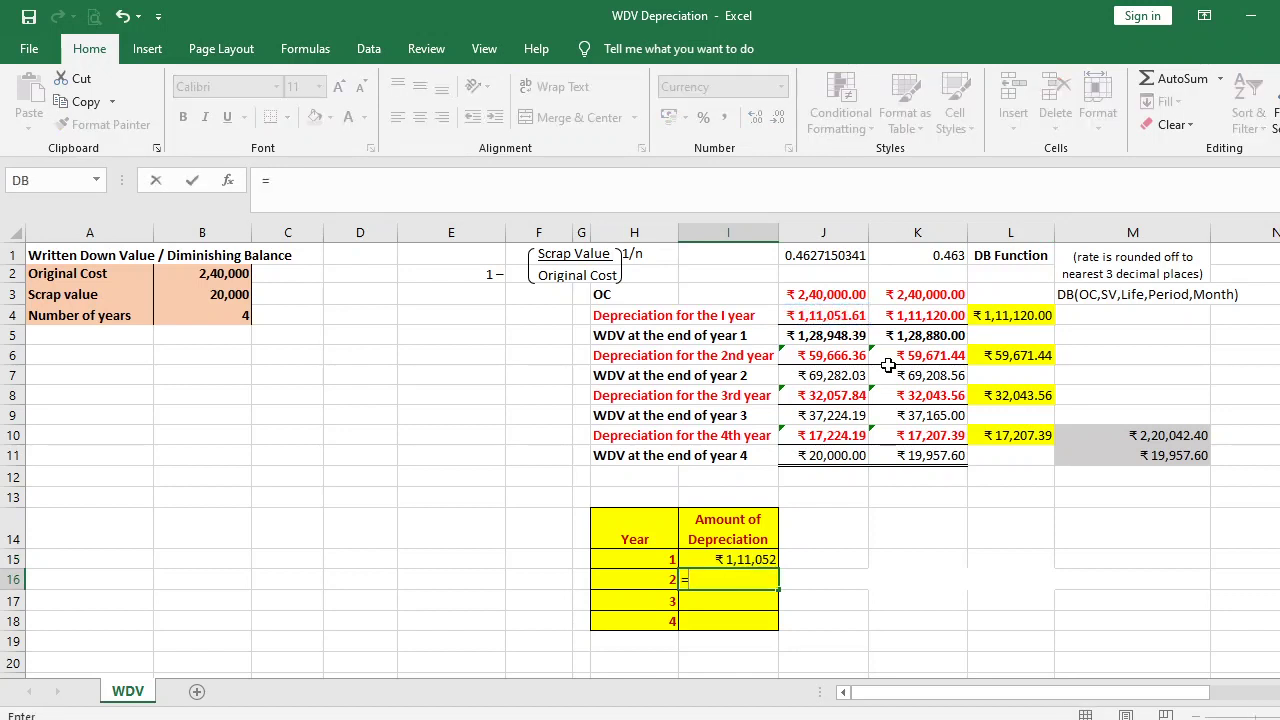
{"action": "left_click", "coordinate": [831, 352]}
{"action": "key", "text": "Return"}
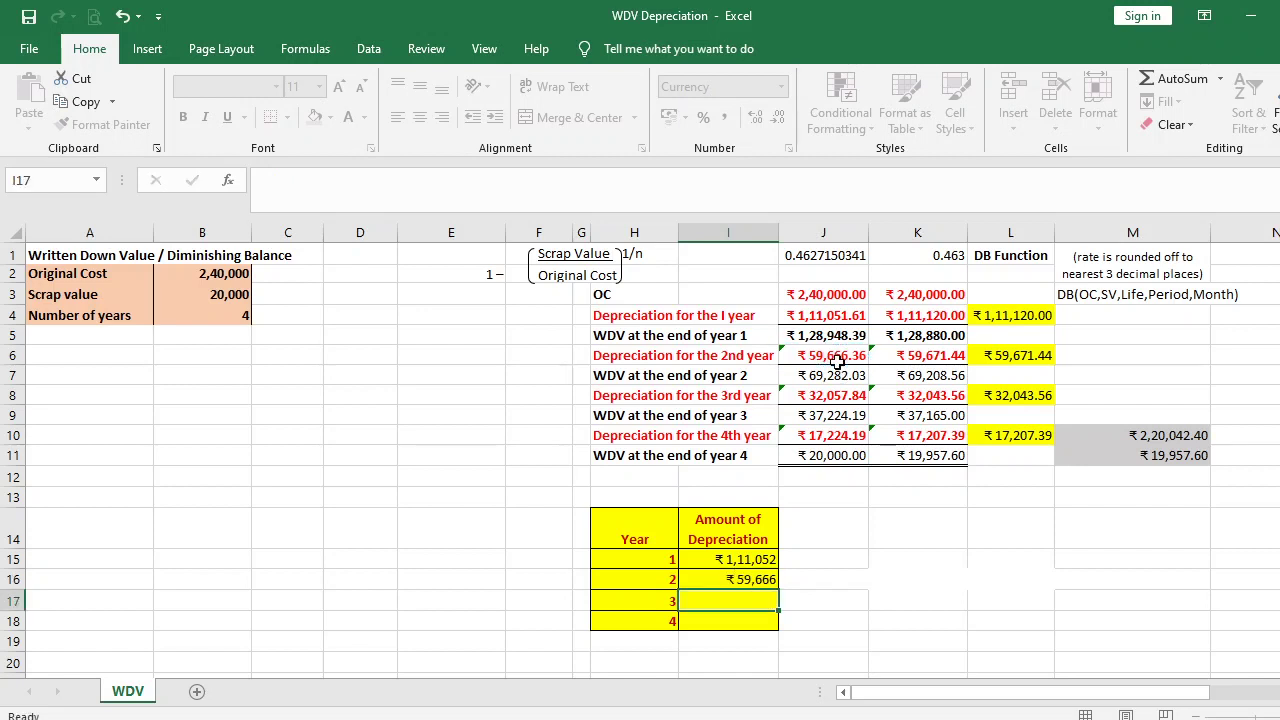
Link years 3 and 4 of the Amount of Depreciation table to the schedule, with =J8 in I17 and =J10 in I18
{"action": "type", "text": "="}
{"action": "left_click", "coordinate": [845, 396]}
{"action": "key", "text": "Return"}
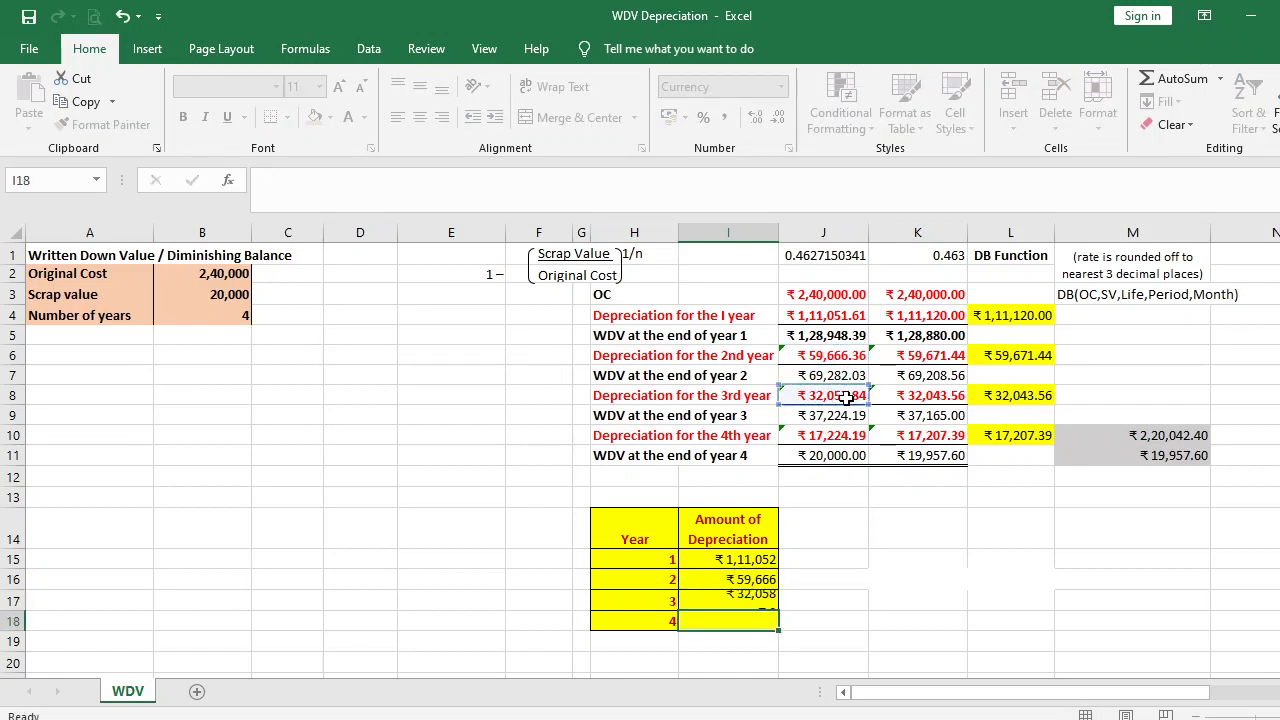
{"action": "type", "text": "="}
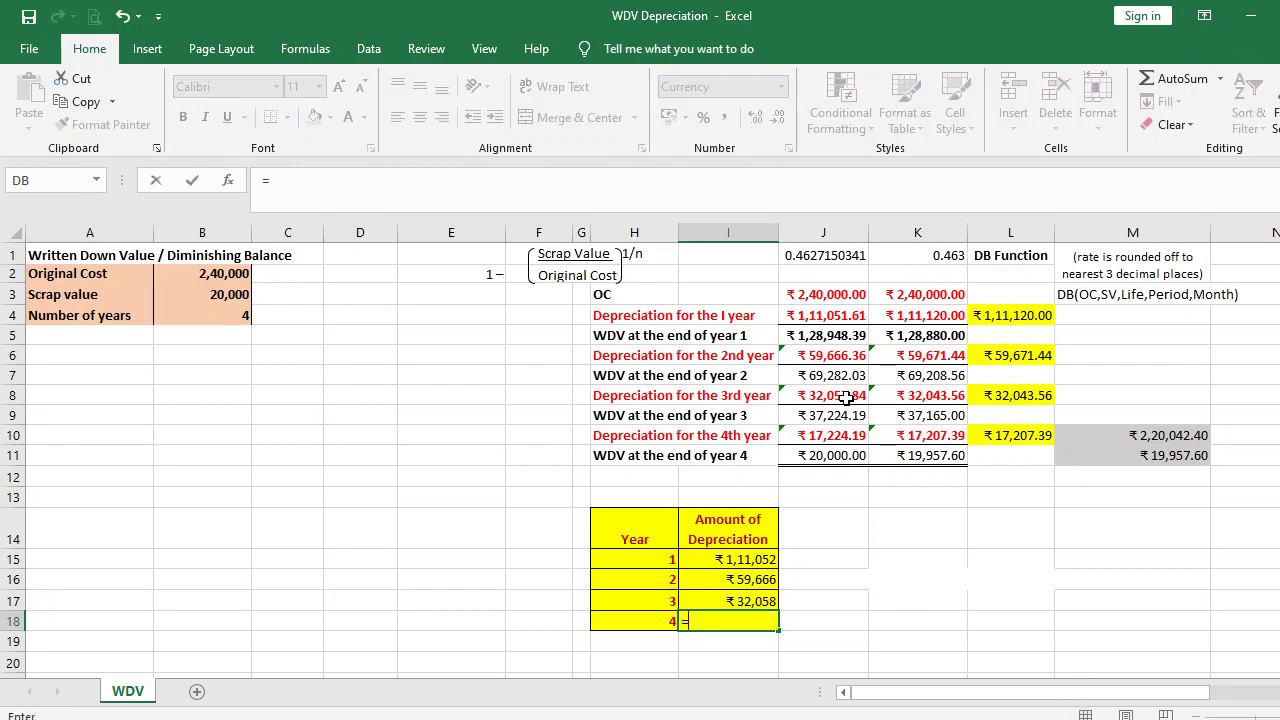
{"action": "left_click", "coordinate": [858, 436]}
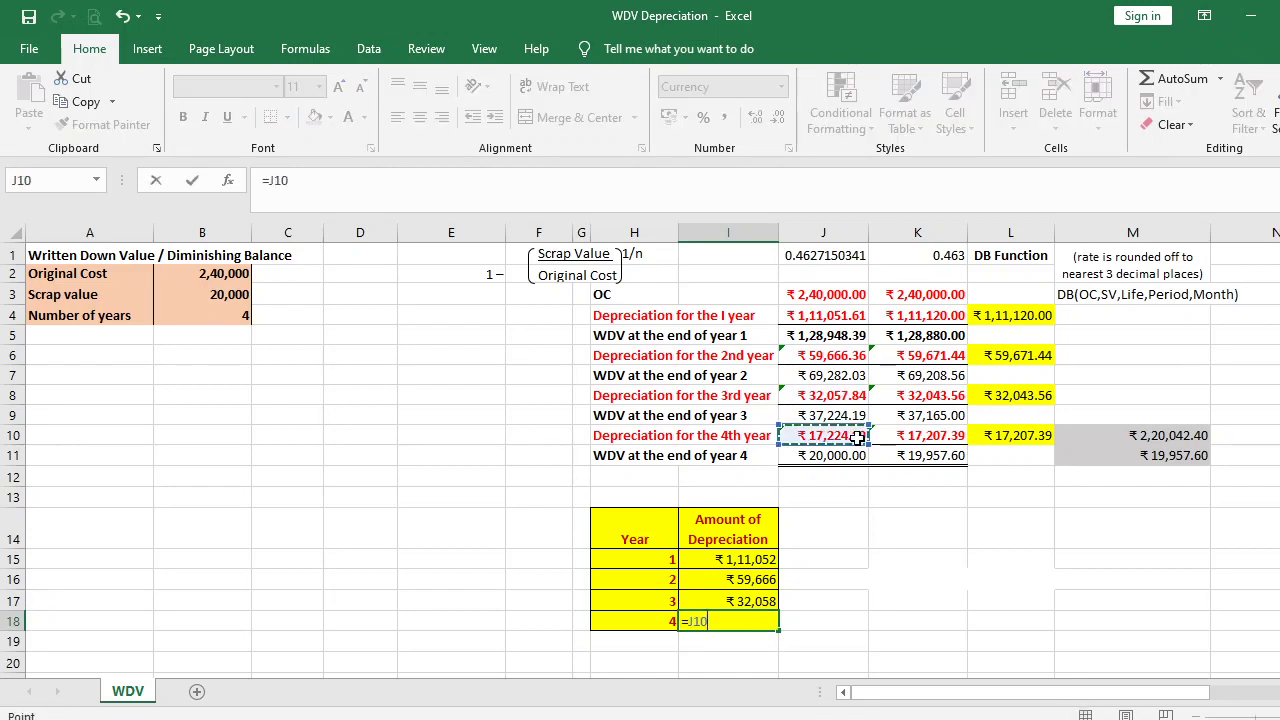
{"action": "key", "text": "Return"}
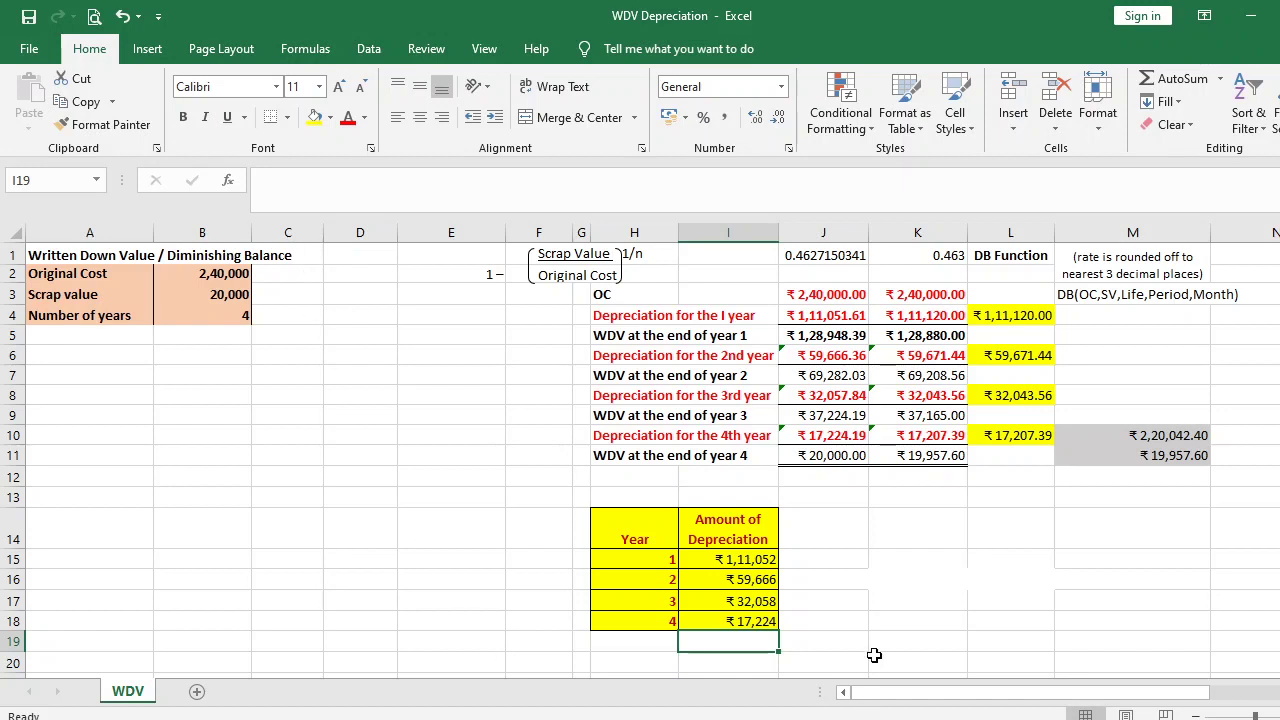
Insert a basic 2-D line chart from the Year and Amount of Depreciation table in H14:I18
{"action": "left_click", "coordinate": [848, 620]}
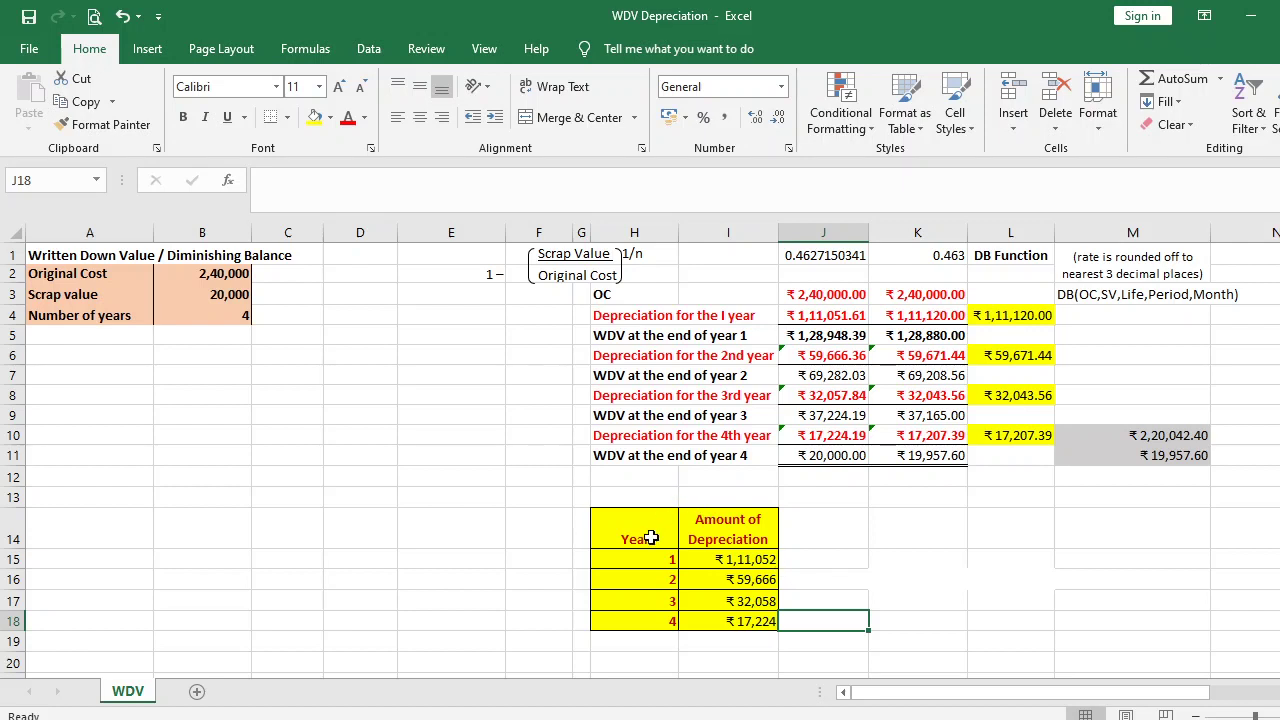
{"action": "left_click_drag", "start_coordinate": [604, 528], "coordinate": [720, 614]}
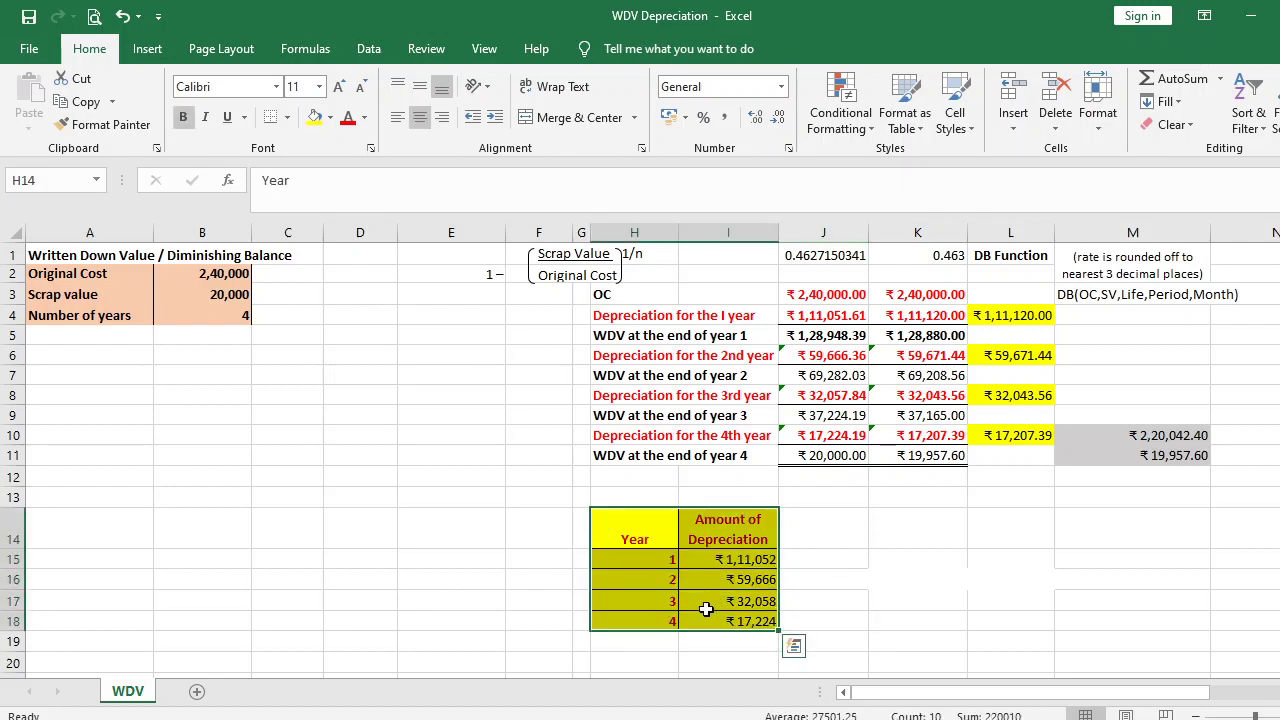
{"action": "left_click", "coordinate": [158, 52]}
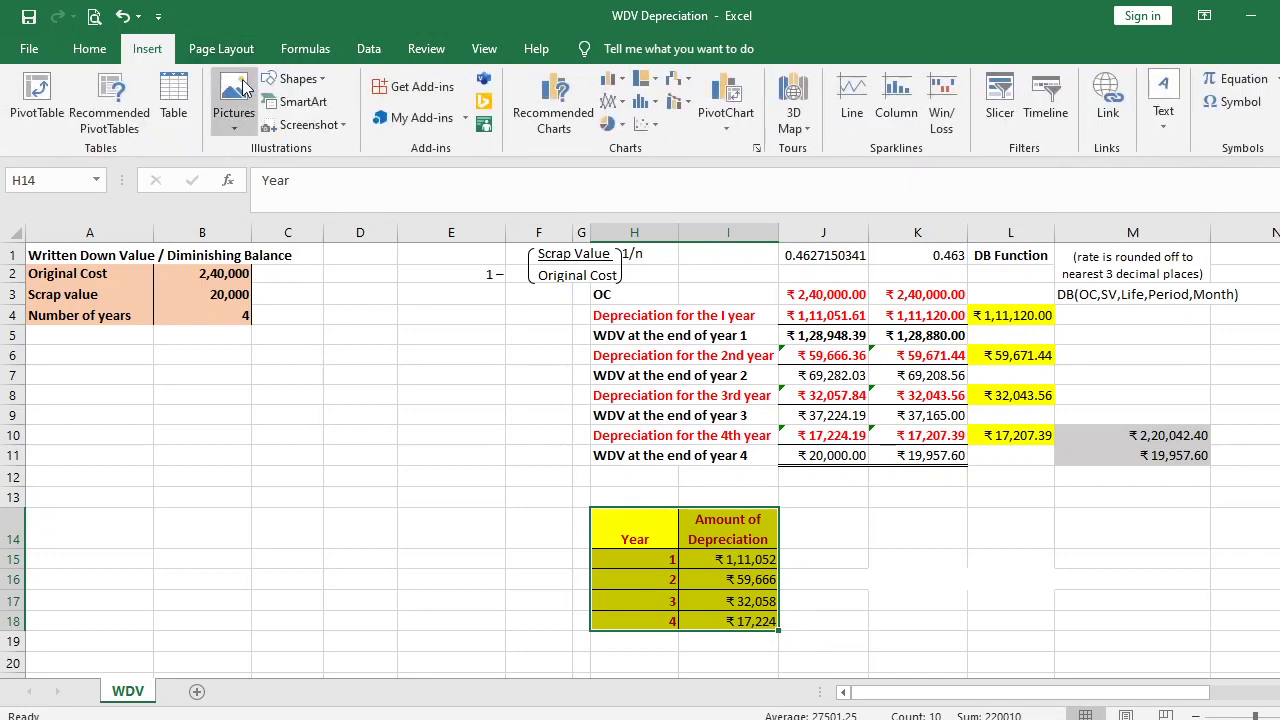
{"action": "left_click", "coordinate": [615, 104]}
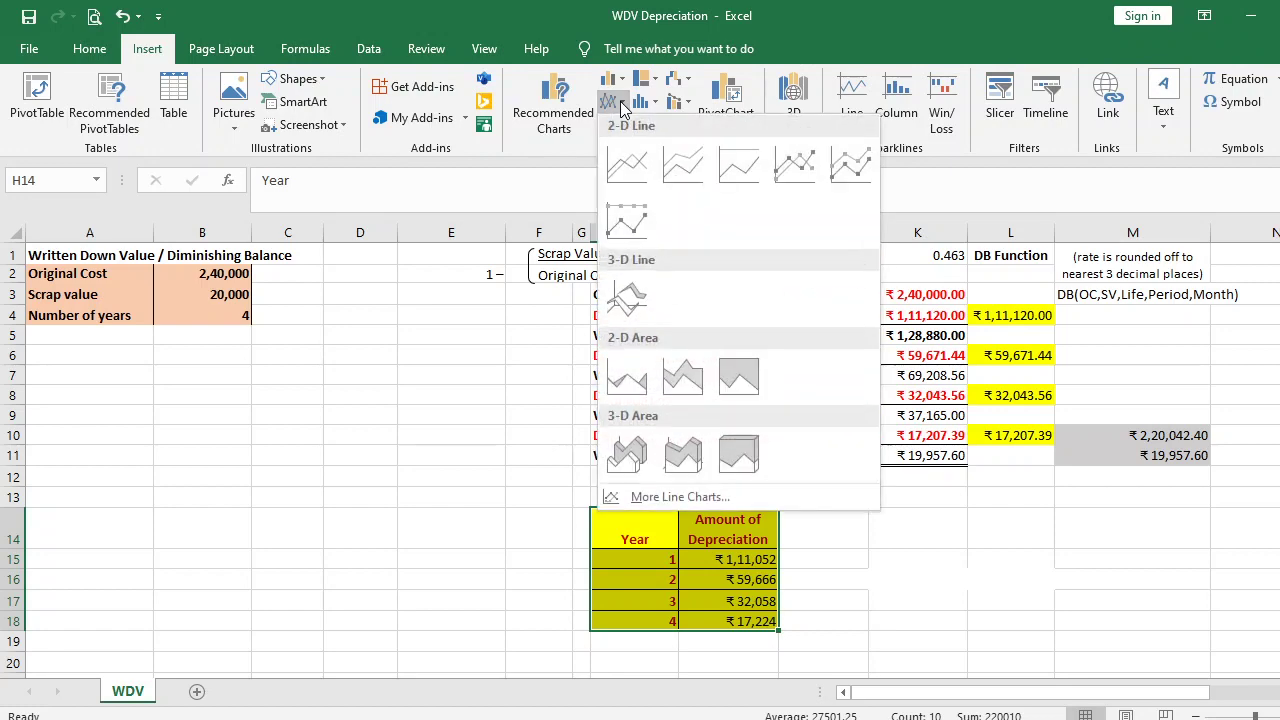
{"action": "left_click", "coordinate": [630, 180]}
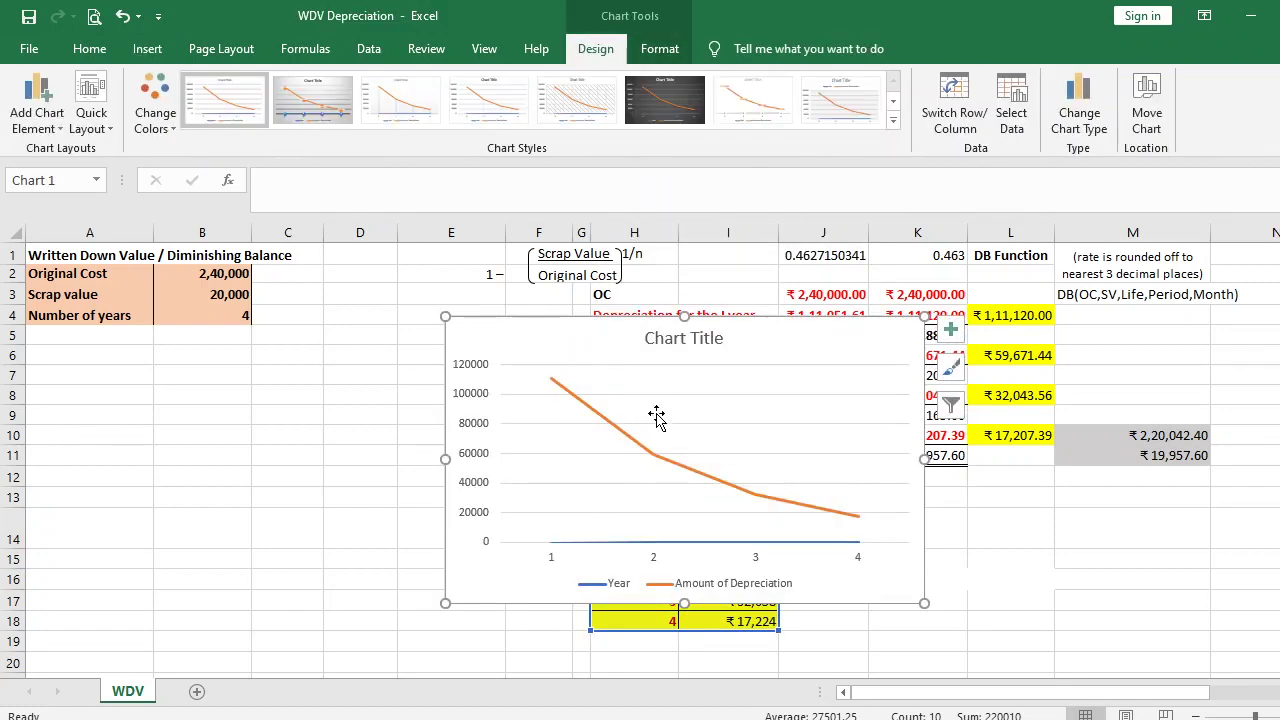
Remove the placeholder title from the depreciation line chart
{"action": "left_click_drag", "start_coordinate": [660, 338], "coordinate": [822, 441]}
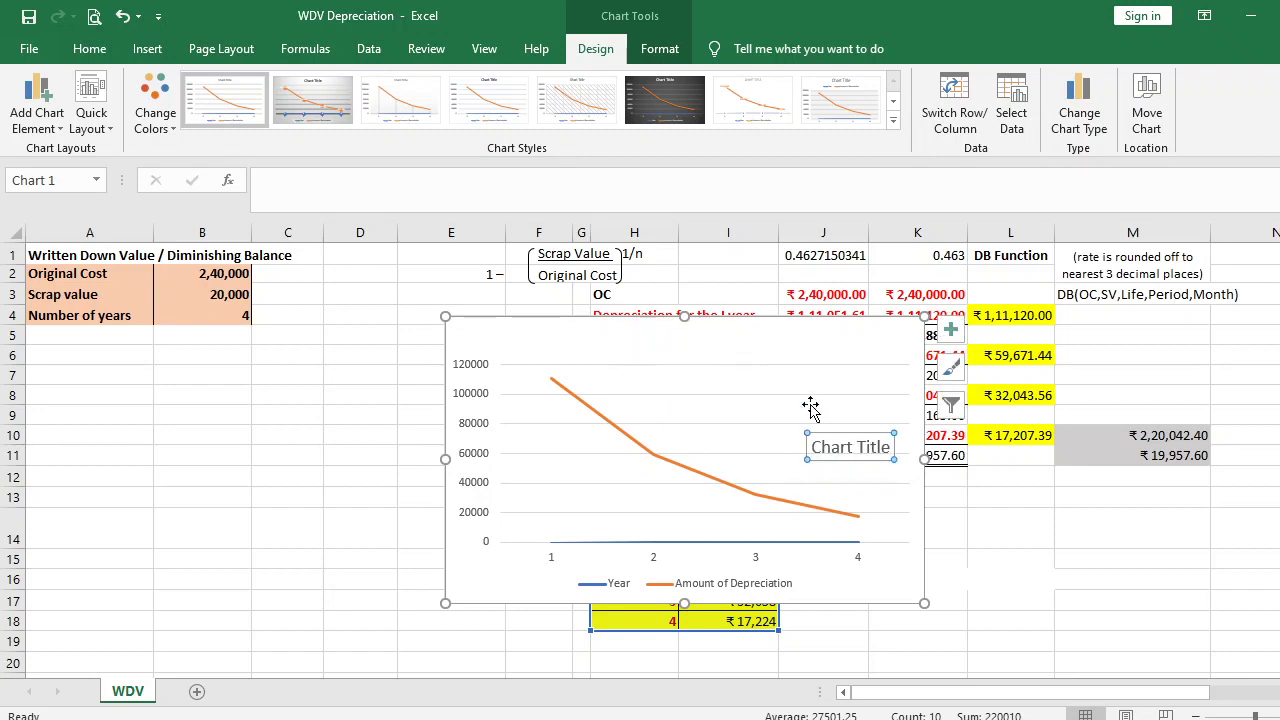
{"action": "left_click", "coordinate": [841, 445]}
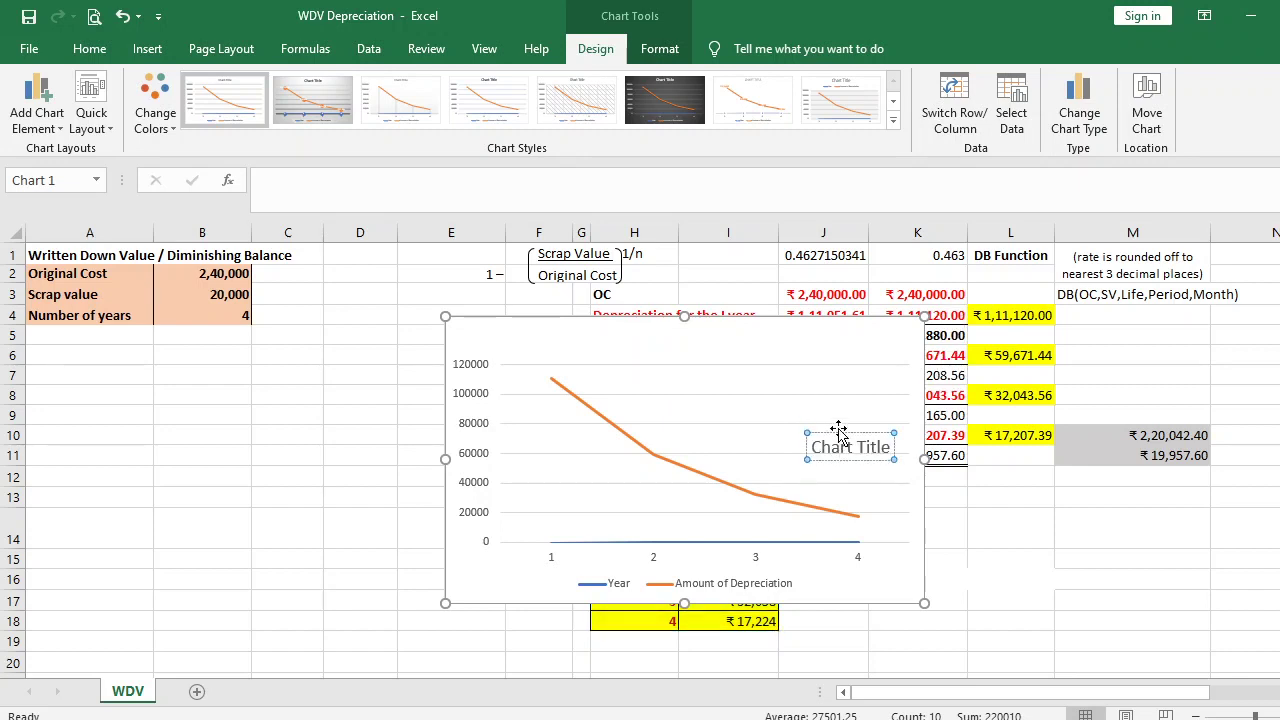
{"action": "left_click", "coordinate": [837, 430]}
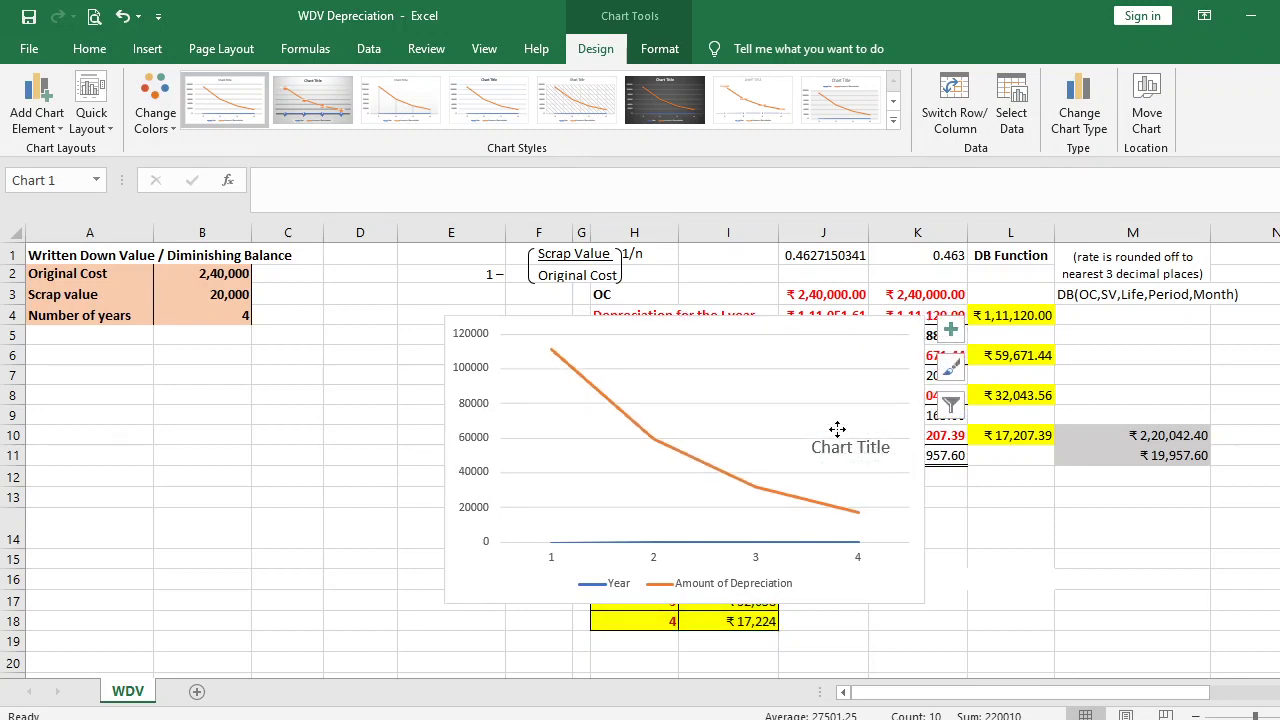
{"action": "key", "text": "Delete"}
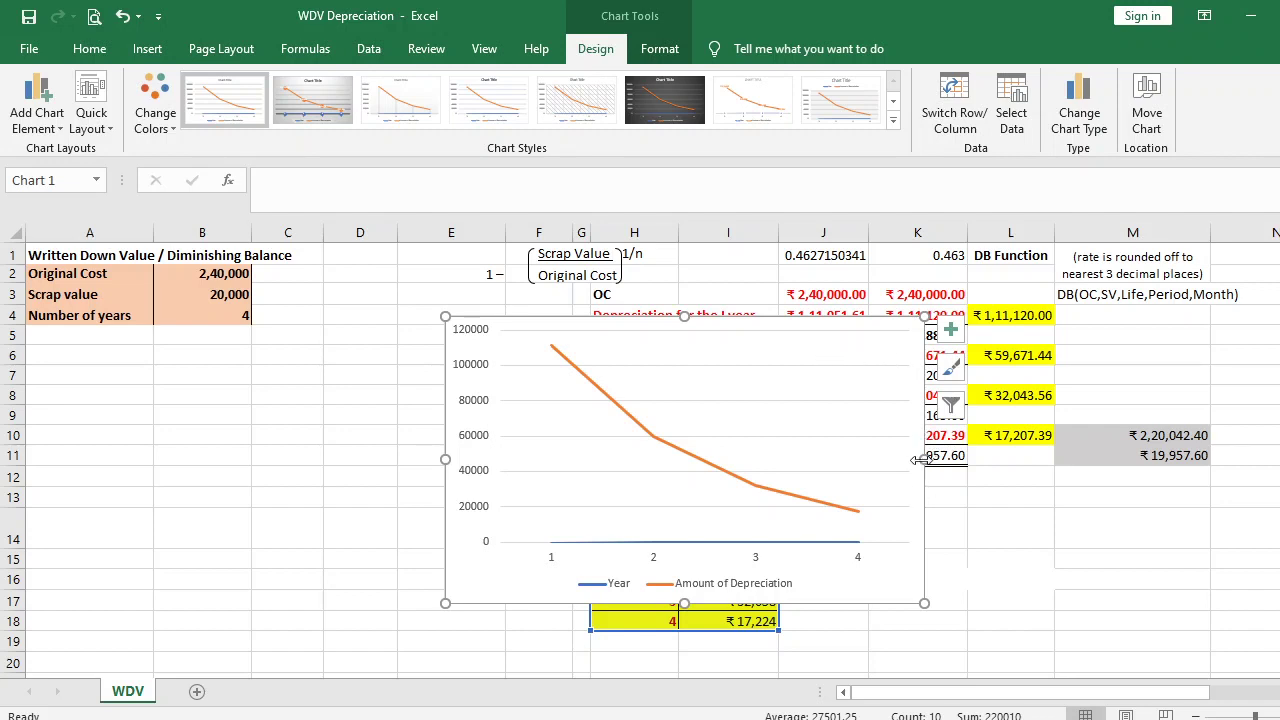
Reduce the line chart's width and height, shift its plot area down slightly, and place the chart beside the Amount of Depreciation table
{"action": "left_click_drag", "start_coordinate": [928, 455], "coordinate": [831, 459]}
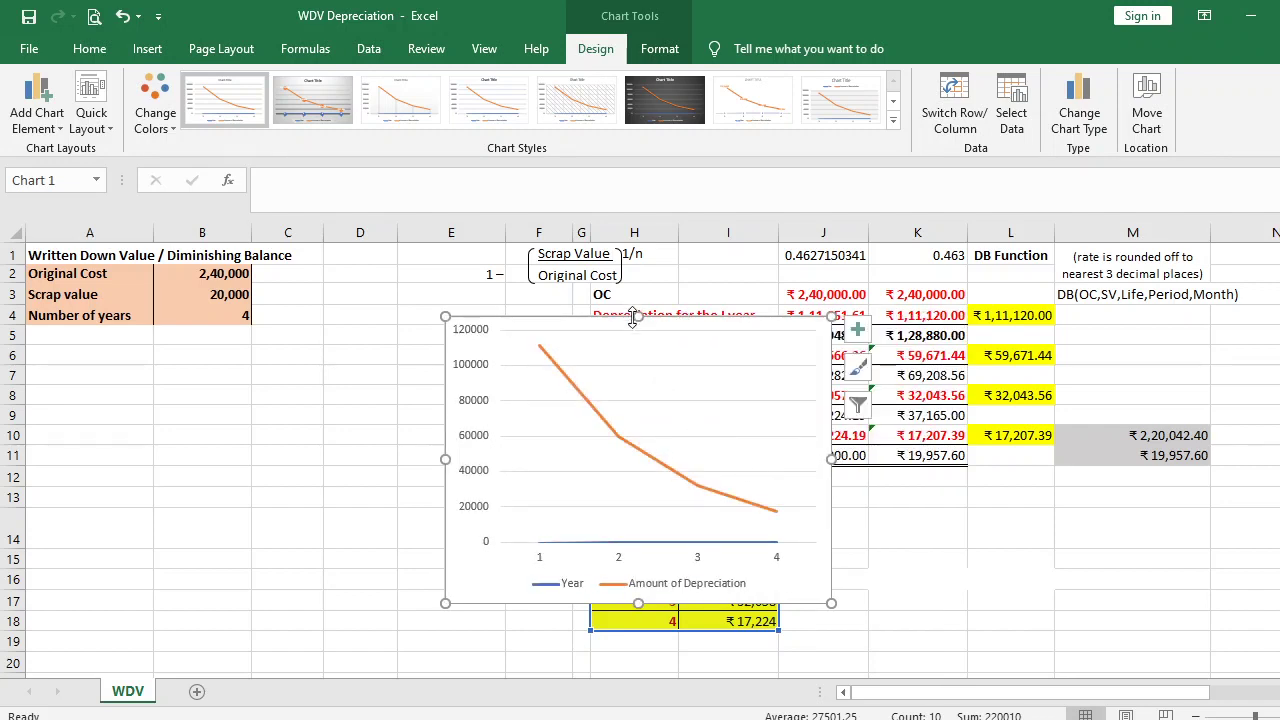
{"action": "left_click_drag", "start_coordinate": [638, 320], "coordinate": [640, 425]}
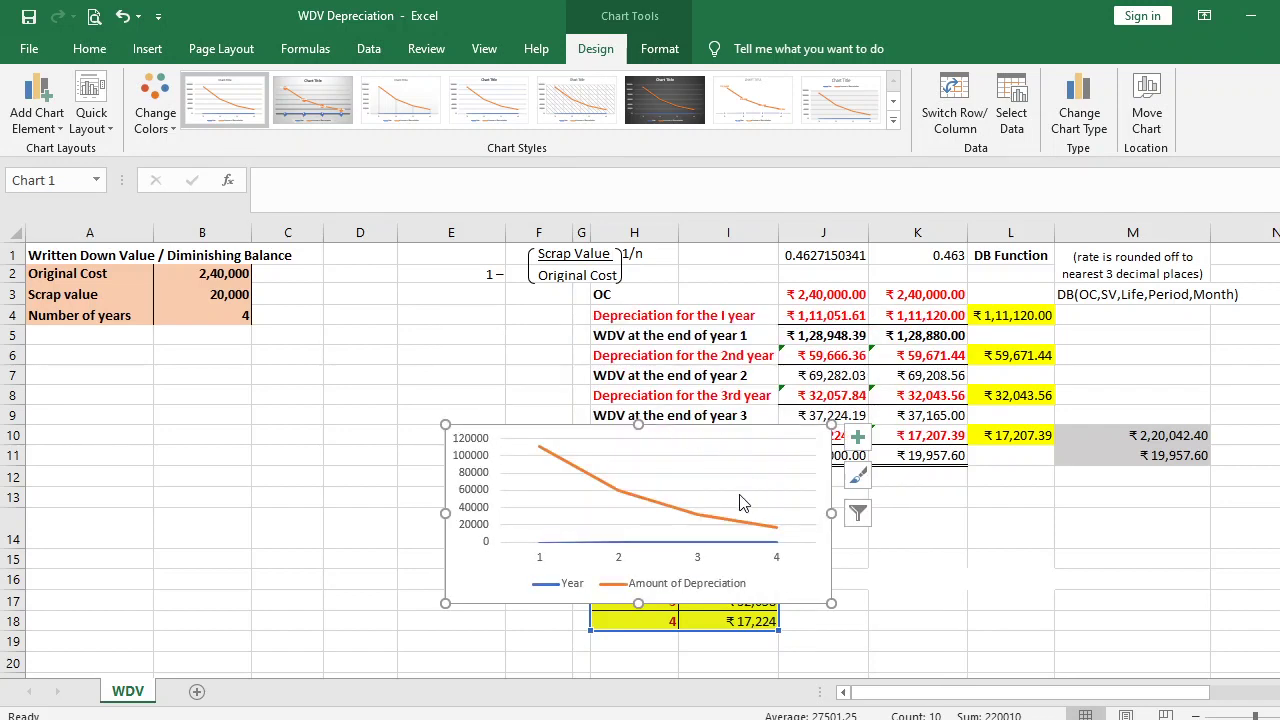
{"action": "left_click_drag", "start_coordinate": [707, 452], "coordinate": [961, 536]}
{"action": "left_click_drag", "start_coordinate": [1057, 560], "coordinate": [1057, 560]}
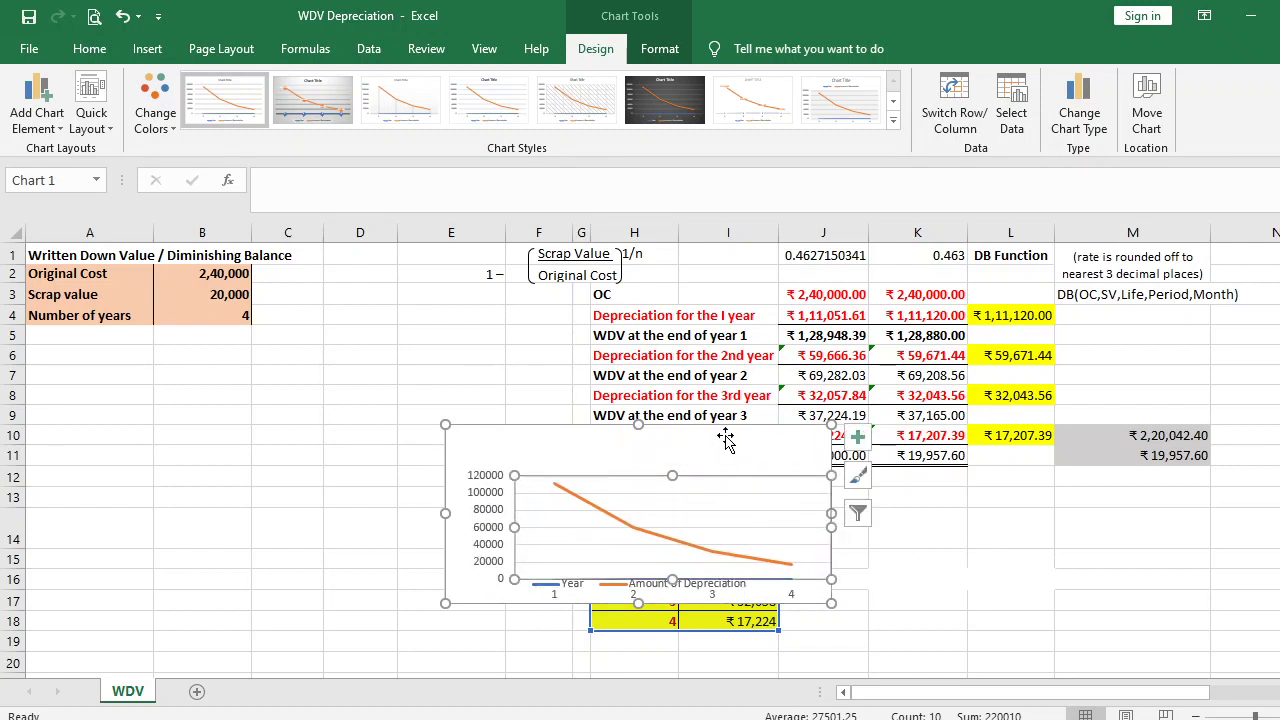
{"action": "left_click_drag", "start_coordinate": [731, 449], "coordinate": [1119, 488]}
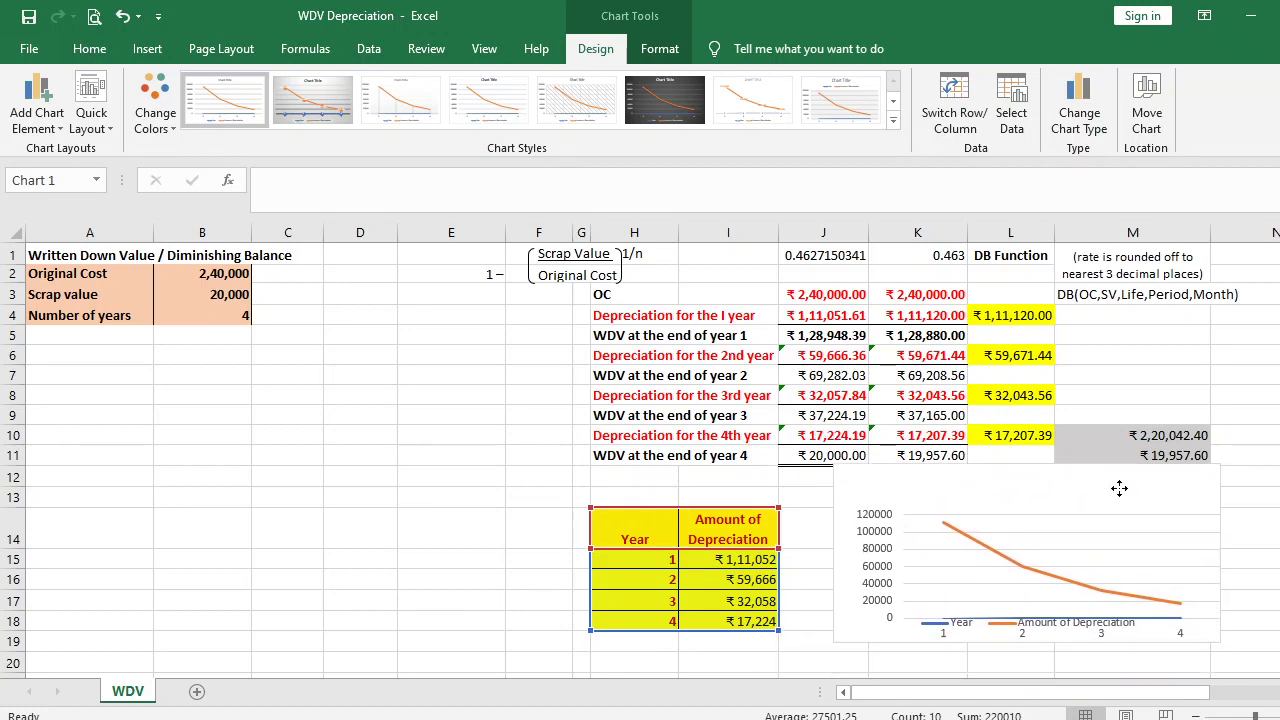
{"action": "left_click", "coordinate": [1250, 579]}
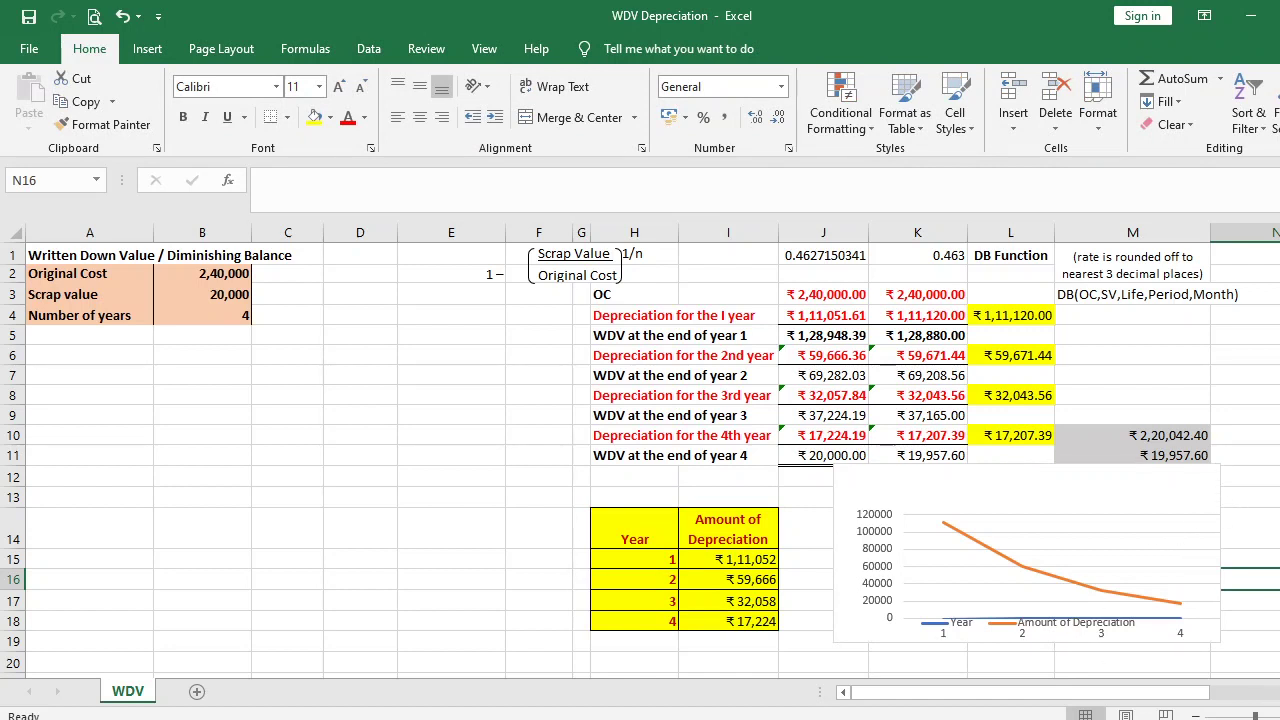
Copy the Asset A/c ledger from O10:T22 and paste it at cell A6 below the input data
{"action": "scroll", "coordinate": [650, 450], "scroll_direction": "right", "scroll_amount": 5}
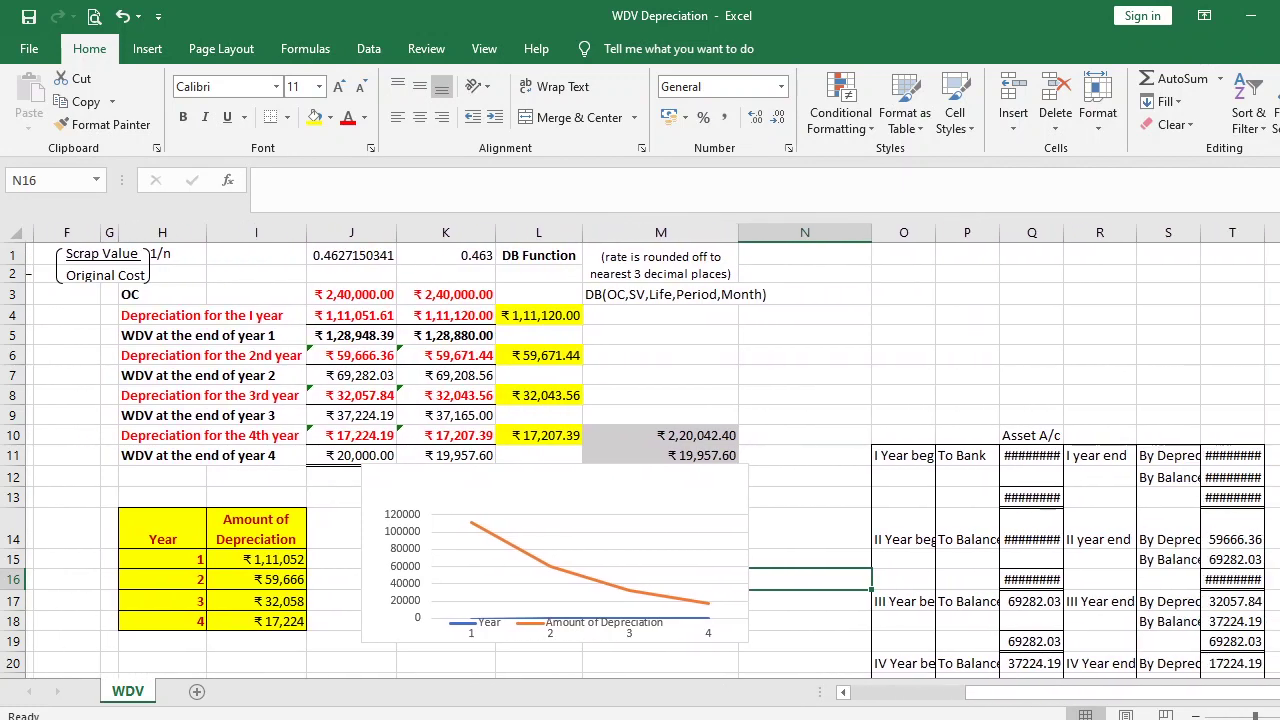
{"action": "left_click_drag", "start_coordinate": [900, 440], "coordinate": [1244, 640]}
{"action": "key", "text": "ctrl+c"}
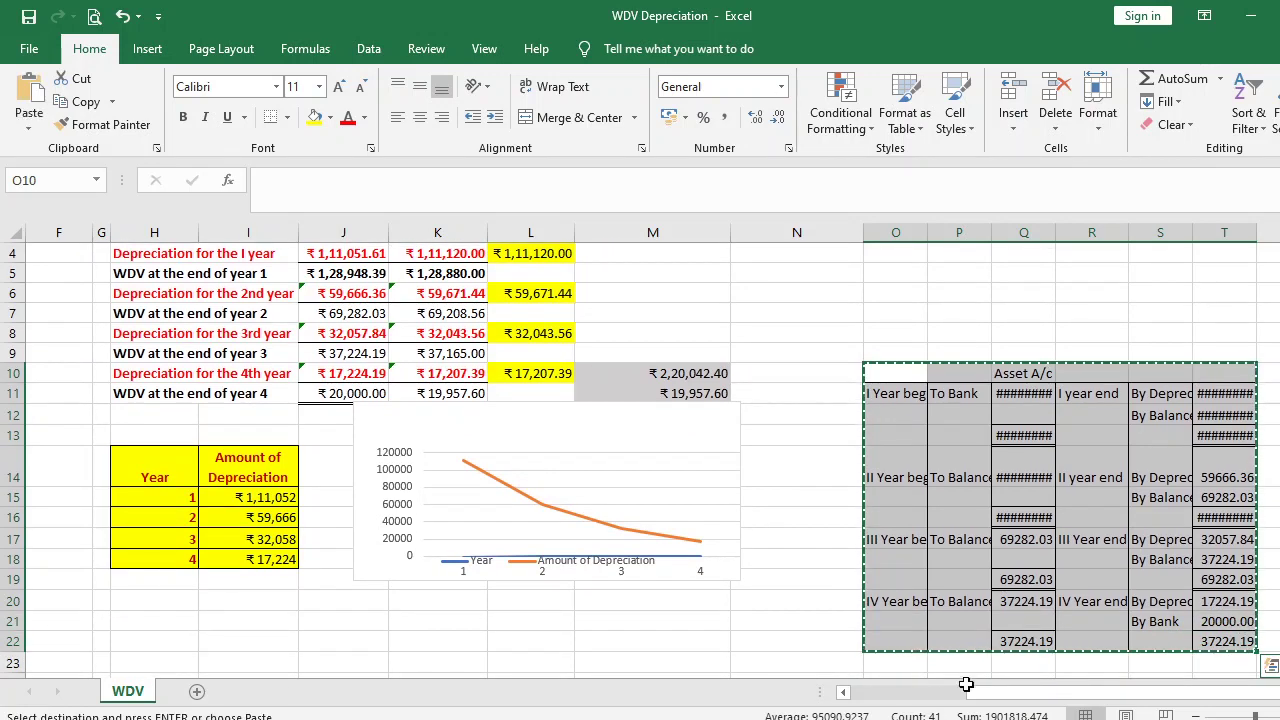
{"action": "left_click", "coordinate": [870, 697]}
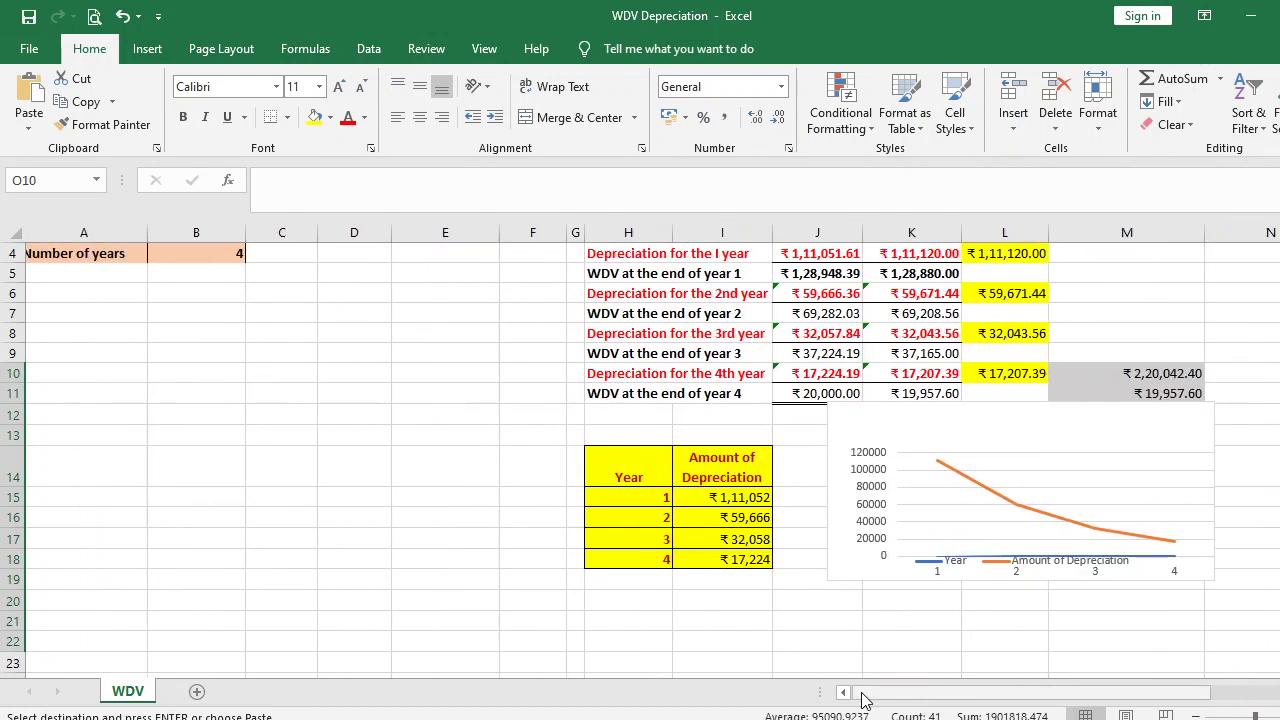
{"action": "scroll", "coordinate": [158, 407], "scroll_direction": "up", "scroll_amount": 1}
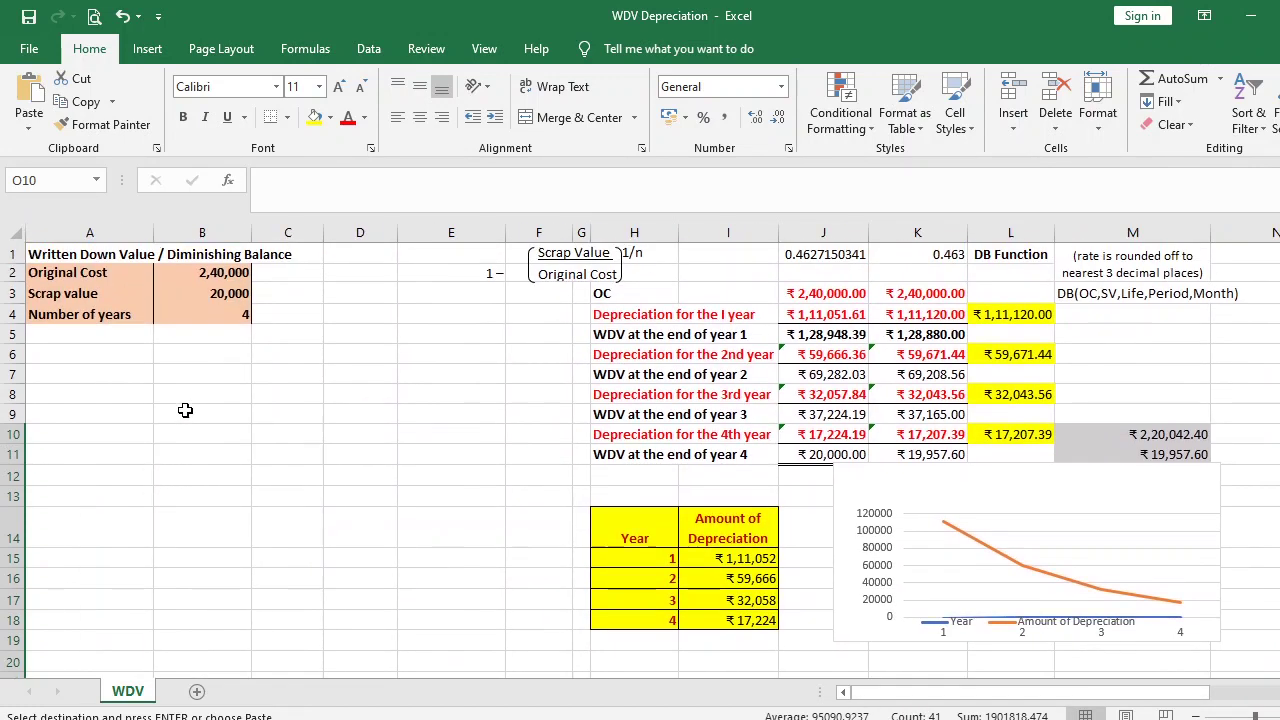
{"action": "left_click", "coordinate": [86, 353]}
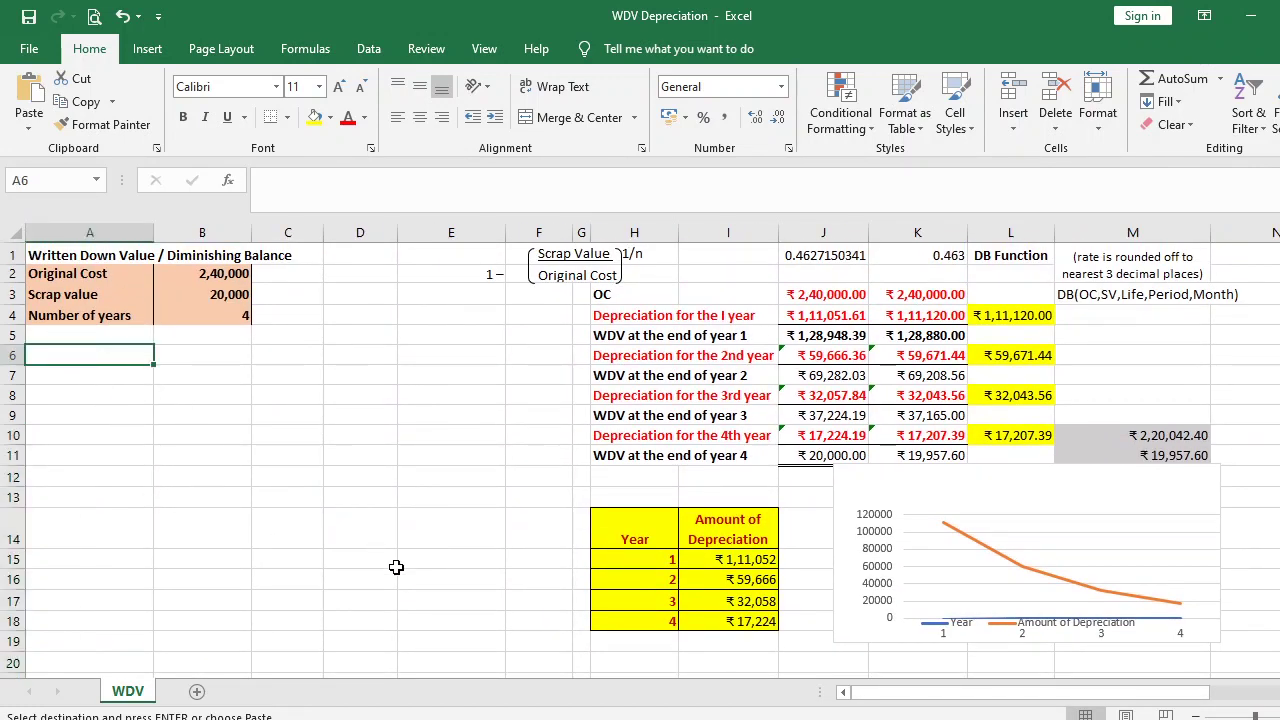
{"action": "key", "text": "Return"}
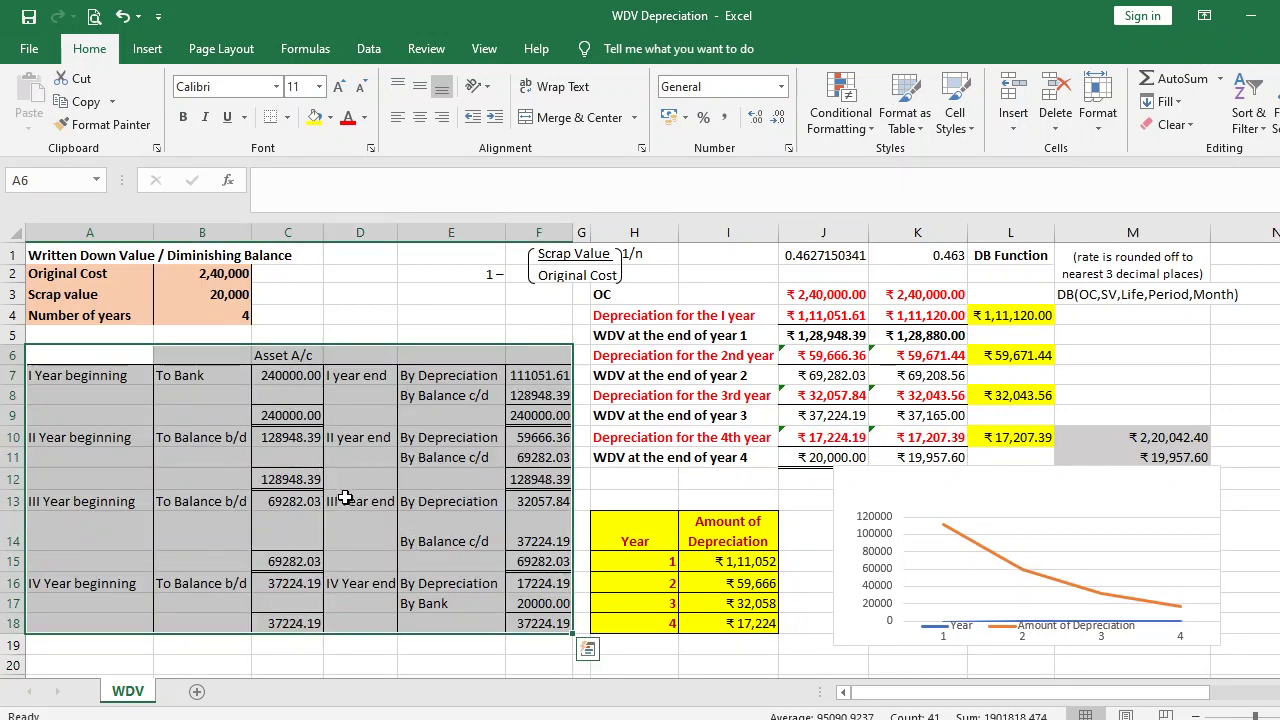
Clear the To Bank amount in cell C7 of the Asset A/c and link it to the original cost with =B2
{"action": "left_click", "coordinate": [311, 365]}
{"action": "left_click", "coordinate": [318, 378]}
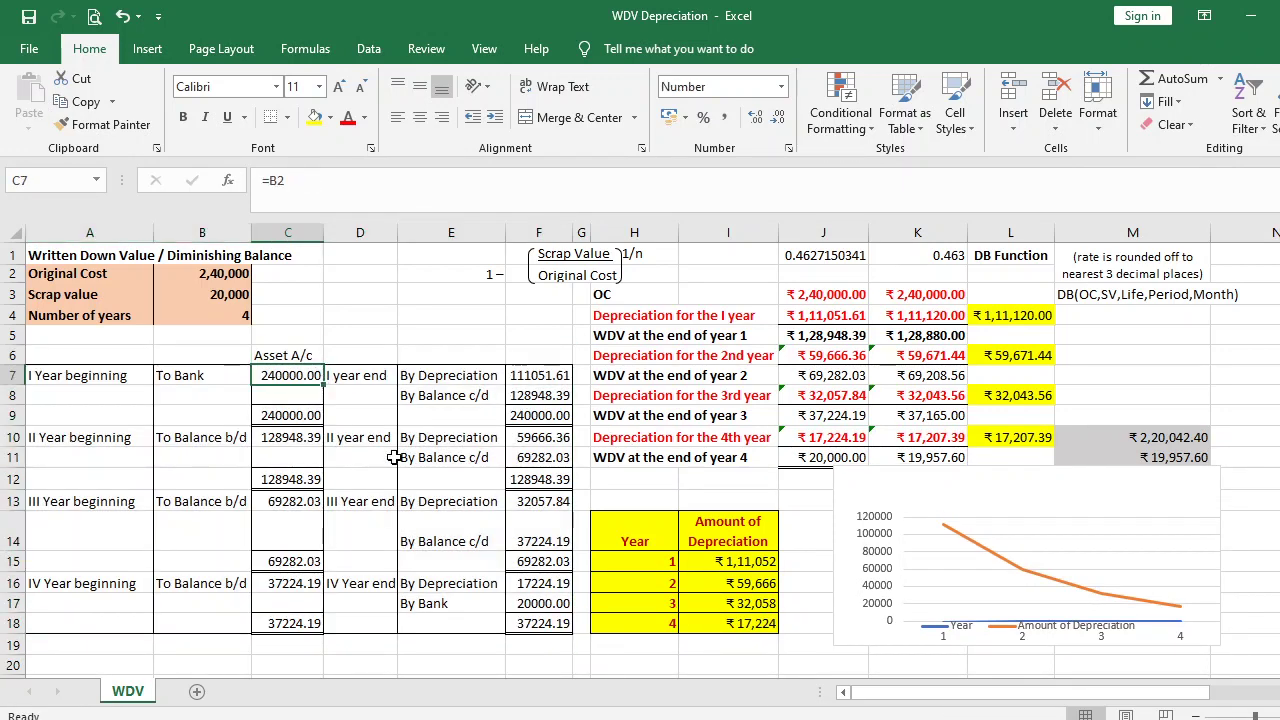
{"action": "key", "text": "Delete"}
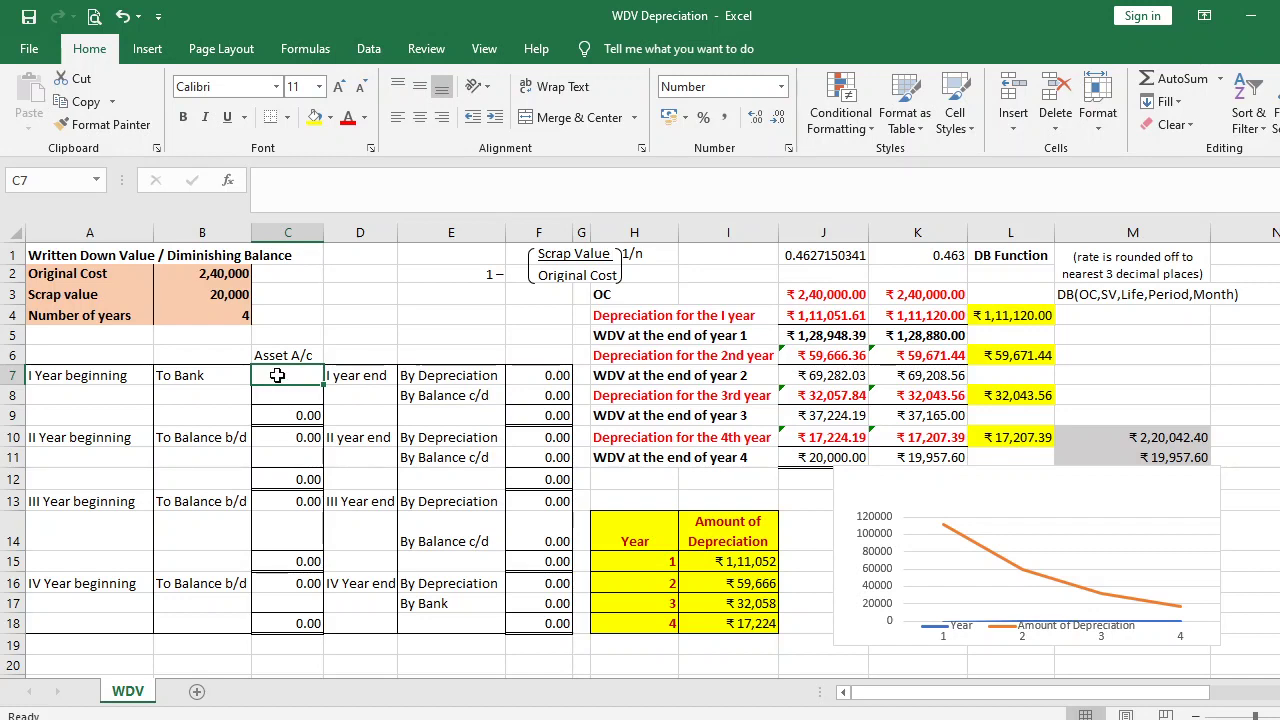
{"action": "type", "text": "="}
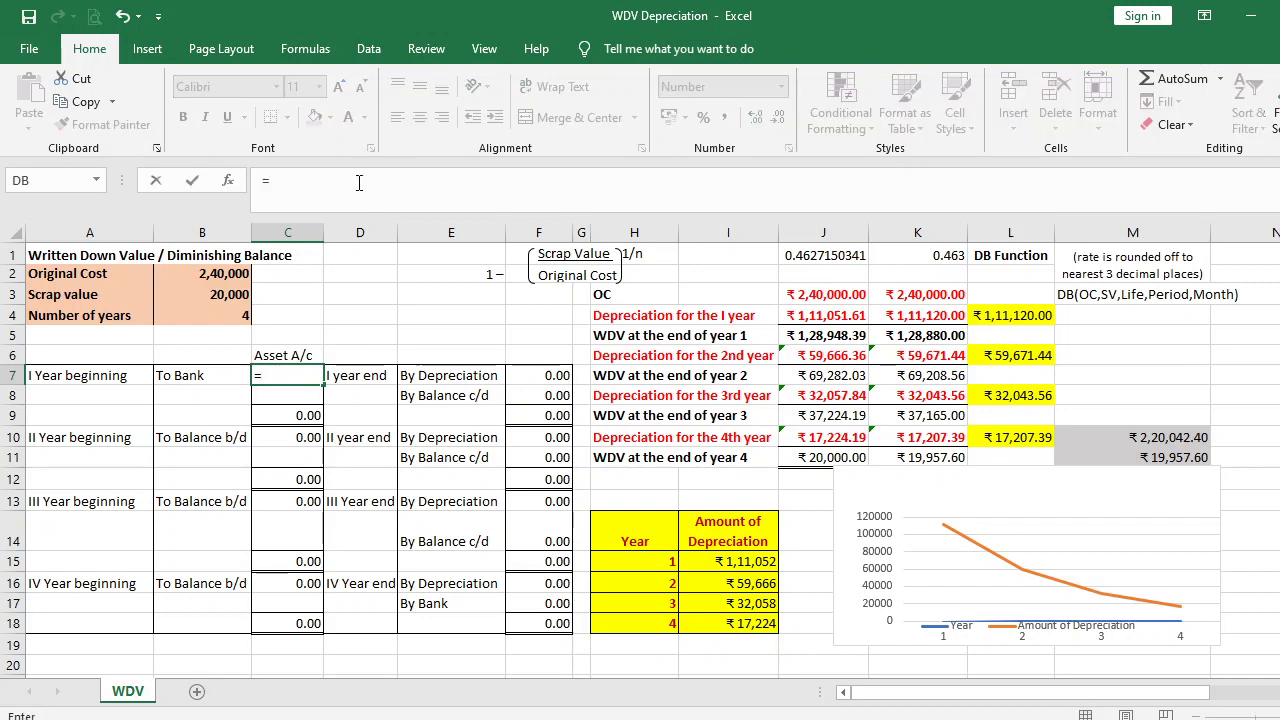
{"action": "left_click", "coordinate": [216, 282]}
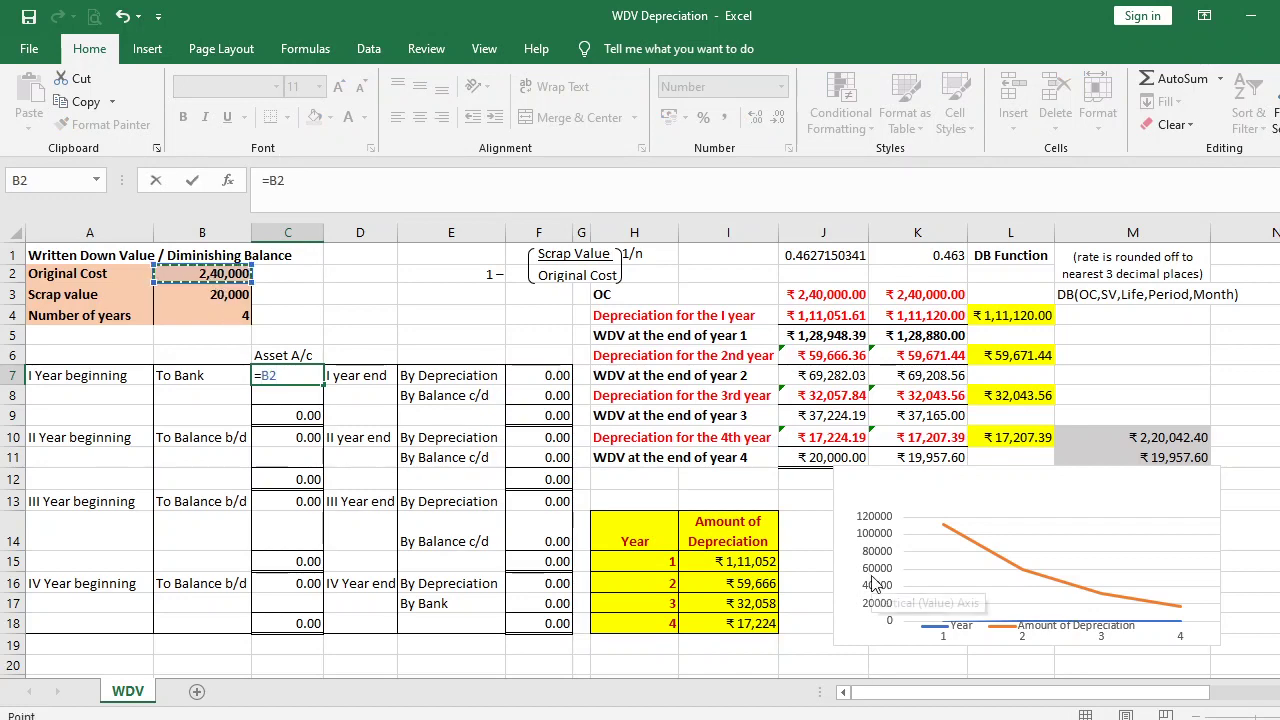
{"action": "key", "text": "Return"}
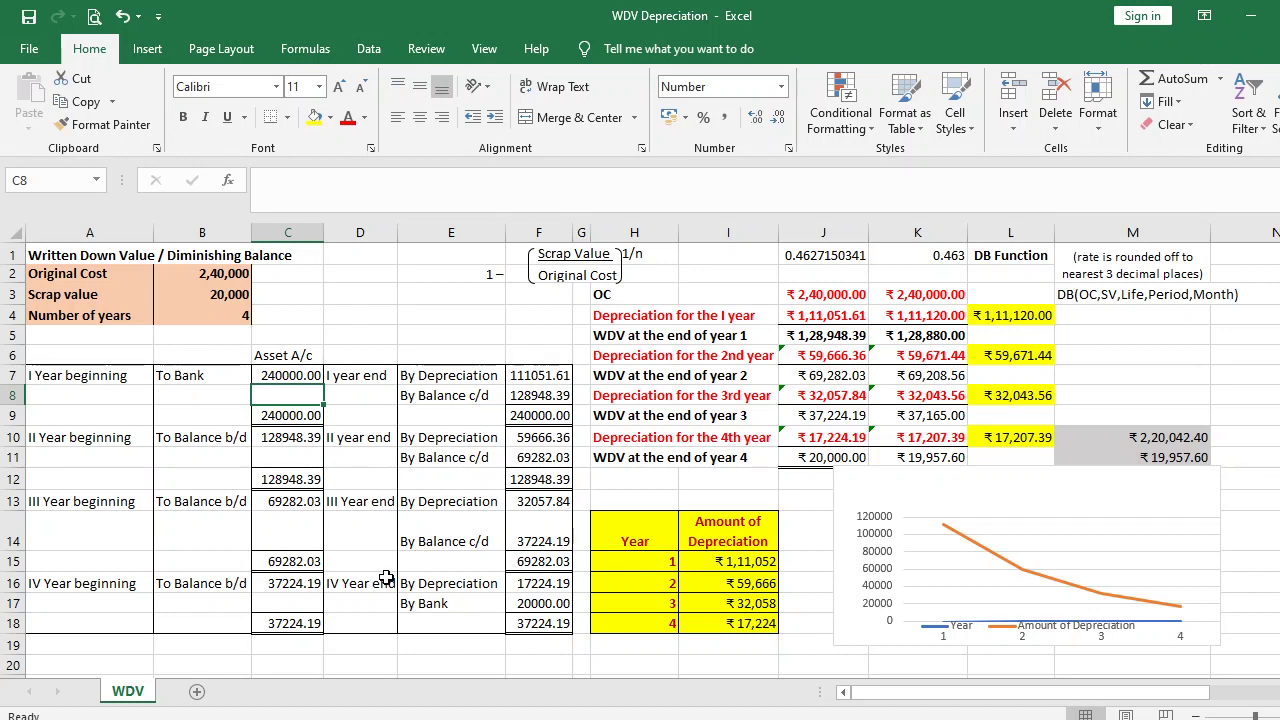
{"action": "left_click", "coordinate": [1268, 397]}
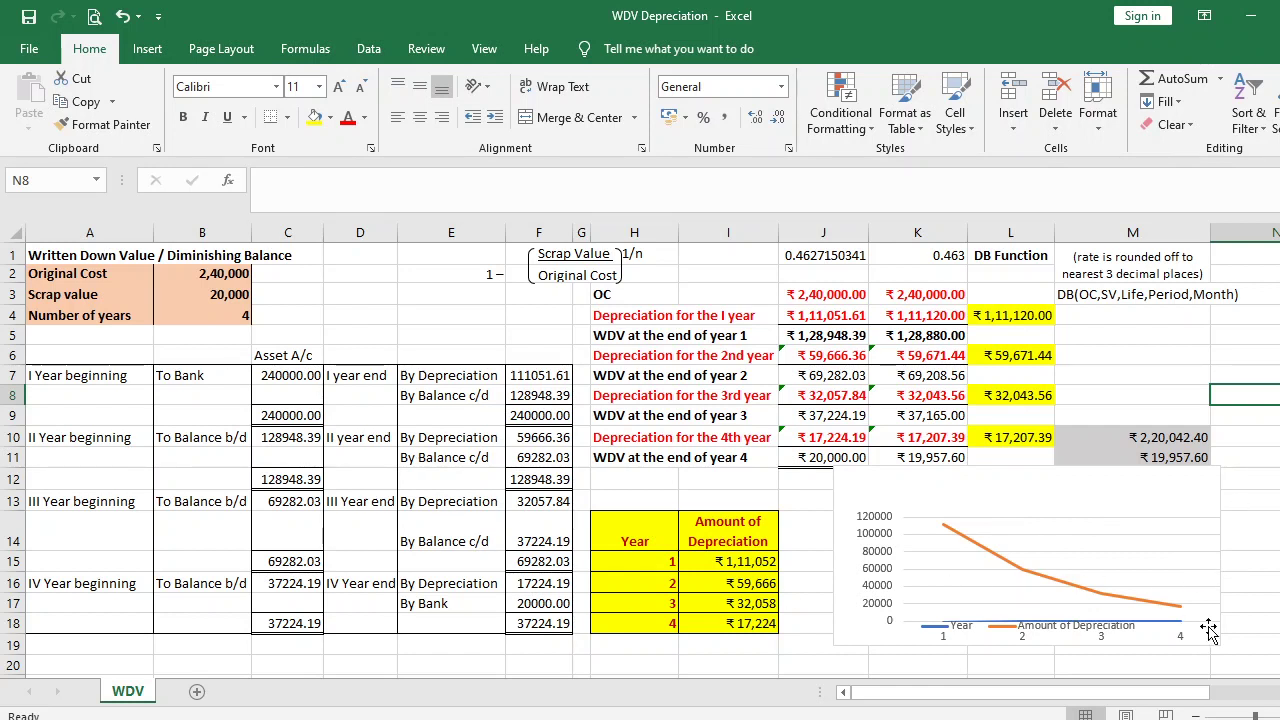
{"action": "left_click", "coordinate": [1264, 533]}
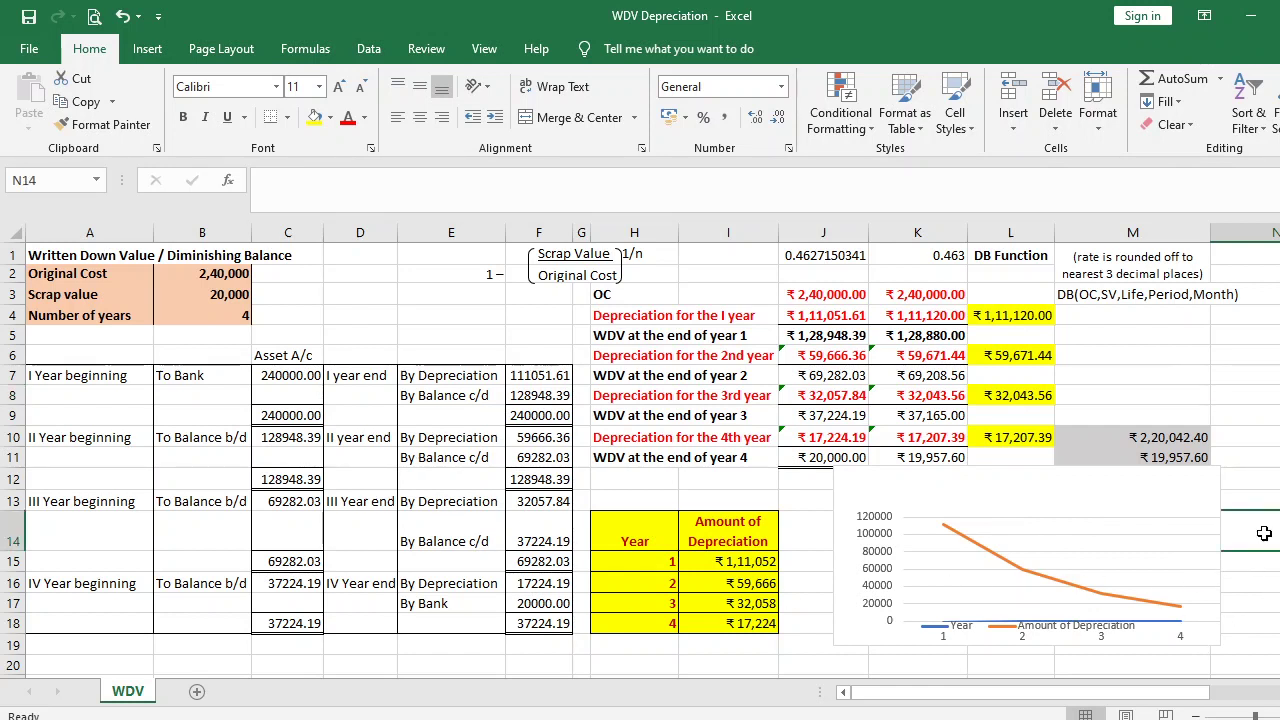